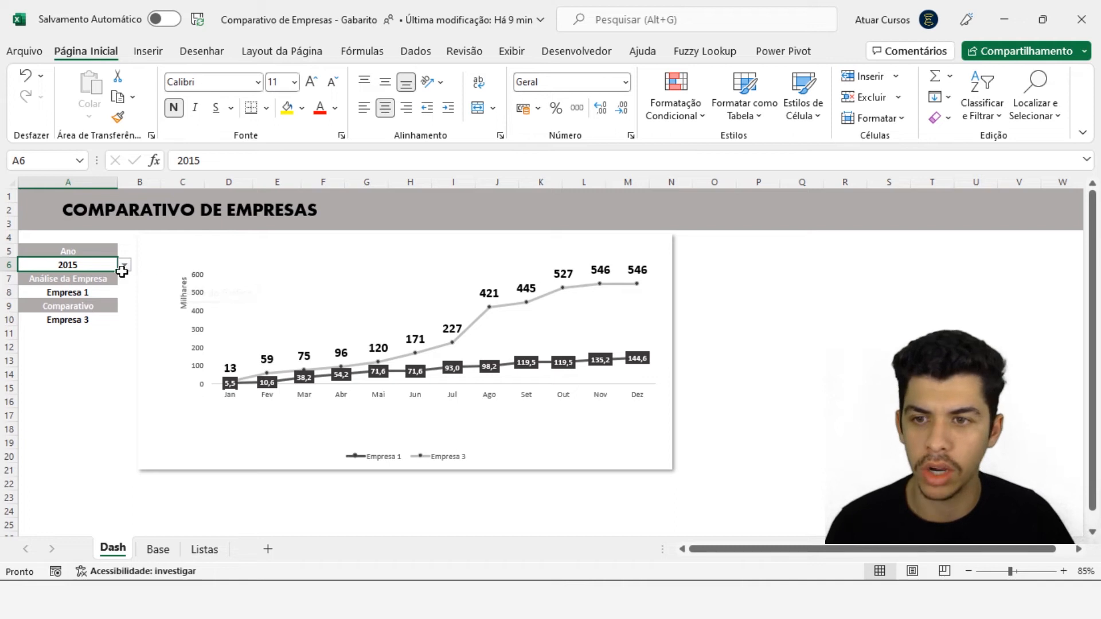
Set the dashboard's Ano selection in cell A6 to 2016
{"action": "left_click", "coordinate": [102, 289]}
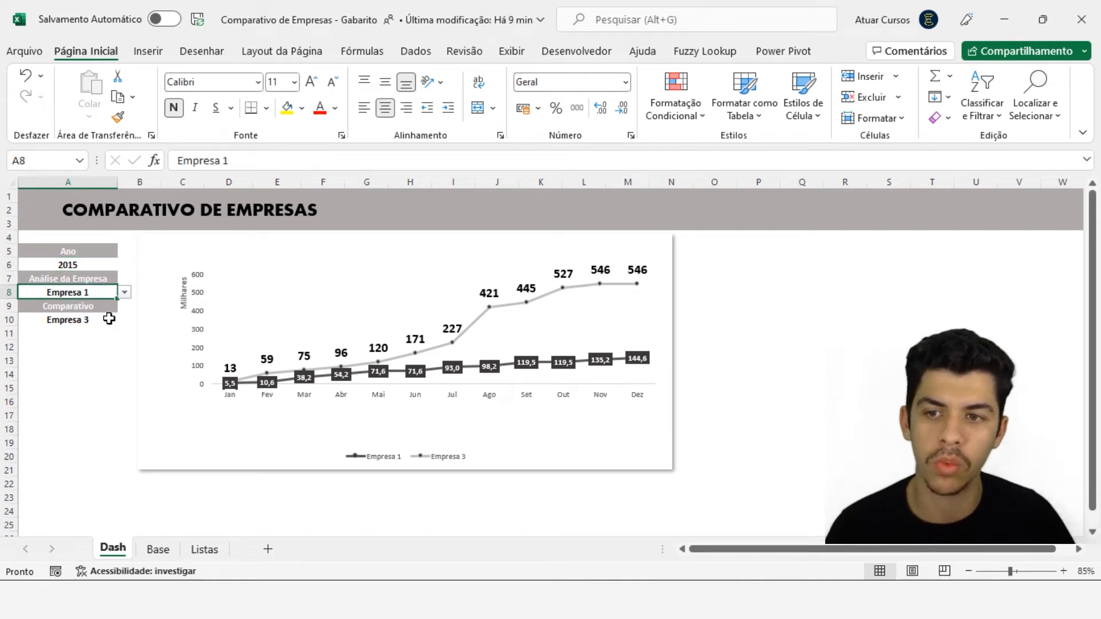
{"action": "left_click", "coordinate": [109, 319]}
{"action": "left_click", "coordinate": [122, 264]}
{"action": "left_click", "coordinate": [107, 266]}
{"action": "left_click", "coordinate": [125, 265]}
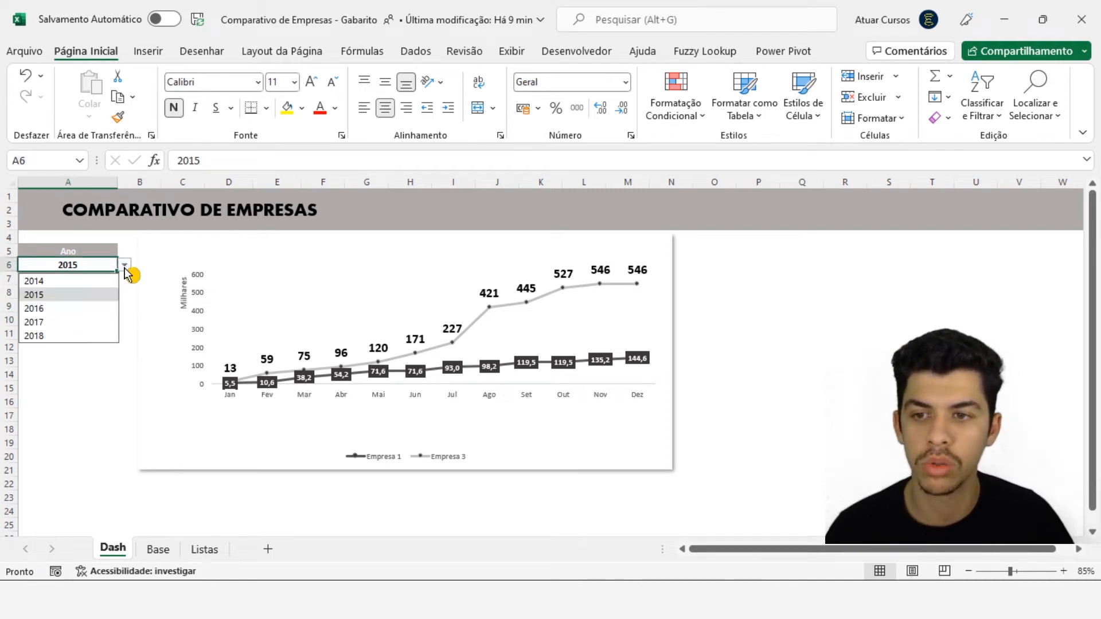
{"action": "left_click", "coordinate": [87, 308]}
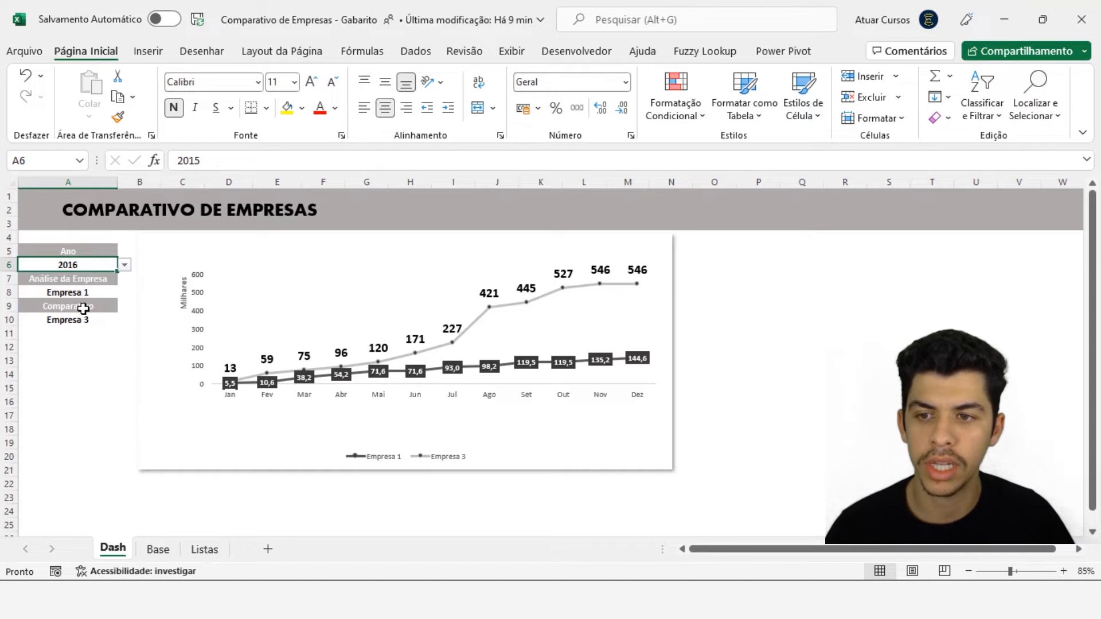
Change the dashboard's Ano selection in cell A6 to 2017
{"action": "left_click", "coordinate": [127, 267]}
{"action": "left_click", "coordinate": [88, 313]}
{"action": "left_click", "coordinate": [88, 314]}
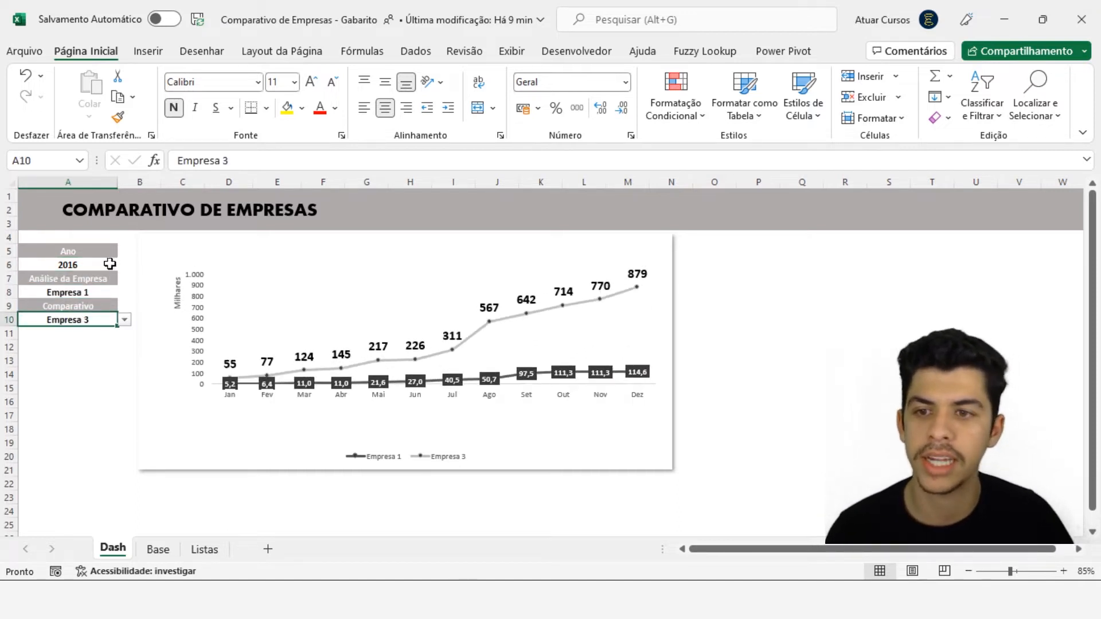
{"action": "left_click", "coordinate": [109, 263]}
{"action": "left_click", "coordinate": [124, 264]}
{"action": "left_click", "coordinate": [87, 320]}
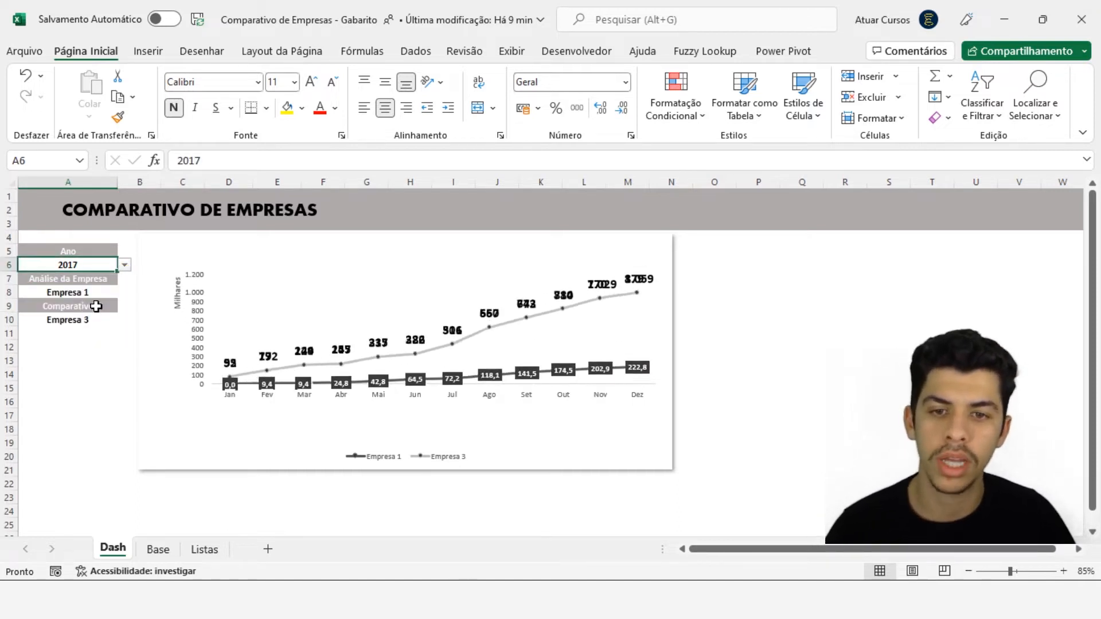
{"action": "left_click", "coordinate": [125, 265]}
{"action": "left_click", "coordinate": [79, 375]}
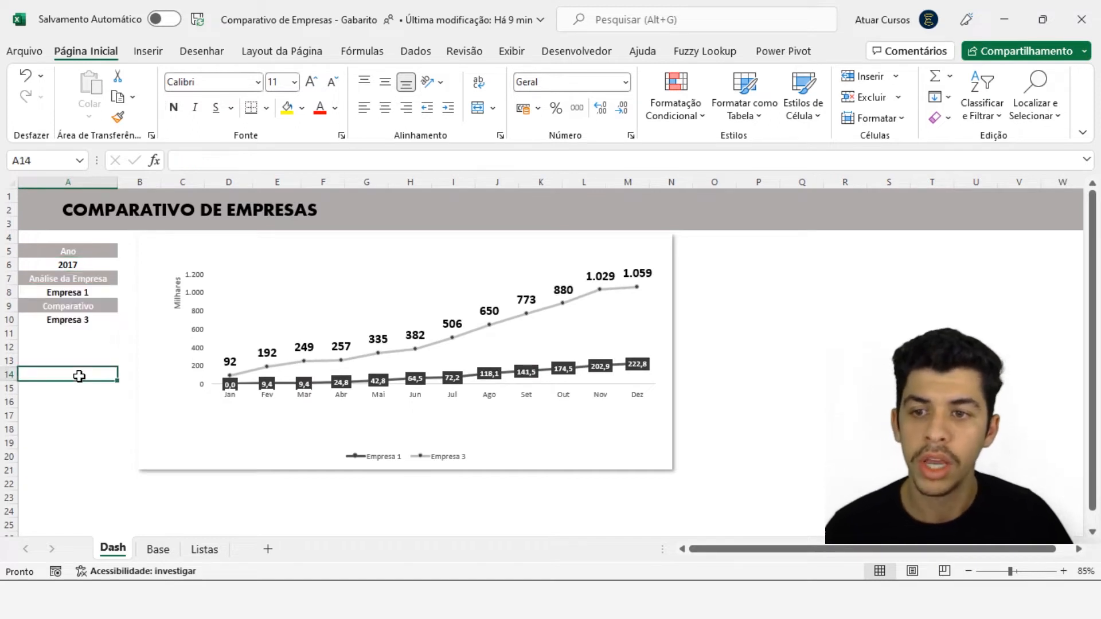
Set the Comparativo company in cell A10 to Empresa 2
{"action": "left_click", "coordinate": [95, 319]}
{"action": "left_click", "coordinate": [124, 320]}
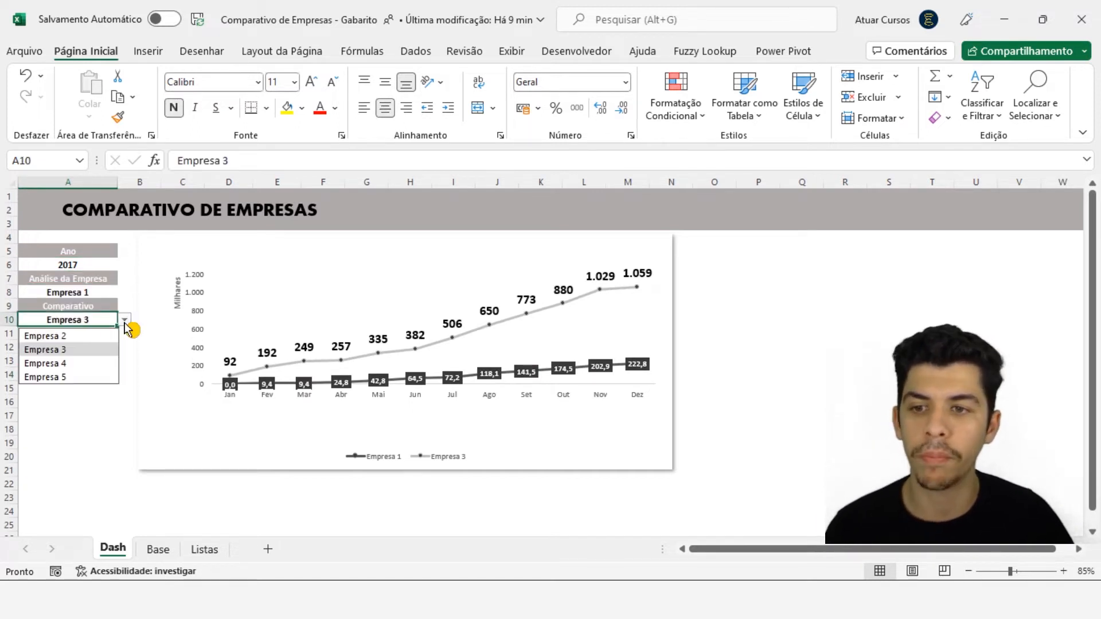
{"action": "left_click", "coordinate": [90, 291]}
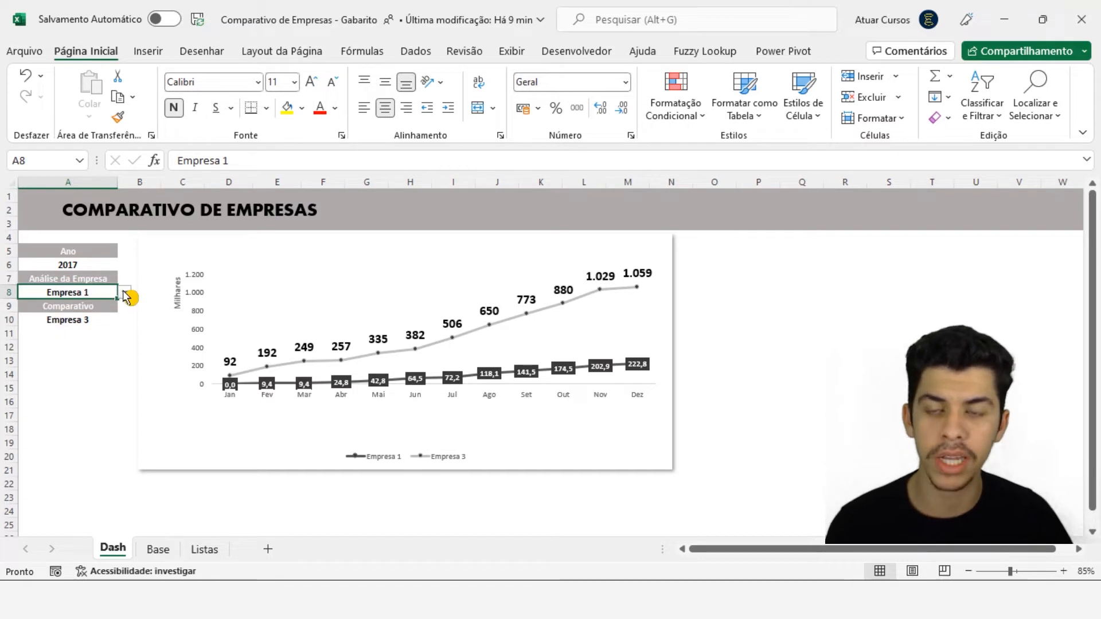
{"action": "left_click", "coordinate": [99, 318]}
{"action": "left_click", "coordinate": [125, 320]}
{"action": "left_click", "coordinate": [105, 336]}
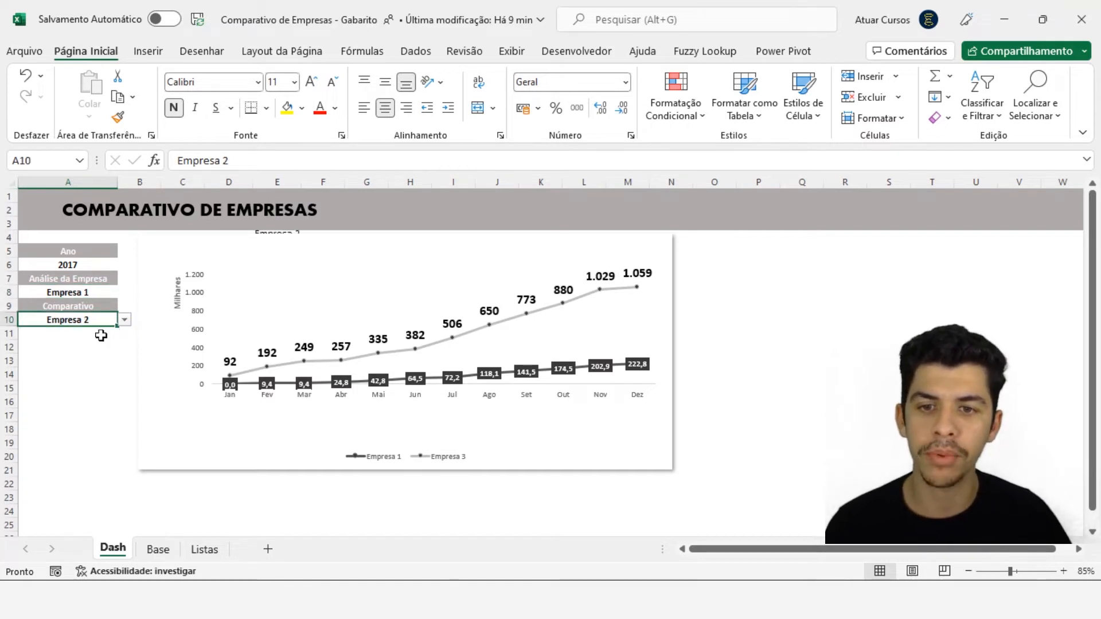
Switch the Comparativo company in cell A10 to Empresa 3, and finally to Empresa 4
{"action": "left_click", "coordinate": [124, 320]}
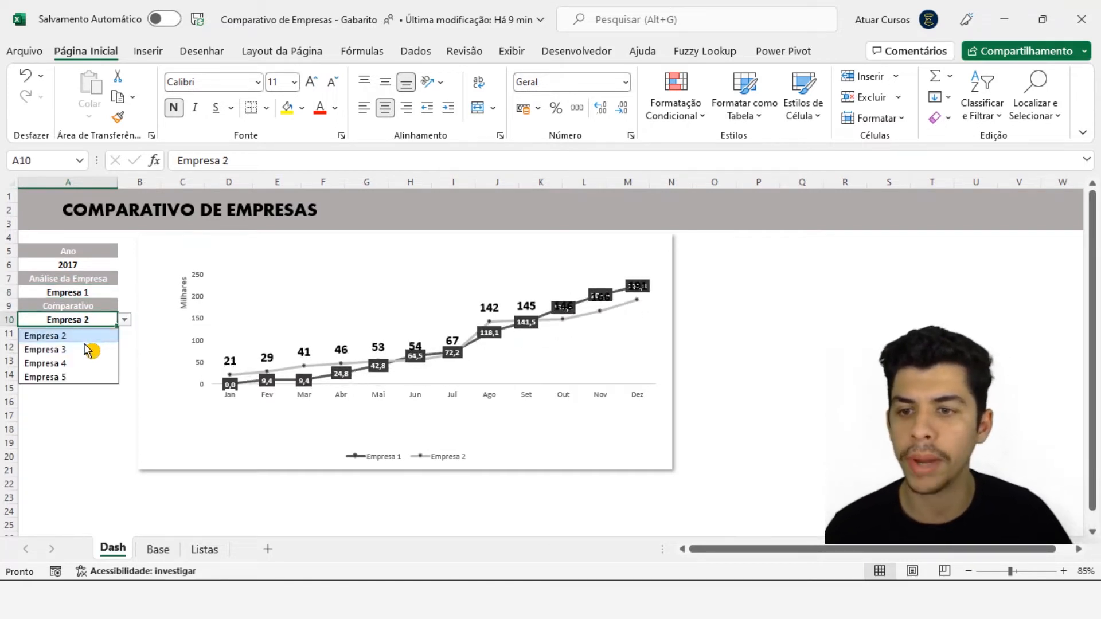
{"action": "left_click", "coordinate": [89, 348]}
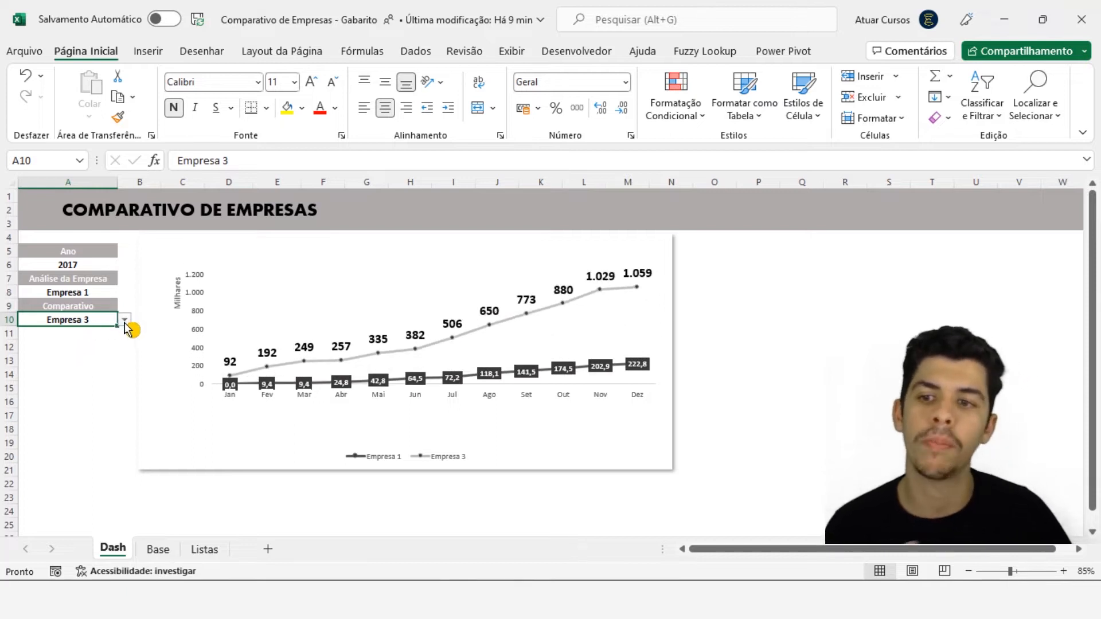
{"action": "left_click", "coordinate": [124, 320]}
{"action": "left_click", "coordinate": [81, 363]}
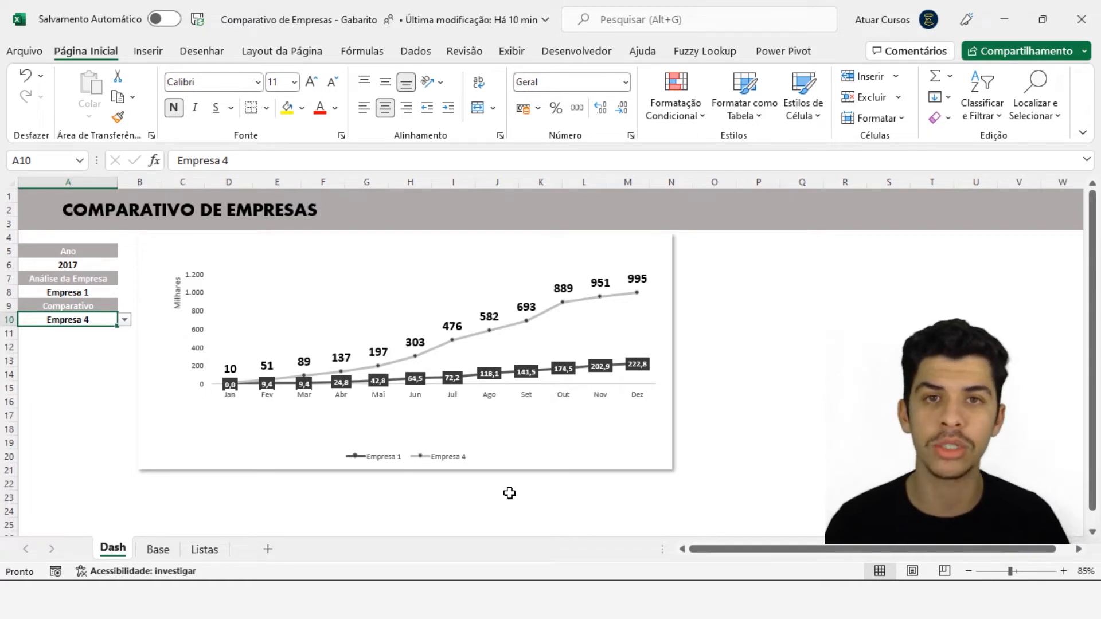
Set the dashboard's Ano selection in cell A6 to 2014
{"action": "left_click", "coordinate": [202, 325]}
{"action": "left_click", "coordinate": [109, 293]}
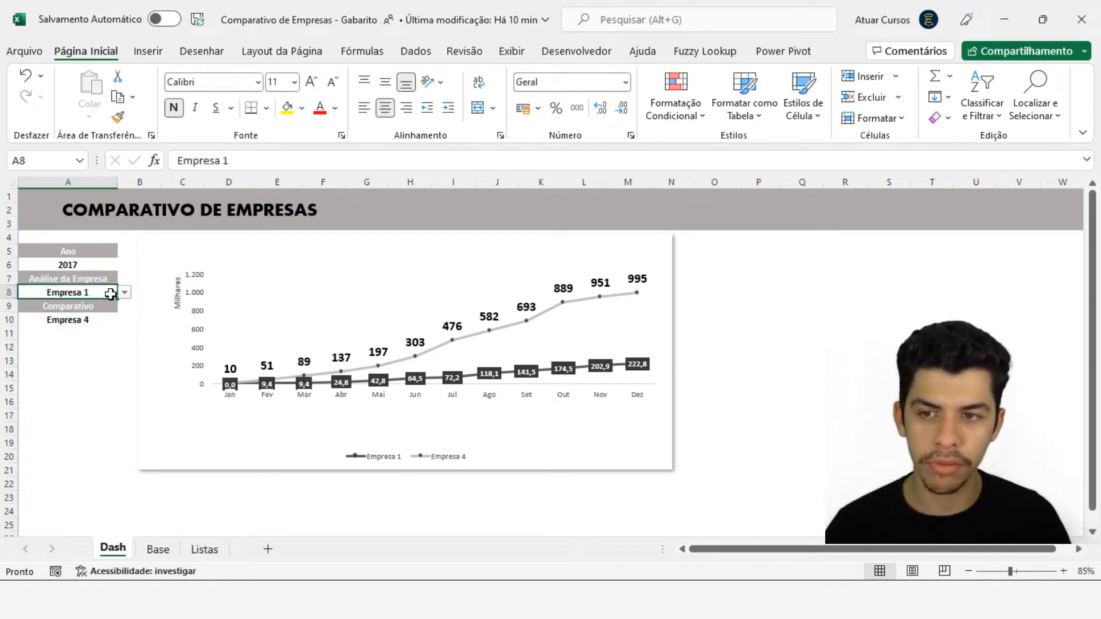
{"action": "left_click", "coordinate": [109, 265]}
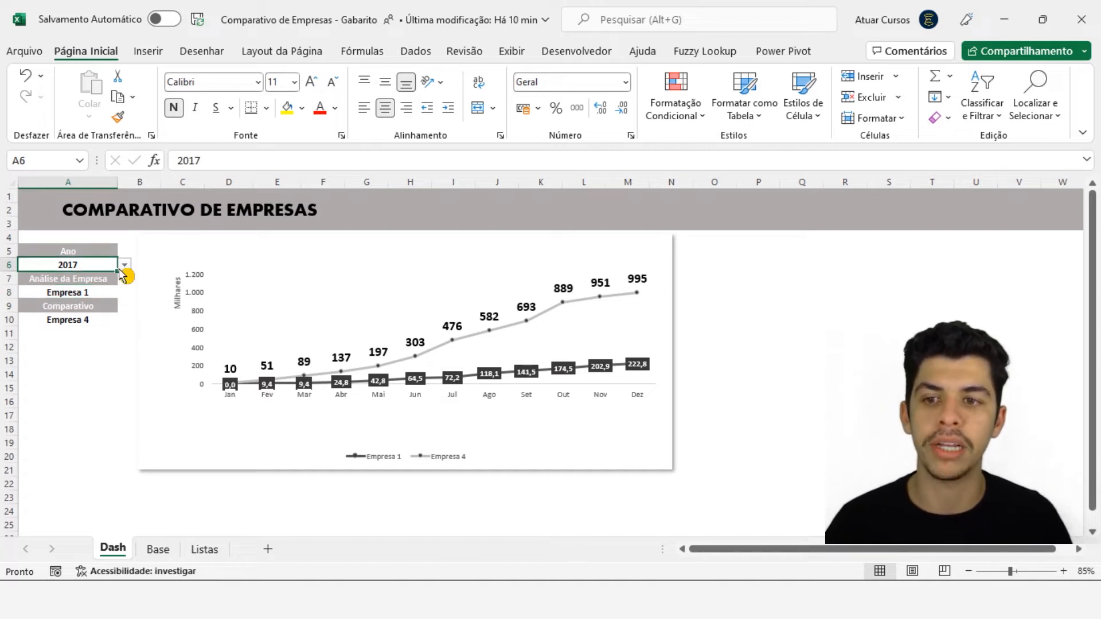
{"action": "left_click", "coordinate": [125, 264]}
{"action": "left_click", "coordinate": [101, 284]}
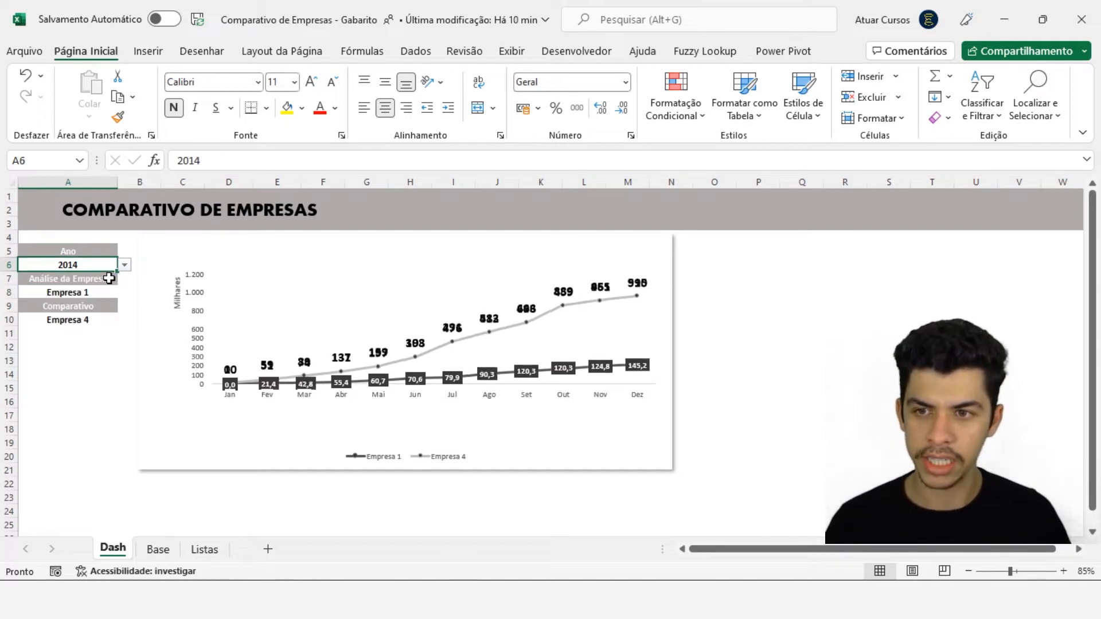
Review the options offered for Ano, Análise da Empresa and Comparativo without changing any selection
{"action": "left_click", "coordinate": [124, 265]}
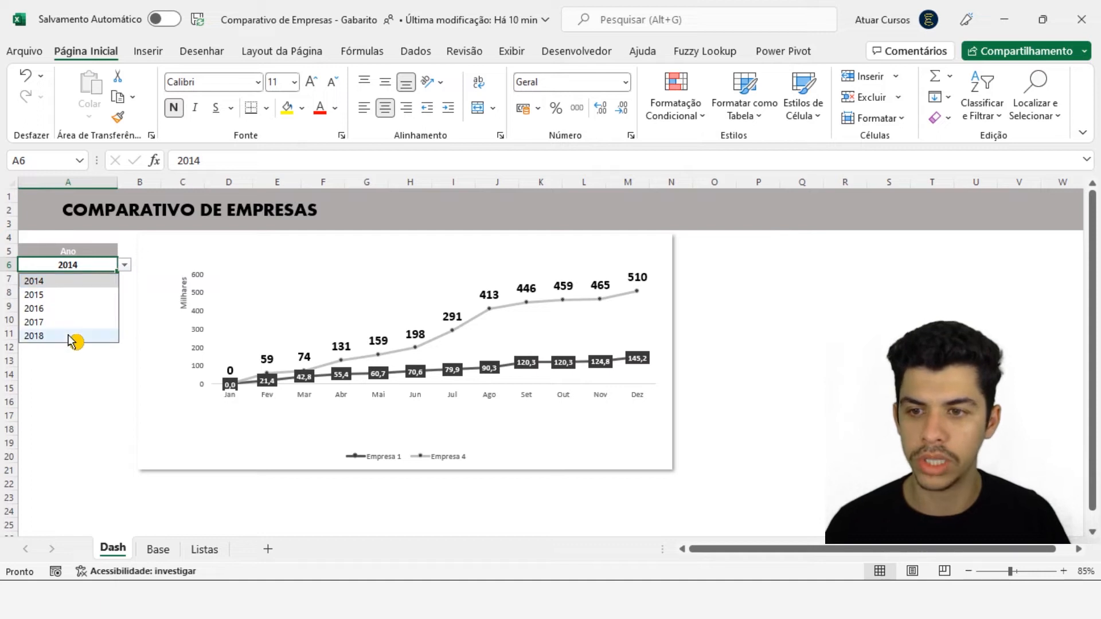
{"action": "left_click", "coordinate": [66, 360]}
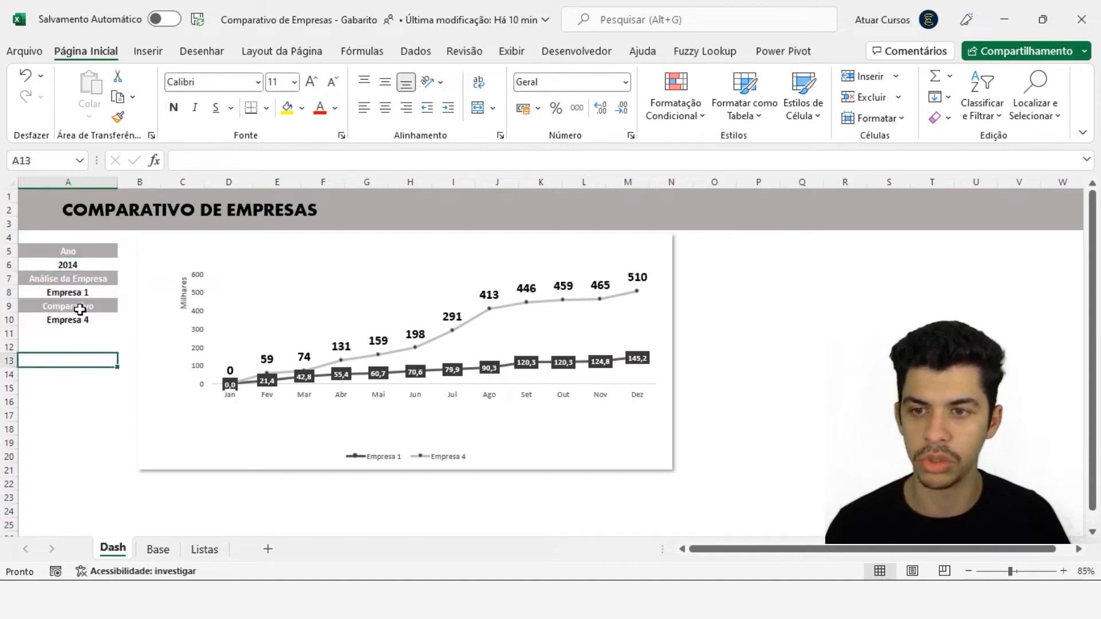
{"action": "left_click", "coordinate": [95, 291]}
{"action": "left_click", "coordinate": [124, 291]}
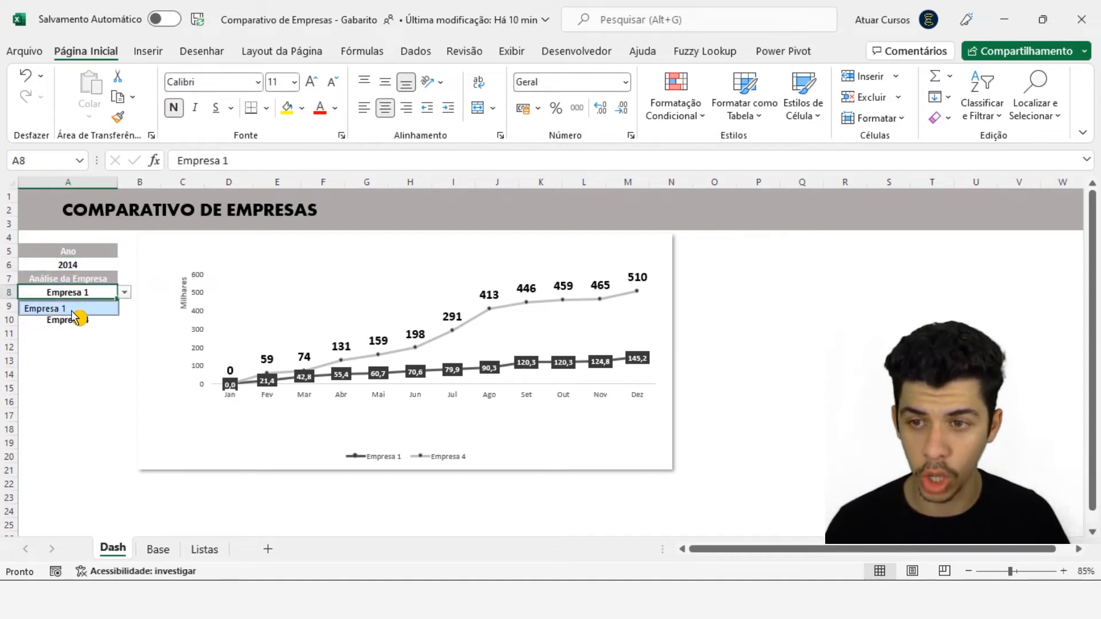
{"action": "left_click", "coordinate": [87, 347]}
{"action": "left_click", "coordinate": [93, 319]}
{"action": "left_click", "coordinate": [125, 319]}
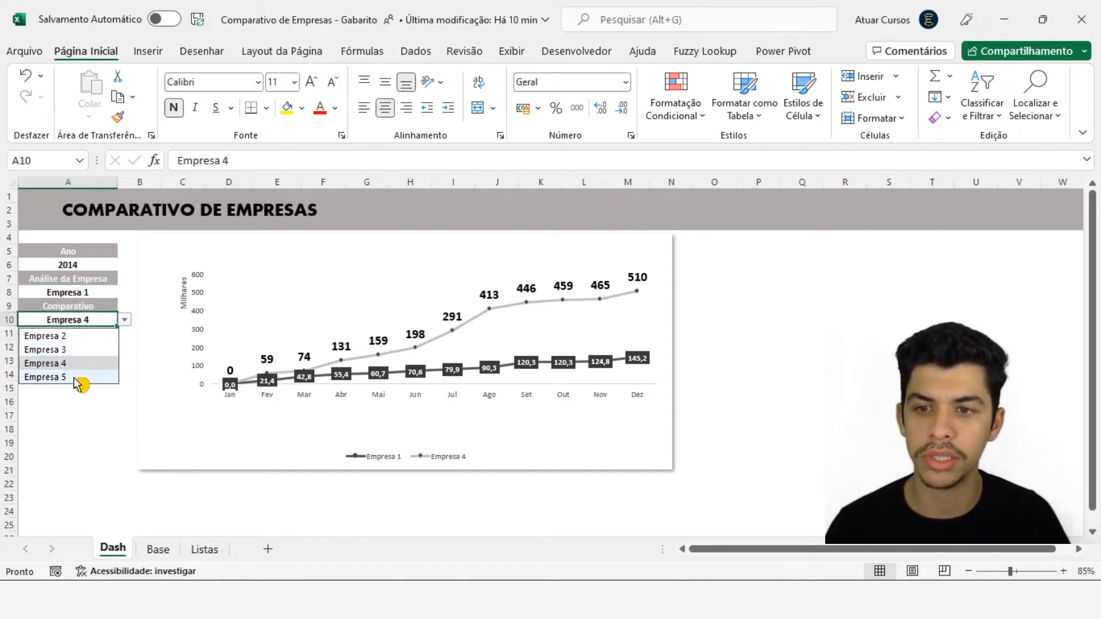
{"action": "left_click", "coordinate": [83, 411]}
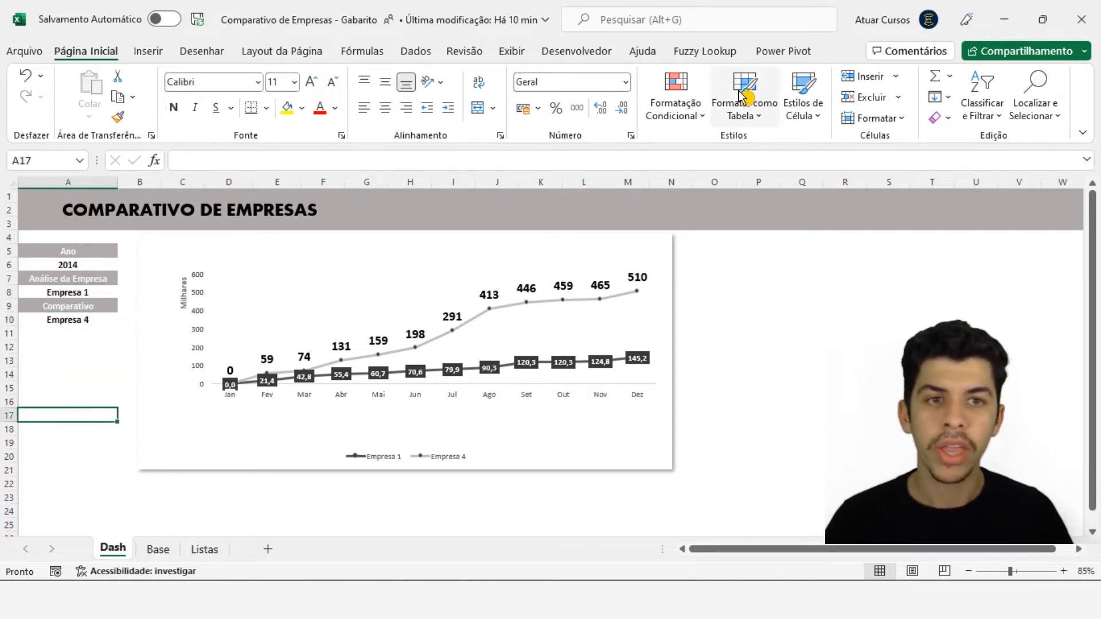
Switch to the Comparativo de Empresas workbook and check its empty Ano and Análise da Empresa input cells
{"action": "left_click", "coordinate": [1004, 20]}
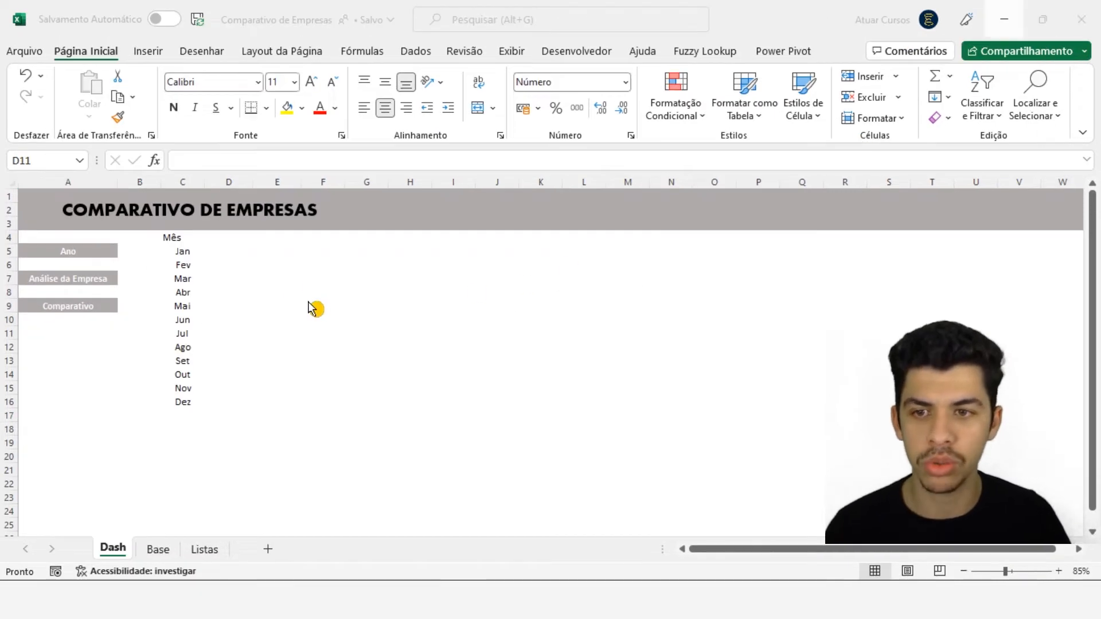
{"action": "left_click", "coordinate": [100, 268]}
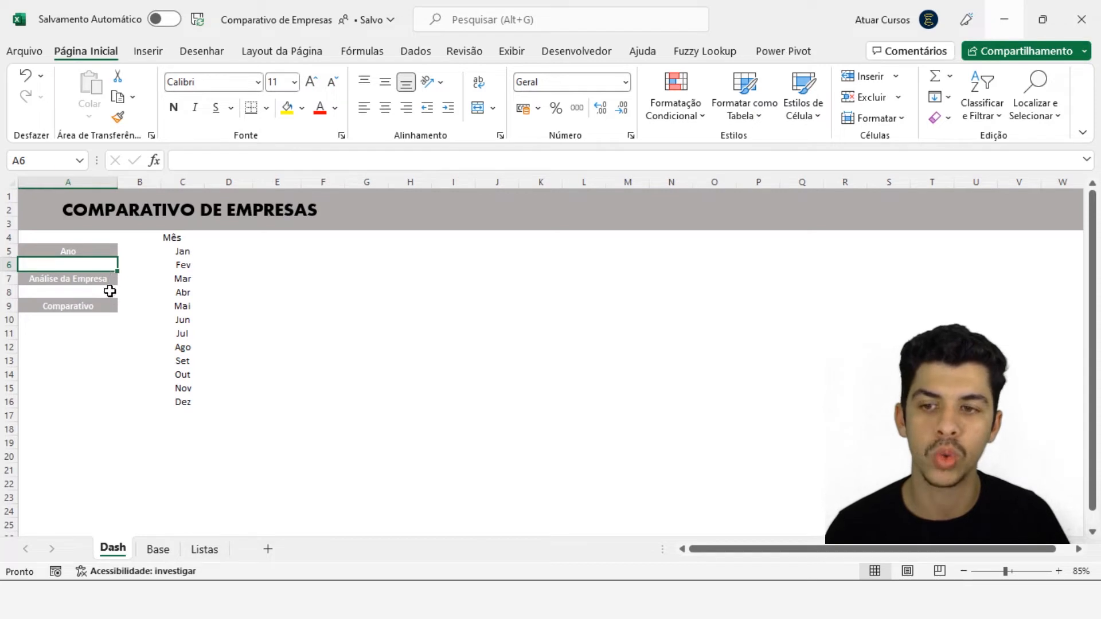
{"action": "left_click", "coordinate": [109, 293]}
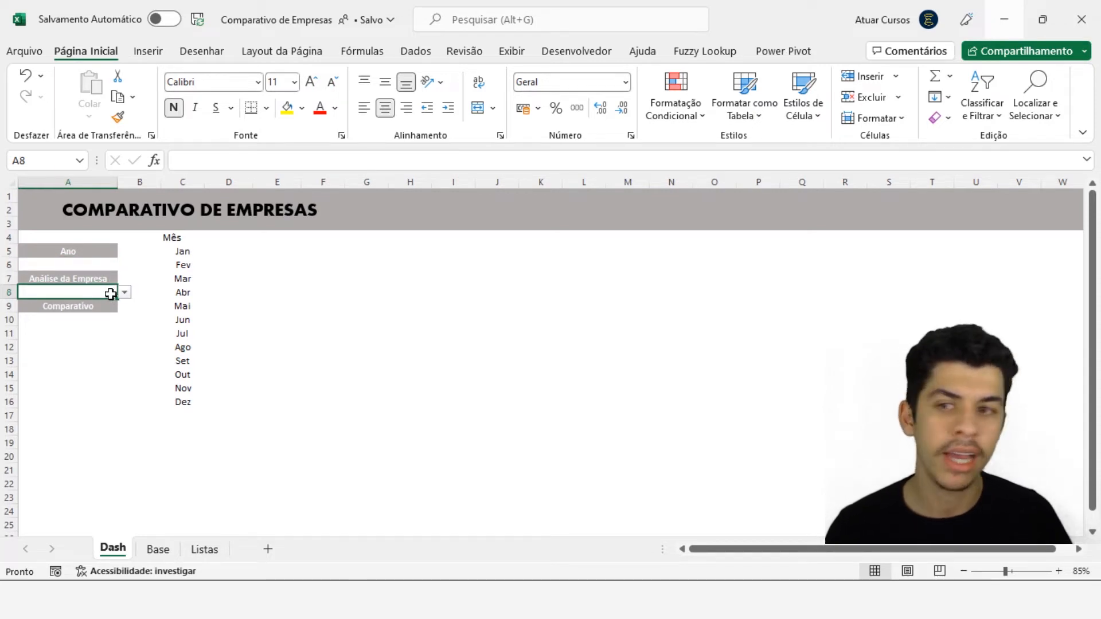
Copy the blank cell A6 over the Análise da Empresa input cell A8 to remove its existing dropdown list
{"action": "scroll", "coordinate": [111, 293], "scroll_direction": "up", "scroll_amount": 3}
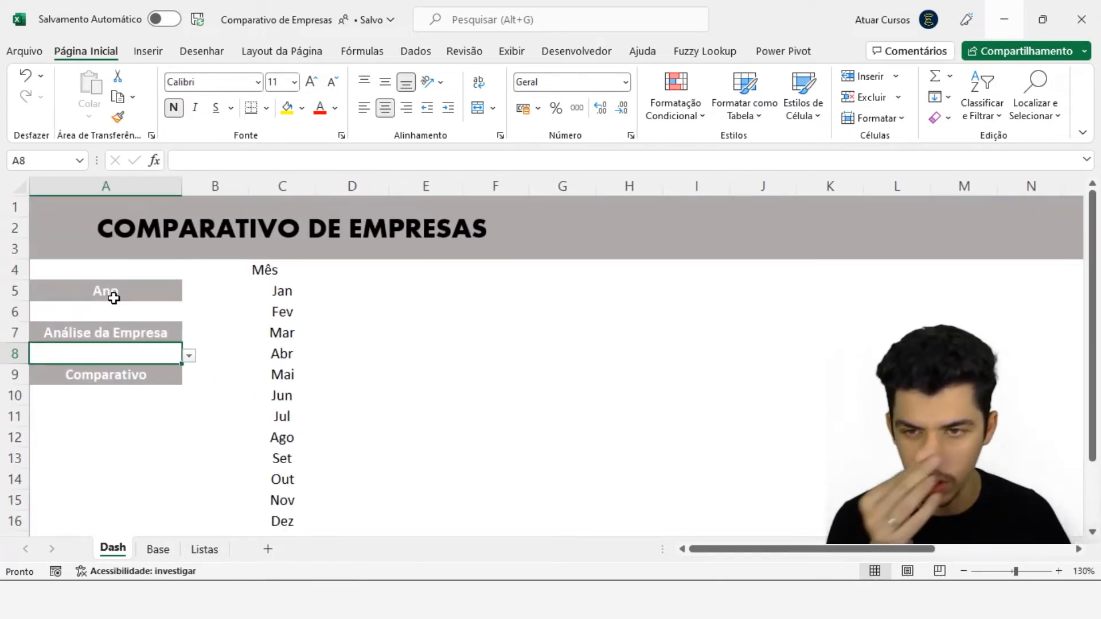
{"action": "left_click", "coordinate": [118, 308]}
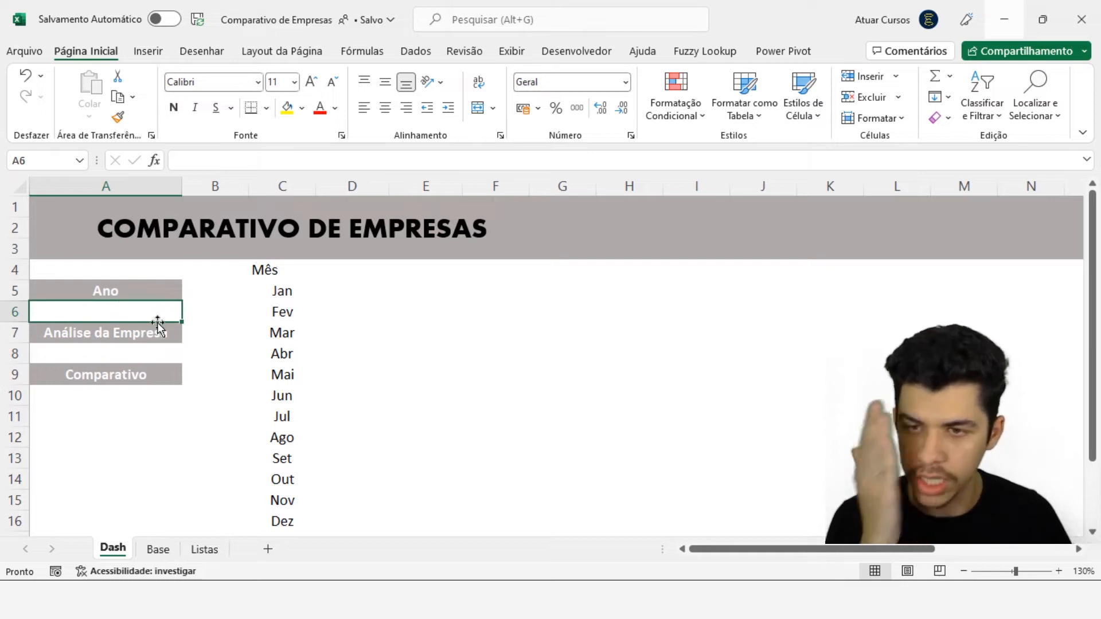
{"action": "key", "text": "ctrl+c"}
{"action": "left_click", "coordinate": [148, 353]}
{"action": "key", "text": "ctrl+v"}
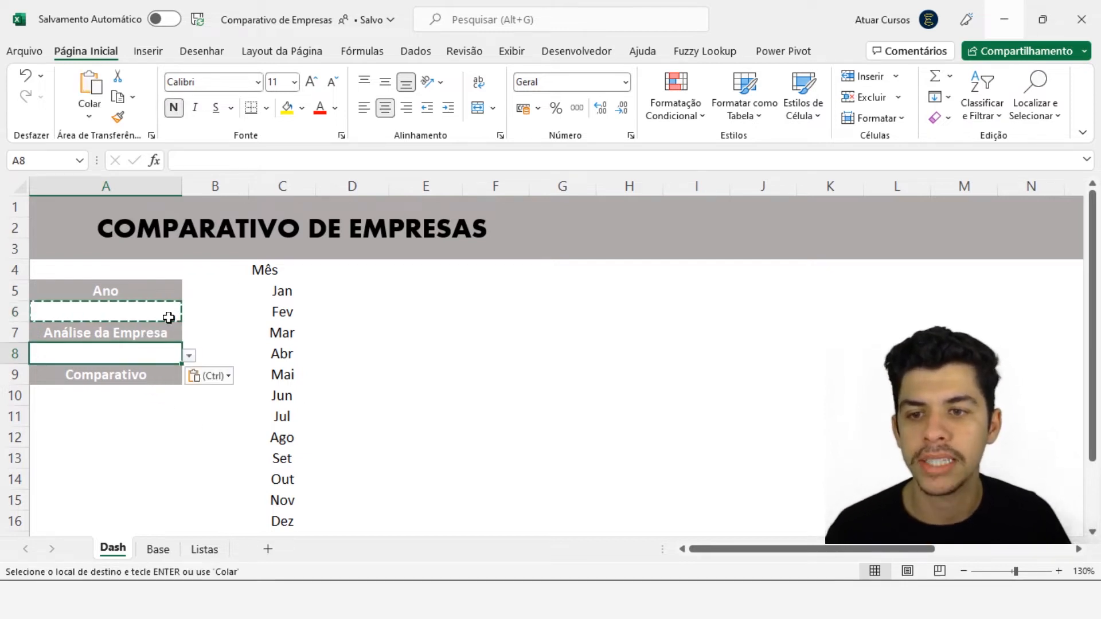
{"action": "left_click", "coordinate": [165, 315]}
{"action": "left_click", "coordinate": [134, 396]}
{"action": "left_click", "coordinate": [140, 329]}
{"action": "left_click", "coordinate": [138, 295]}
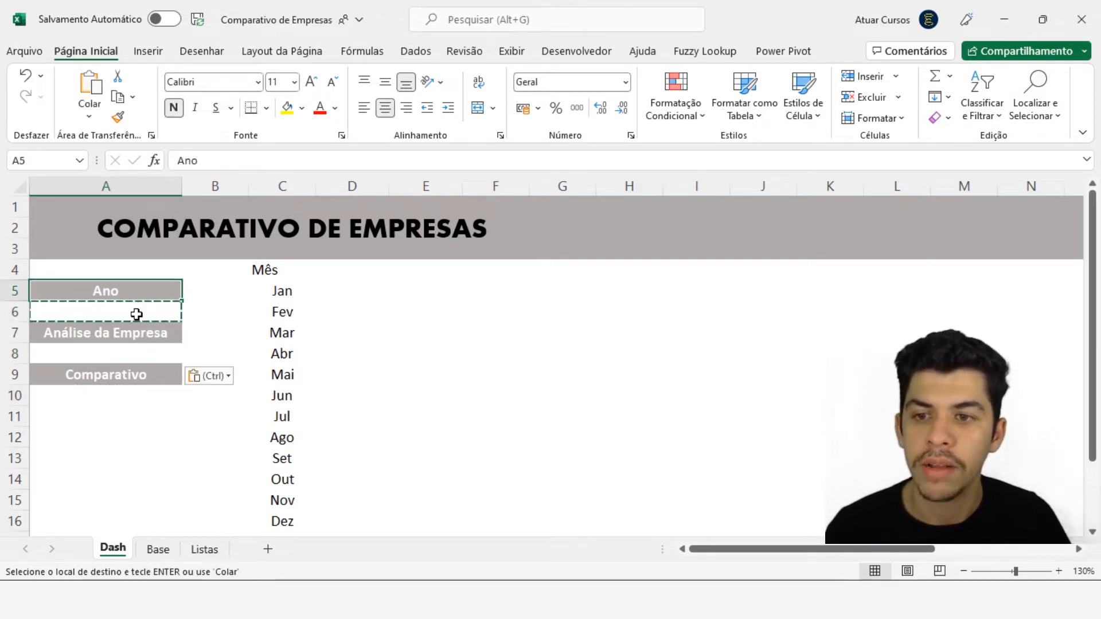
{"action": "left_click", "coordinate": [137, 313]}
{"action": "key", "text": "Escape"}
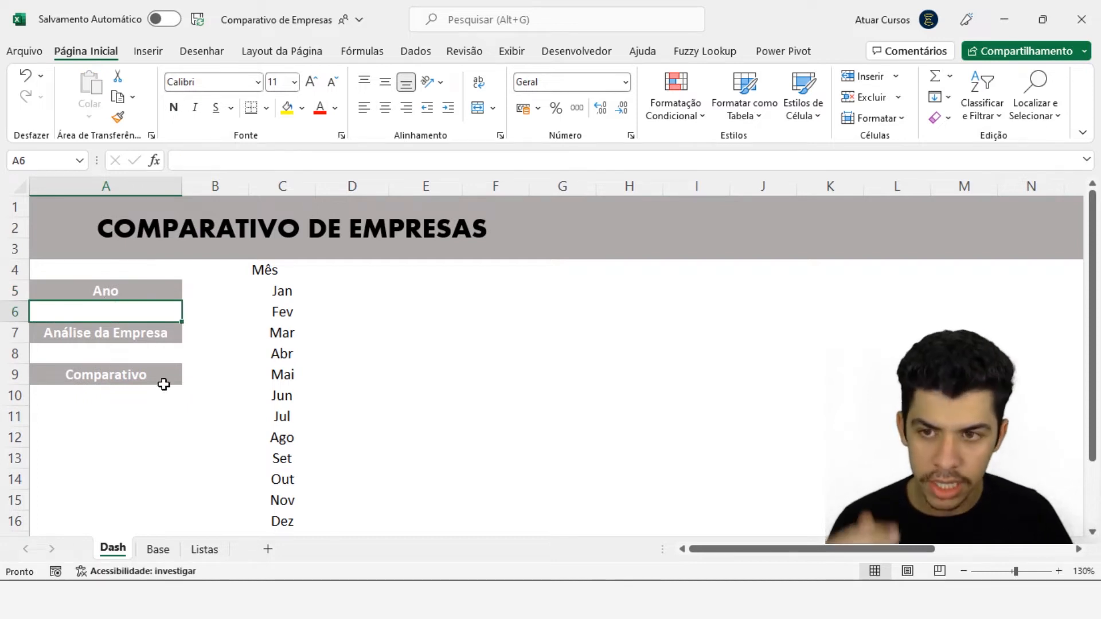
Examine the years in B2:B6 of the Listas sheet and return to the empty company cells on Dash
{"action": "left_click", "coordinate": [204, 550]}
{"action": "left_click_drag", "start_coordinate": [133, 218], "coordinate": [147, 279]}
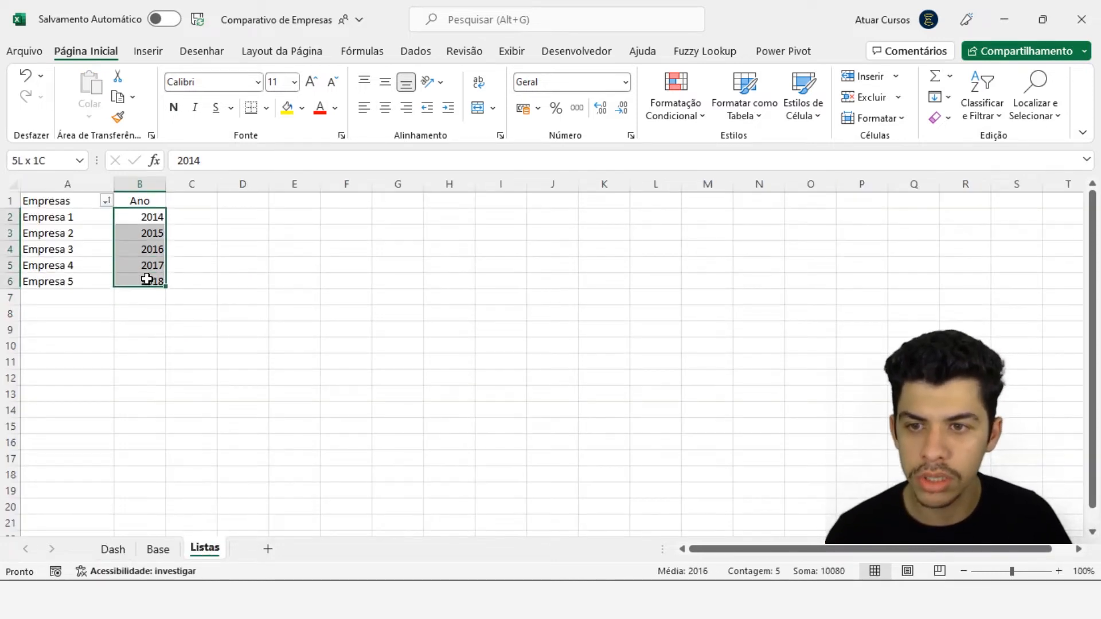
{"action": "left_click", "coordinate": [123, 549]}
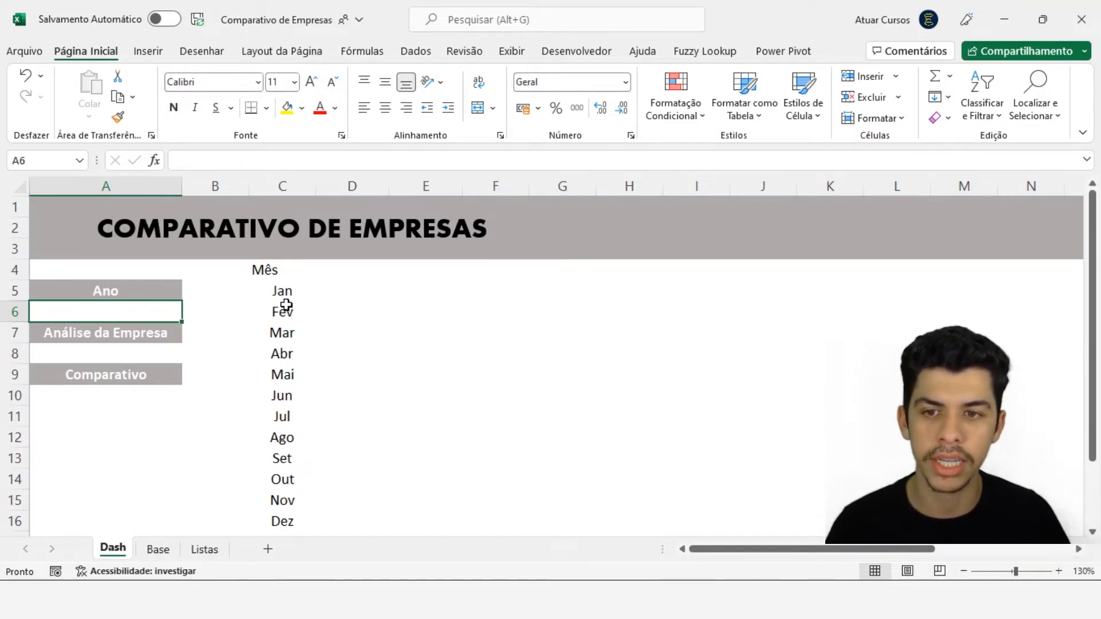
{"action": "left_click", "coordinate": [129, 350]}
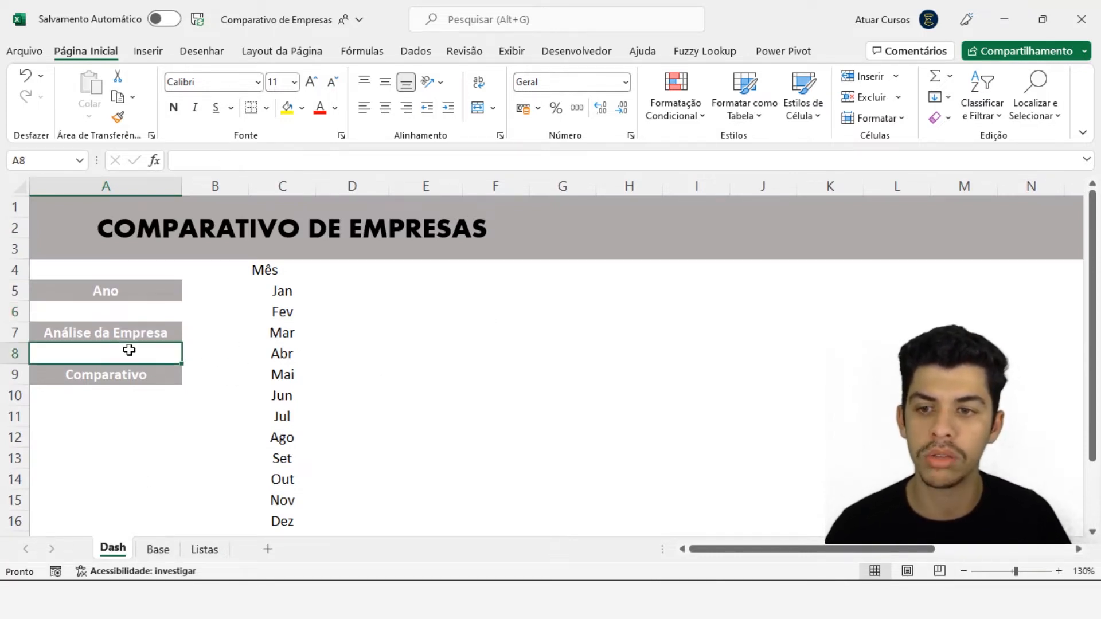
{"action": "left_click", "coordinate": [135, 393]}
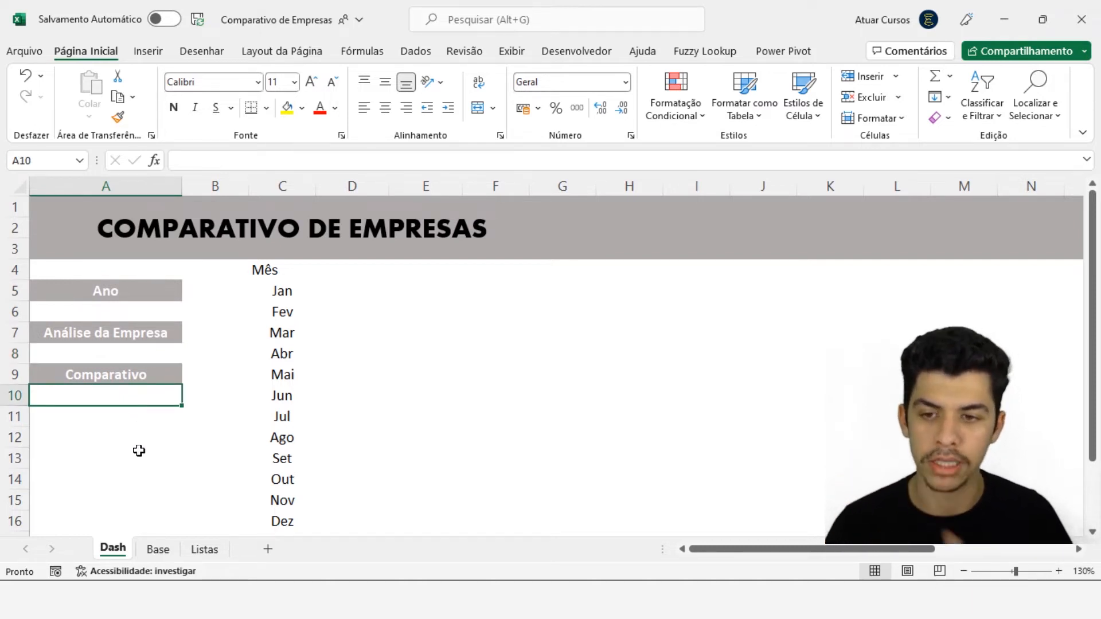
Examine the Mês entries on the Base sheet and go to the last record in the Empresa column
{"action": "left_click", "coordinate": [161, 551]}
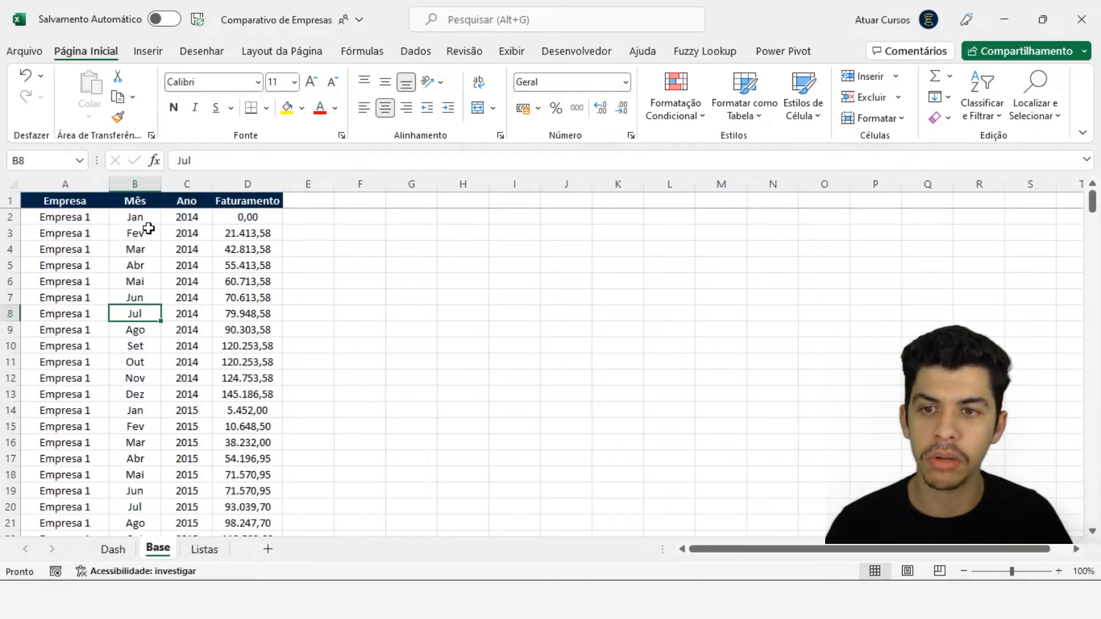
{"action": "left_click_drag", "start_coordinate": [129, 218], "coordinate": [148, 362]}
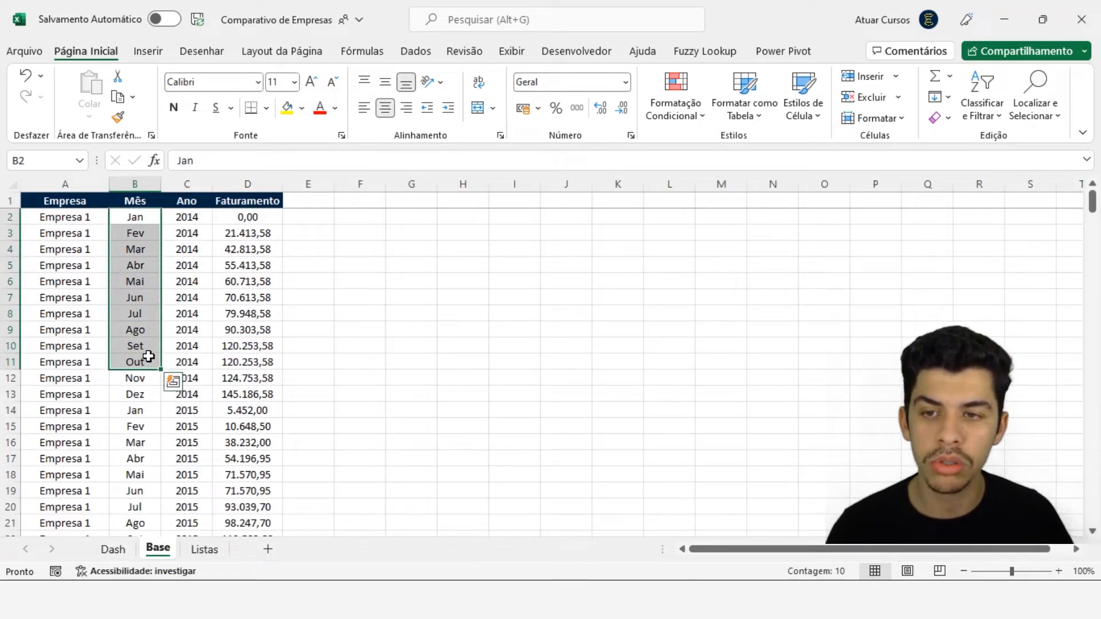
{"action": "left_click", "coordinate": [76, 220]}
{"action": "key", "text": "ctrl+Down"}
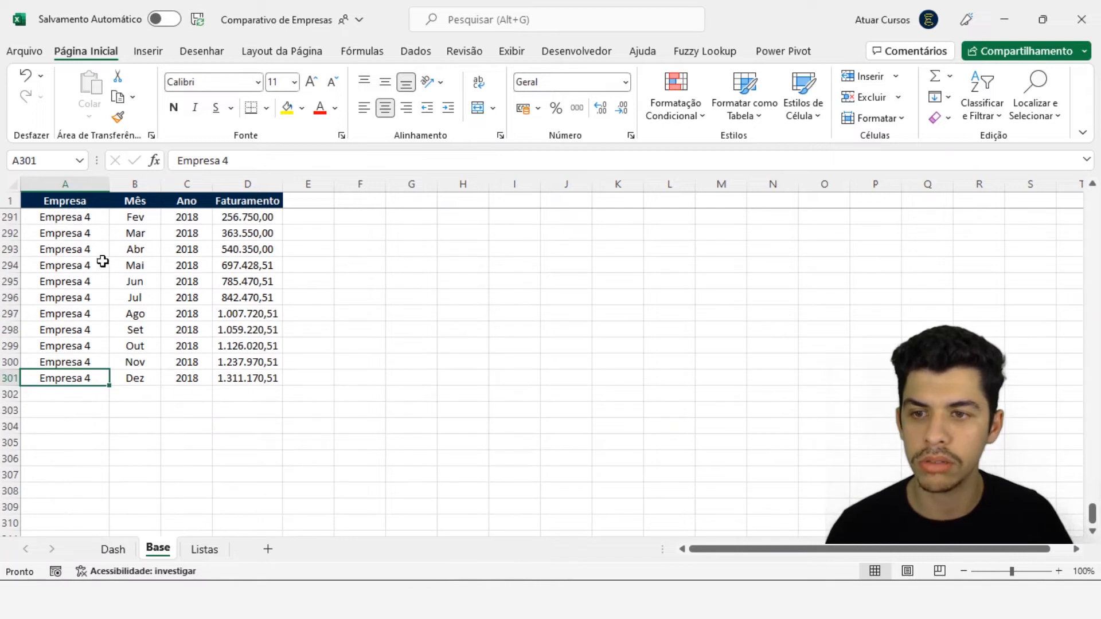
Examine the company names in A2:A6 of the Listas sheet and return to the Ano input cell A6 on Dash
{"action": "left_click", "coordinate": [221, 552]}
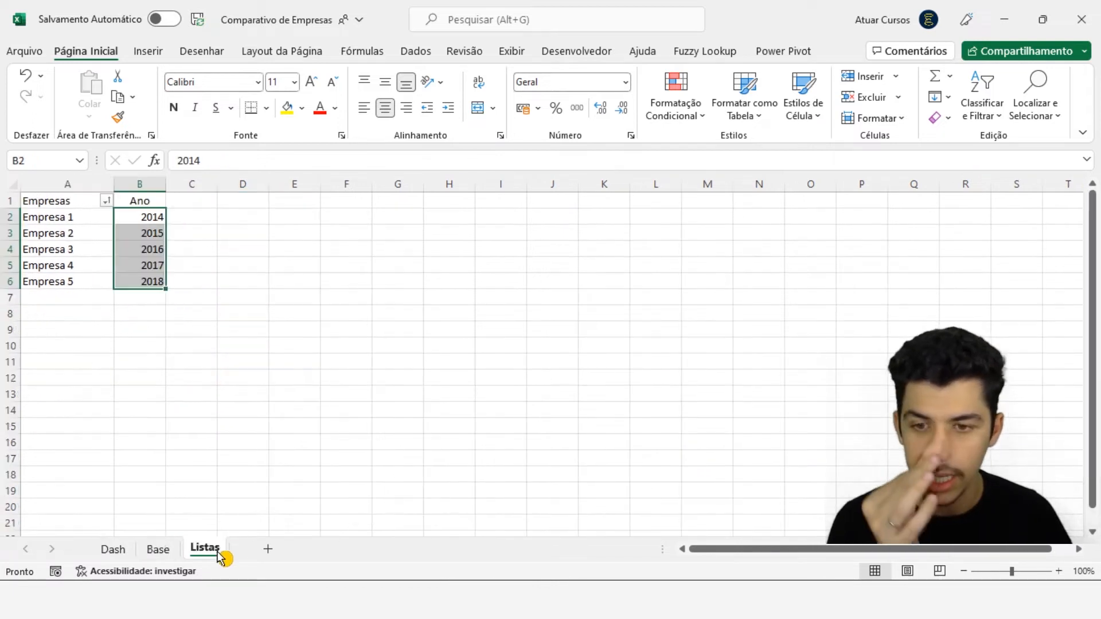
{"action": "left_click", "coordinate": [101, 218]}
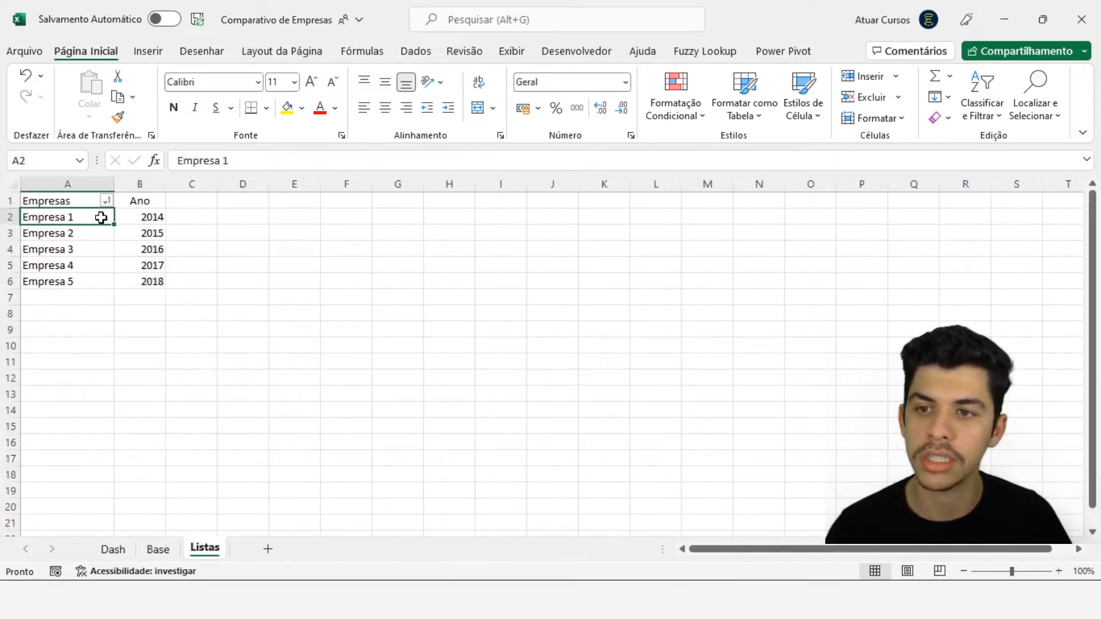
{"action": "left_click", "coordinate": [96, 233]}
{"action": "left_click", "coordinate": [91, 252]}
{"action": "left_click", "coordinate": [89, 266]}
{"action": "left_click", "coordinate": [86, 280]}
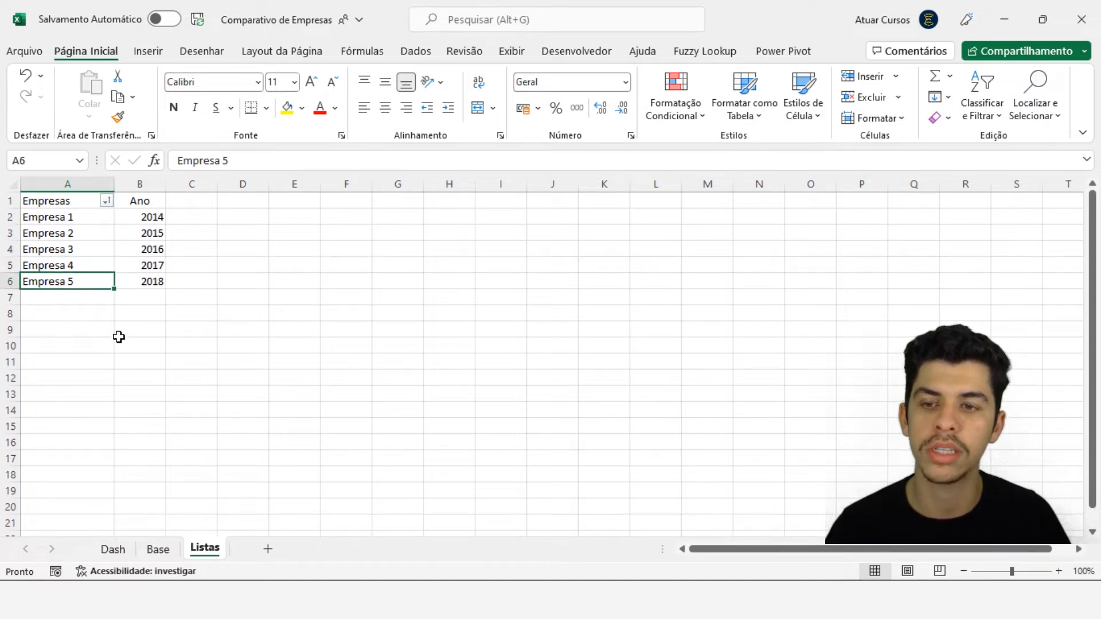
{"action": "left_click", "coordinate": [144, 555]}
{"action": "left_click", "coordinate": [121, 553]}
{"action": "left_click", "coordinate": [116, 314]}
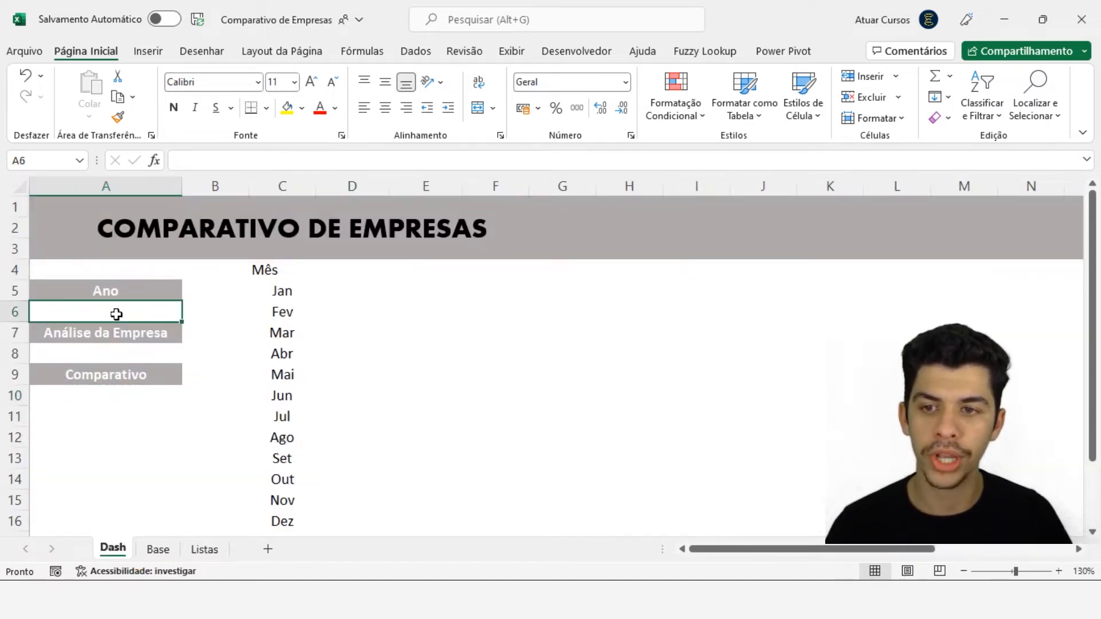
Switch to the Gabarito workbook, inspect the Análise da Empresa, Comparativo and Ano dropdown cells, and return to Comparativo de Empresas
{"action": "key", "text": "alt+Tab"}
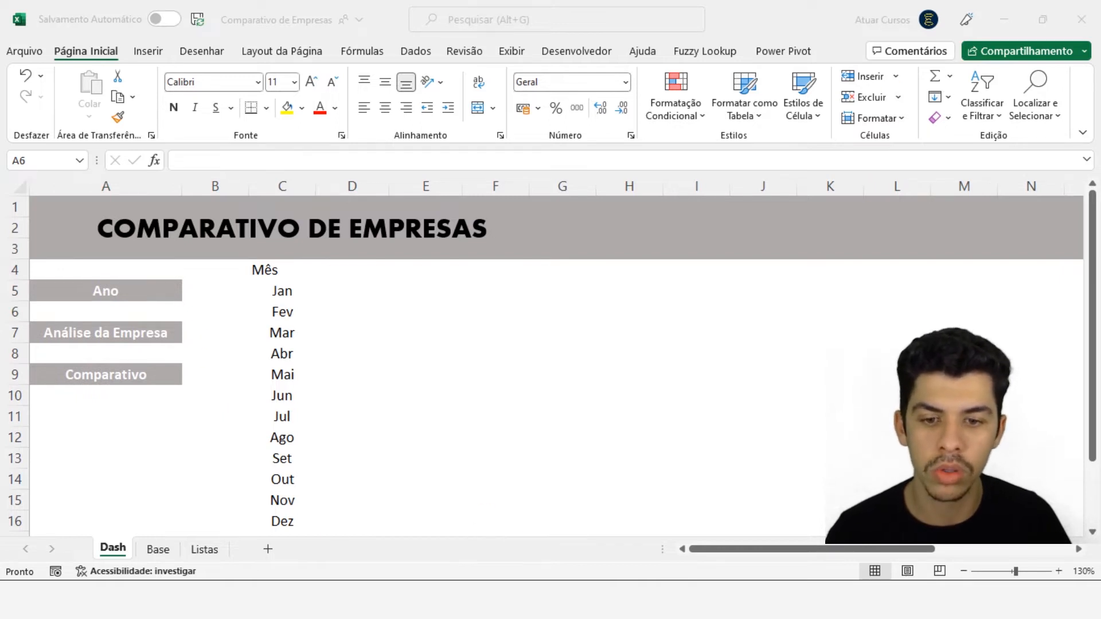
{"action": "left_click", "coordinate": [575, 514]}
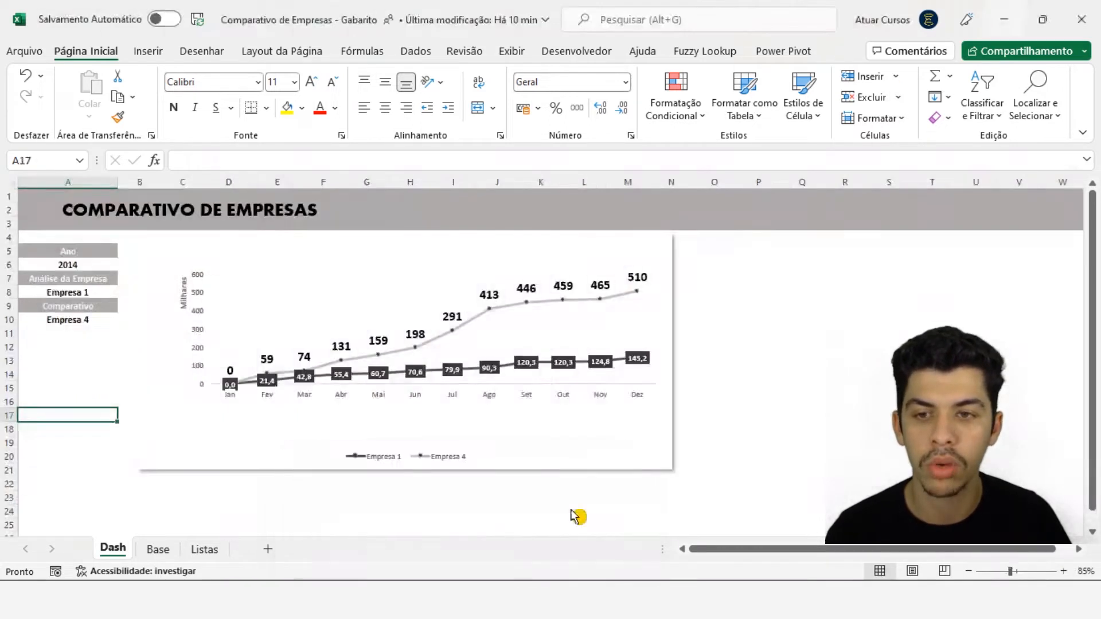
{"action": "left_click", "coordinate": [102, 294]}
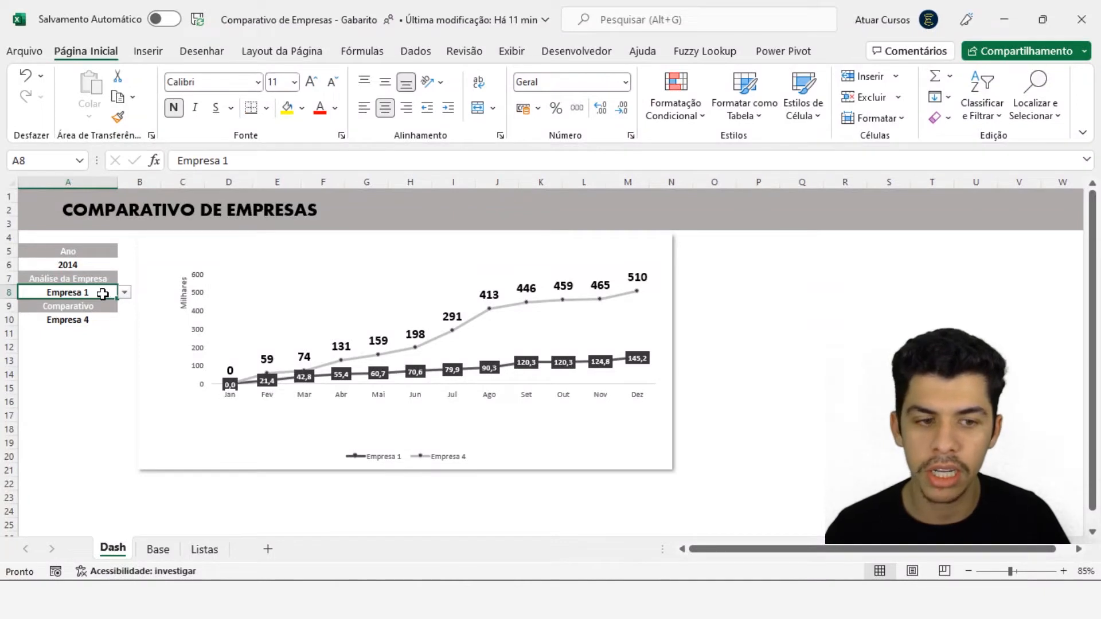
{"action": "scroll", "coordinate": [102, 294], "scroll_direction": "up", "scroll_amount": 2, "text": "ctrl"}
{"action": "left_click", "coordinate": [170, 338]}
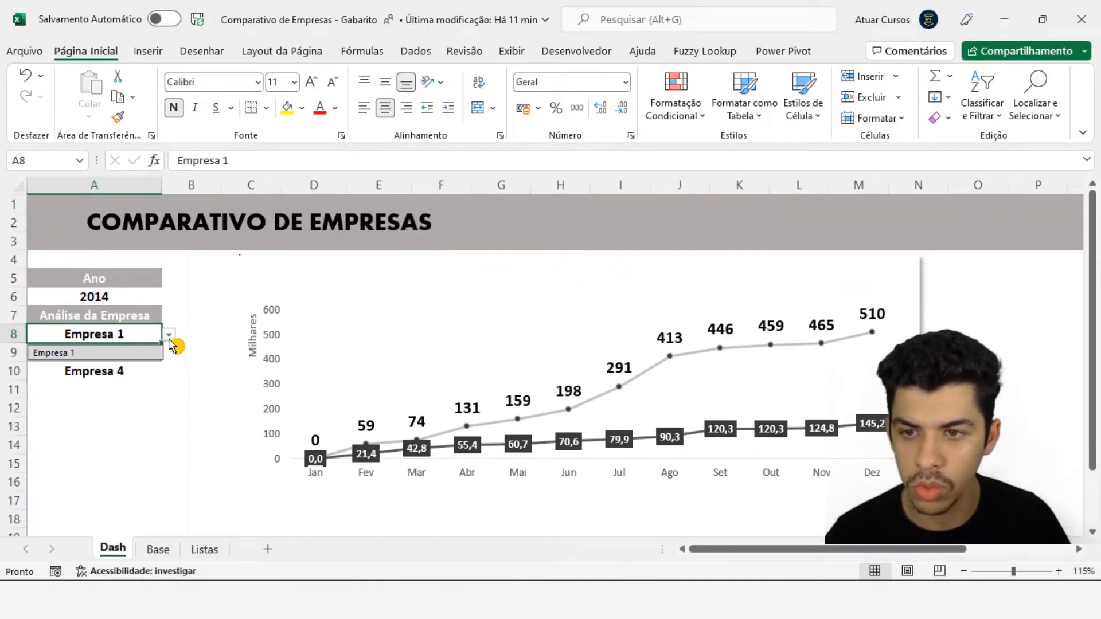
{"action": "left_click", "coordinate": [106, 371]}
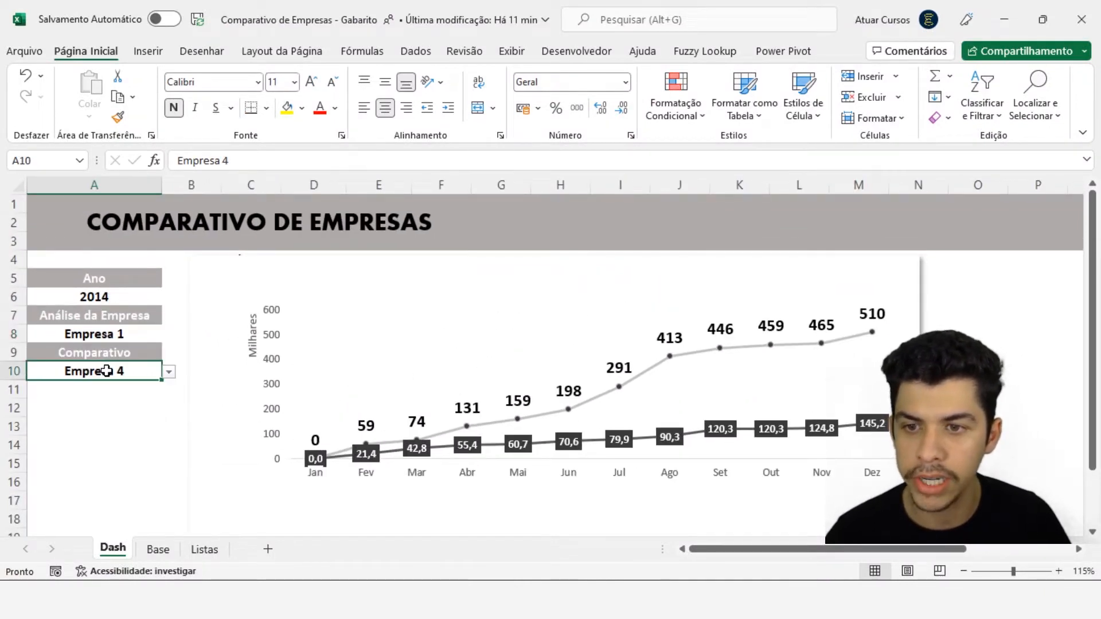
{"action": "left_click", "coordinate": [169, 373]}
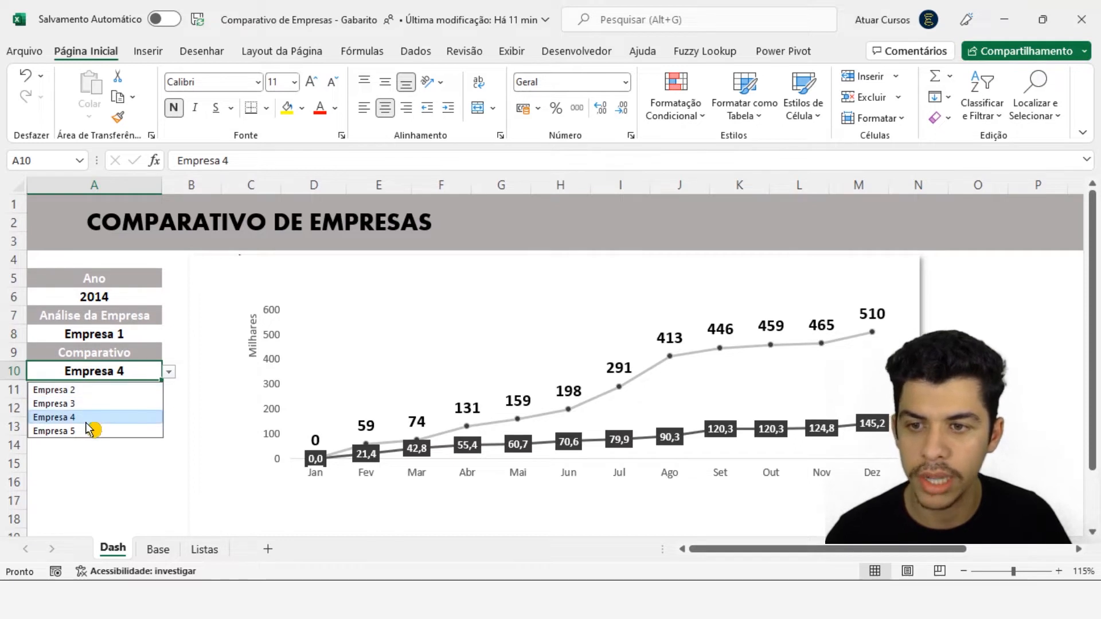
{"action": "left_click", "coordinate": [95, 296]}
{"action": "left_click", "coordinate": [169, 298]}
{"action": "left_click", "coordinate": [169, 304]}
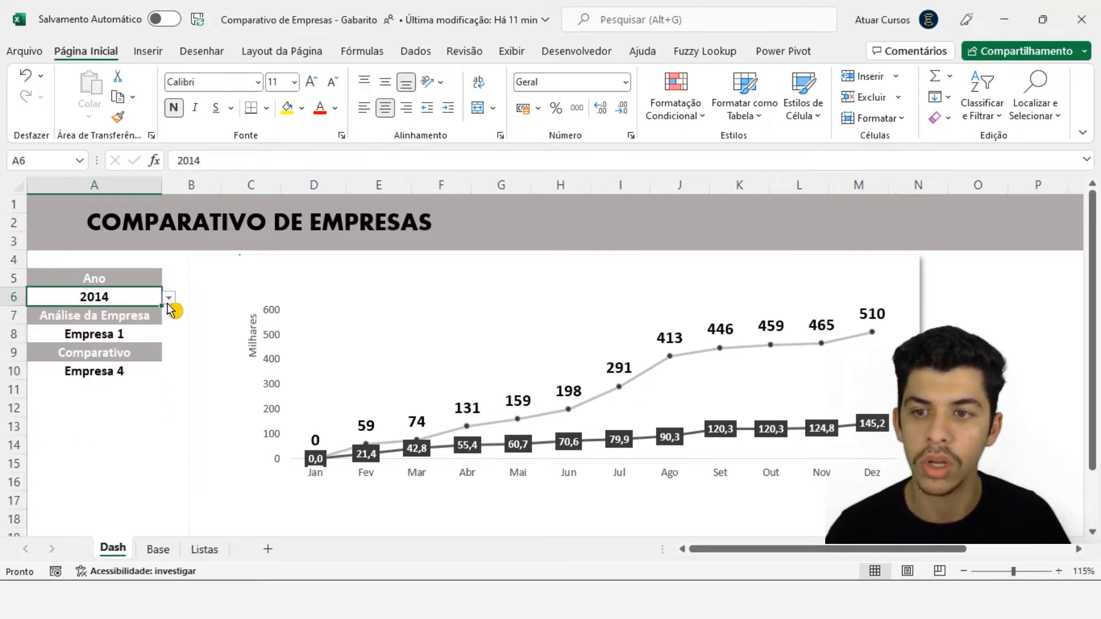
{"action": "left_click", "coordinate": [1002, 21]}
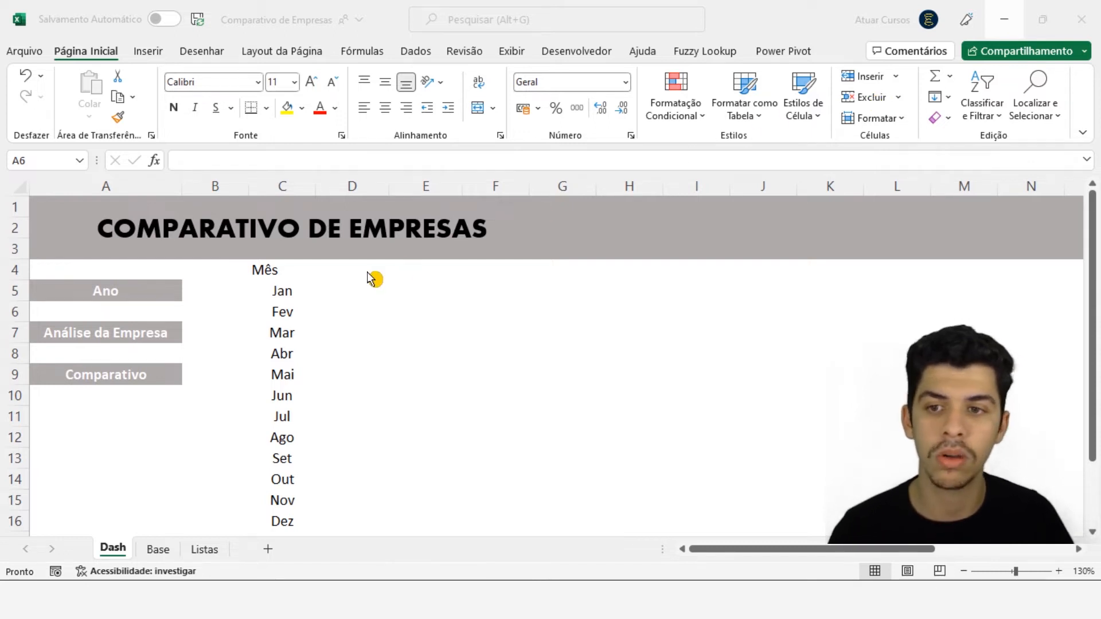
Open data validation for the Ano input cell A6 on Dash and allow only values from a list (Lista)
{"action": "left_click", "coordinate": [170, 310]}
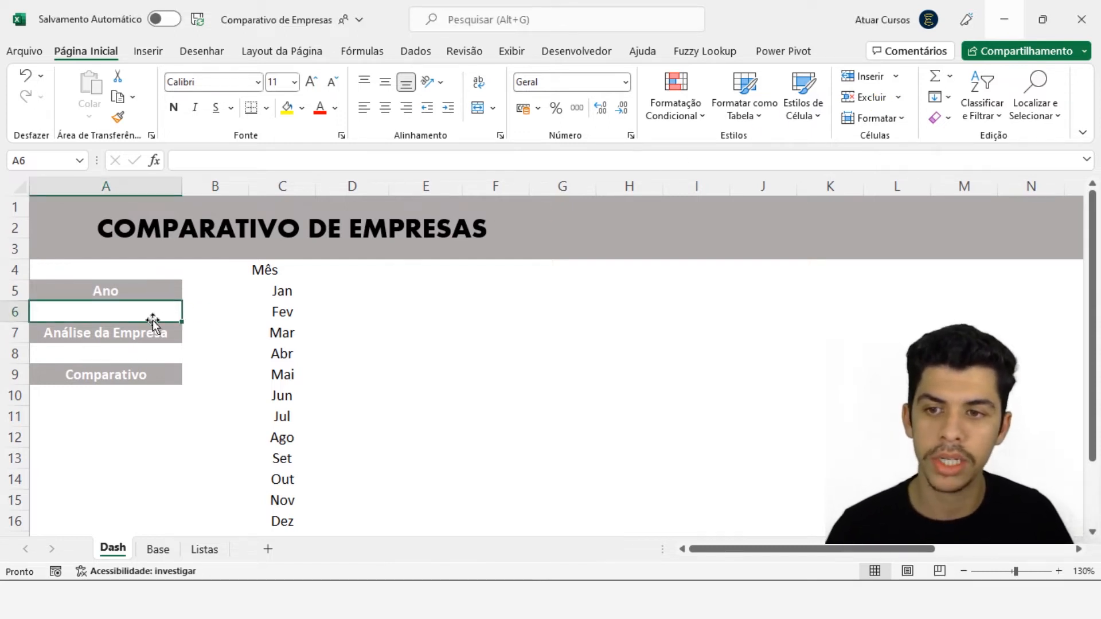
{"action": "left_click", "coordinate": [111, 359]}
{"action": "left_click", "coordinate": [124, 314]}
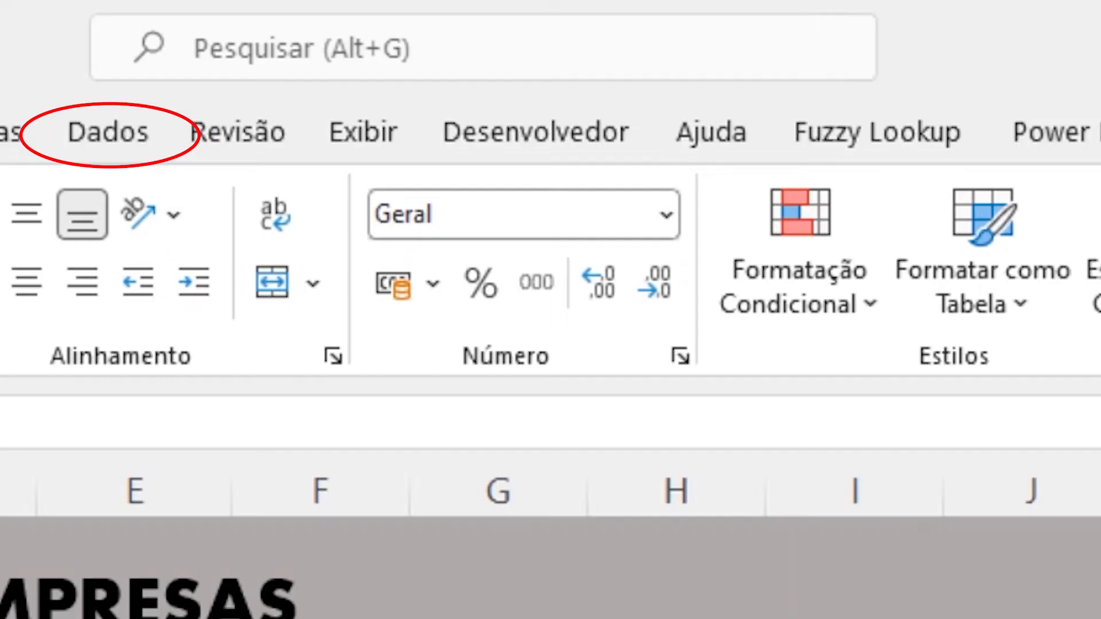
{"action": "left_click", "coordinate": [112, 135]}
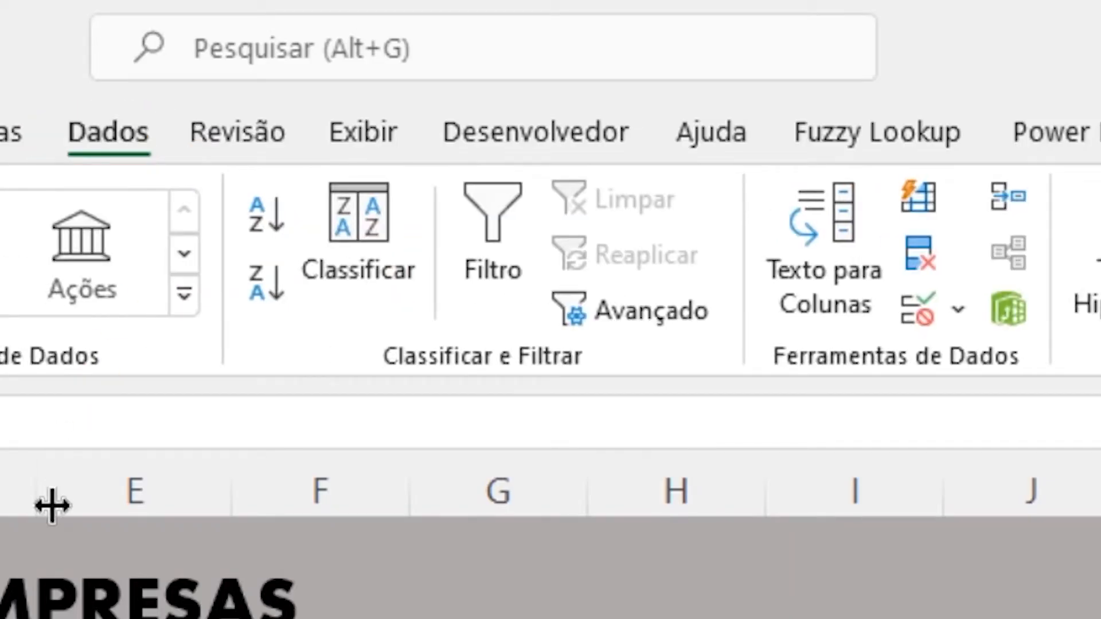
{"action": "left_click", "coordinate": [920, 313]}
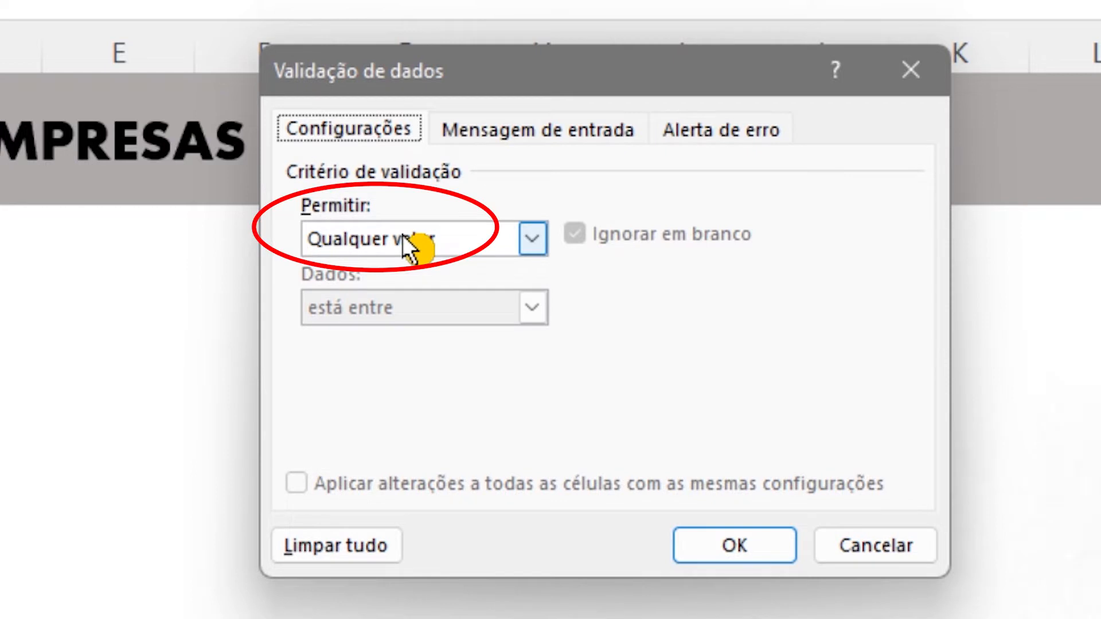
{"action": "left_click", "coordinate": [403, 237]}
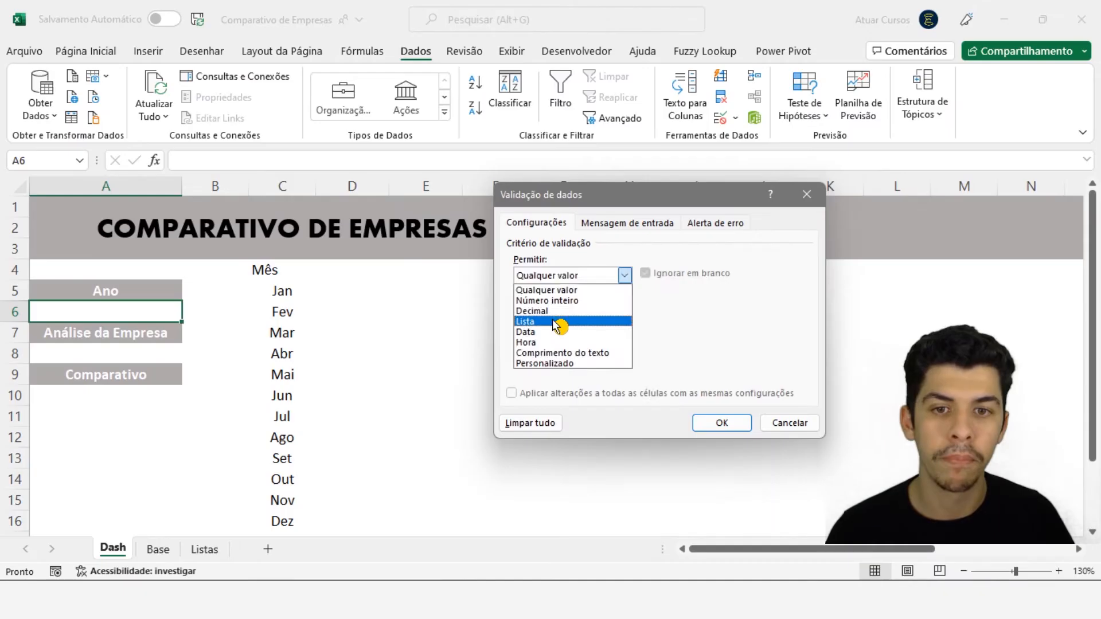
{"action": "left_click", "coordinate": [390, 334]}
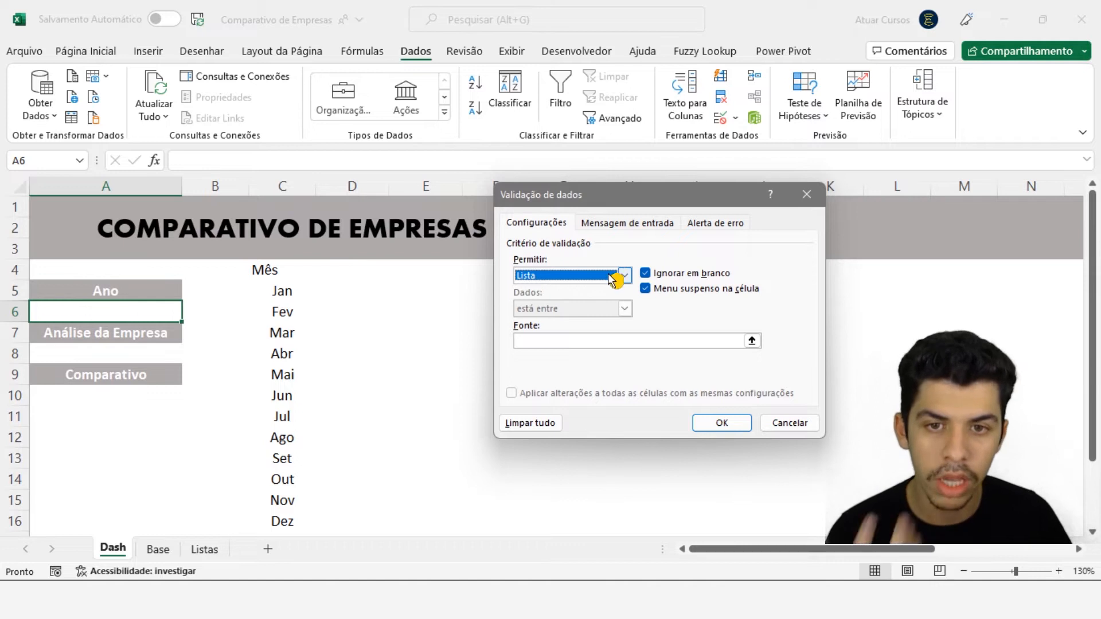
Set the validation source to the years in =Listas!$B$2:$B$6 and apply it to the Ano cell
{"action": "left_click", "coordinate": [573, 347]}
{"action": "left_click", "coordinate": [568, 343]}
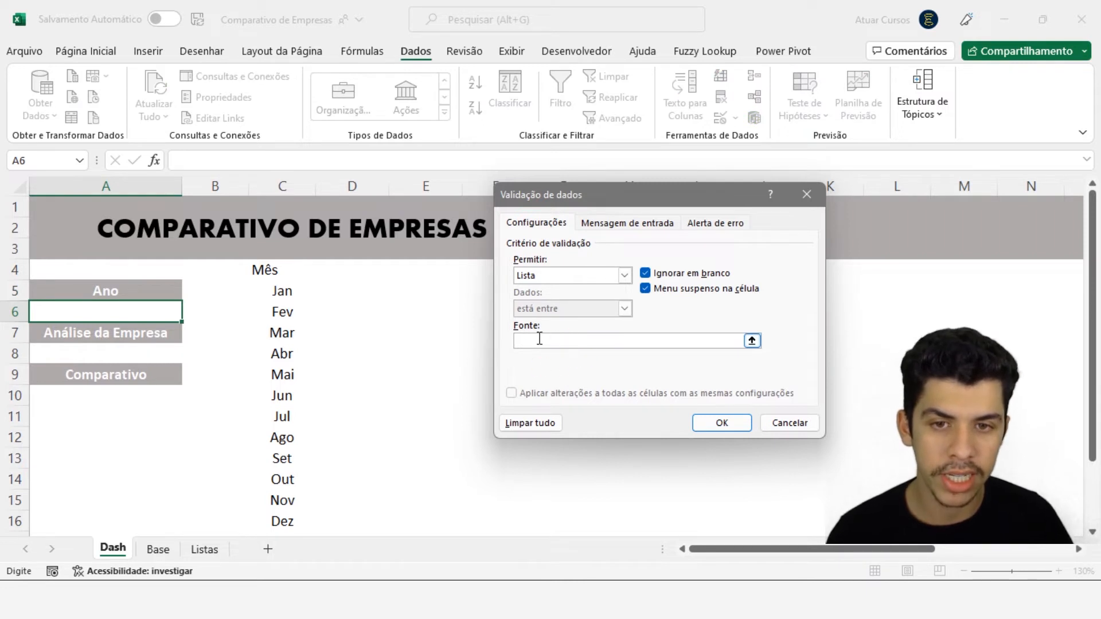
{"action": "left_click", "coordinate": [549, 341]}
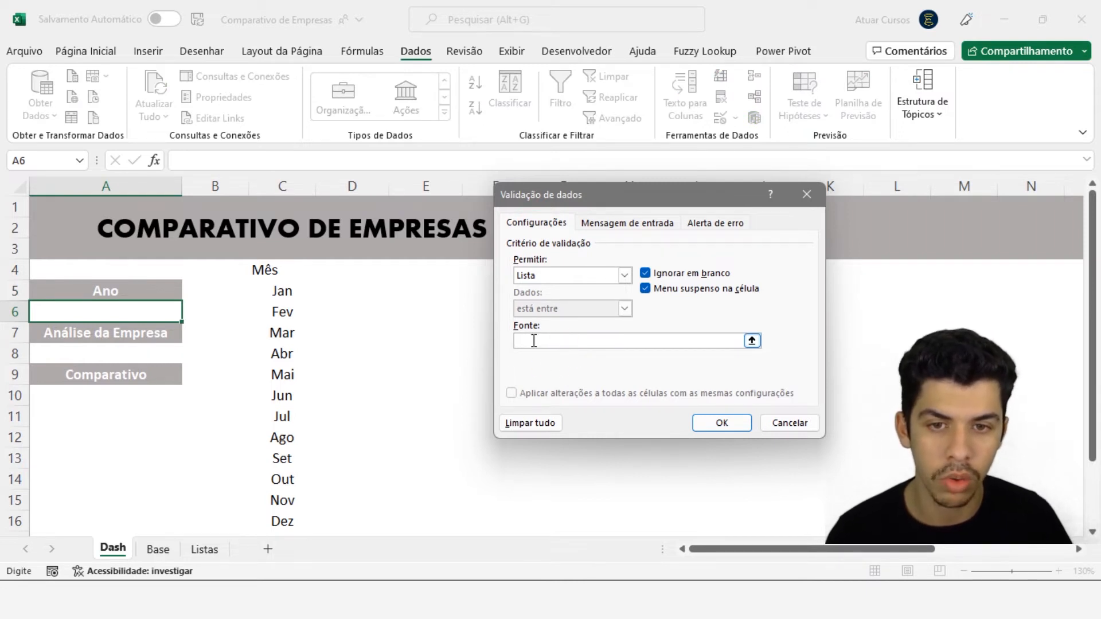
{"action": "left_click", "coordinate": [212, 554]}
{"action": "left_click", "coordinate": [129, 552]}
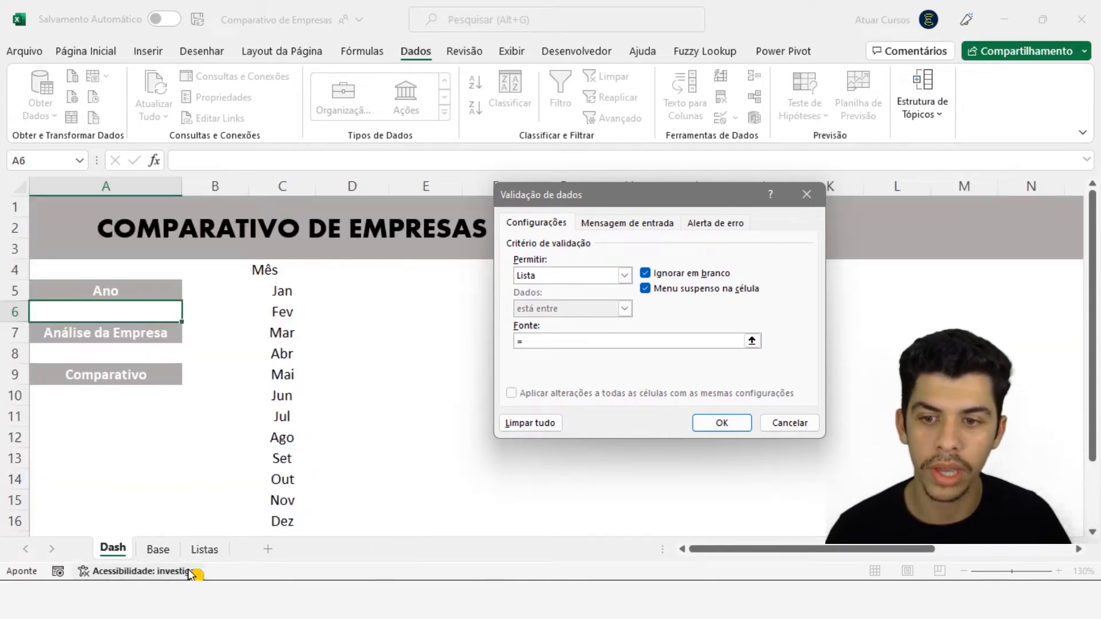
{"action": "left_click", "coordinate": [204, 548]}
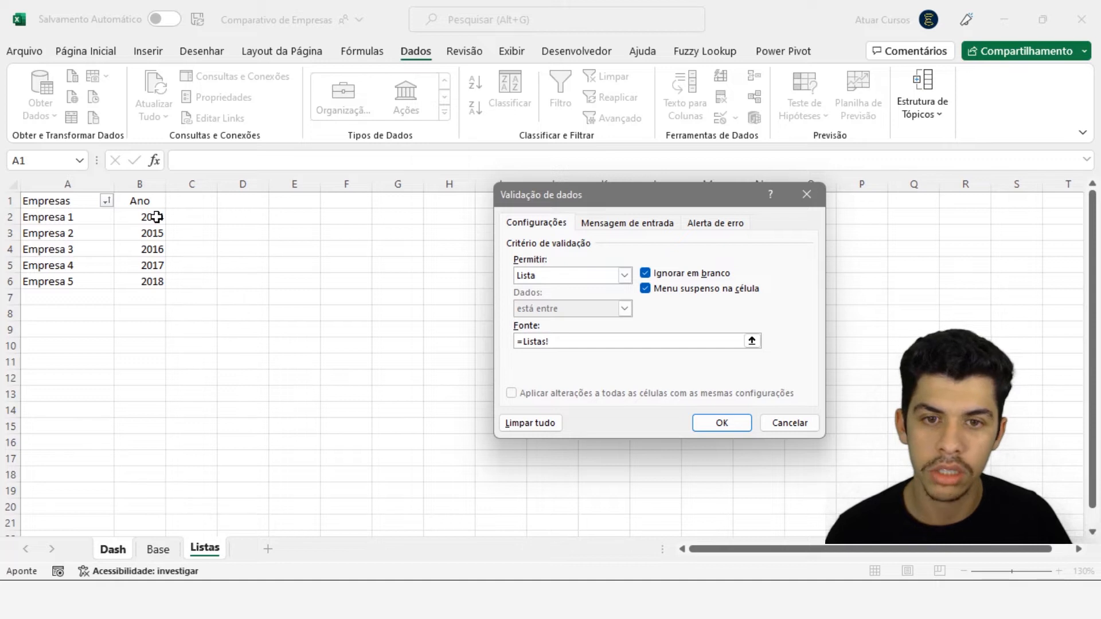
{"action": "left_click_drag", "start_coordinate": [155, 217], "coordinate": [153, 280]}
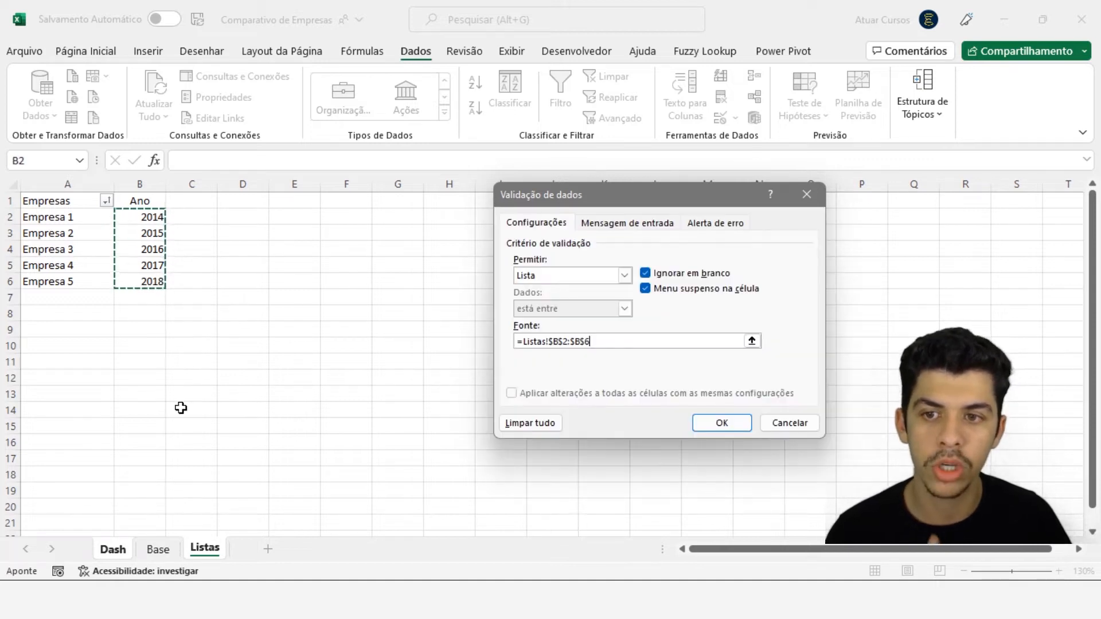
{"action": "left_click", "coordinate": [723, 424]}
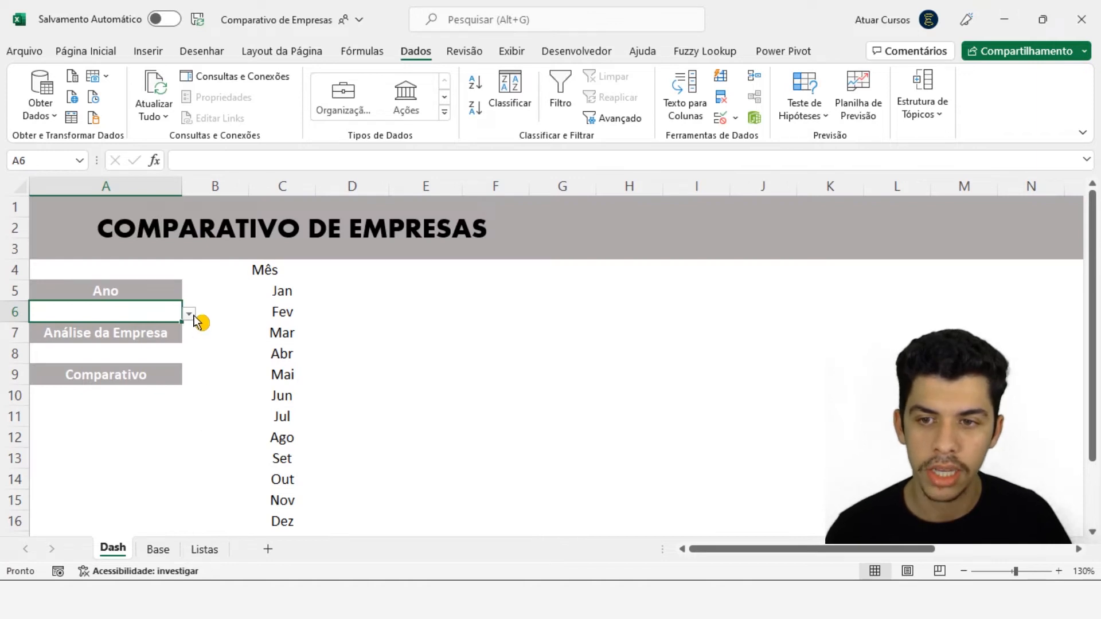
Test the Ano dropdown in A6 with 2014 and 2015, and leave 2016 selected
{"action": "left_click", "coordinate": [191, 314]}
{"action": "left_click", "coordinate": [170, 331]}
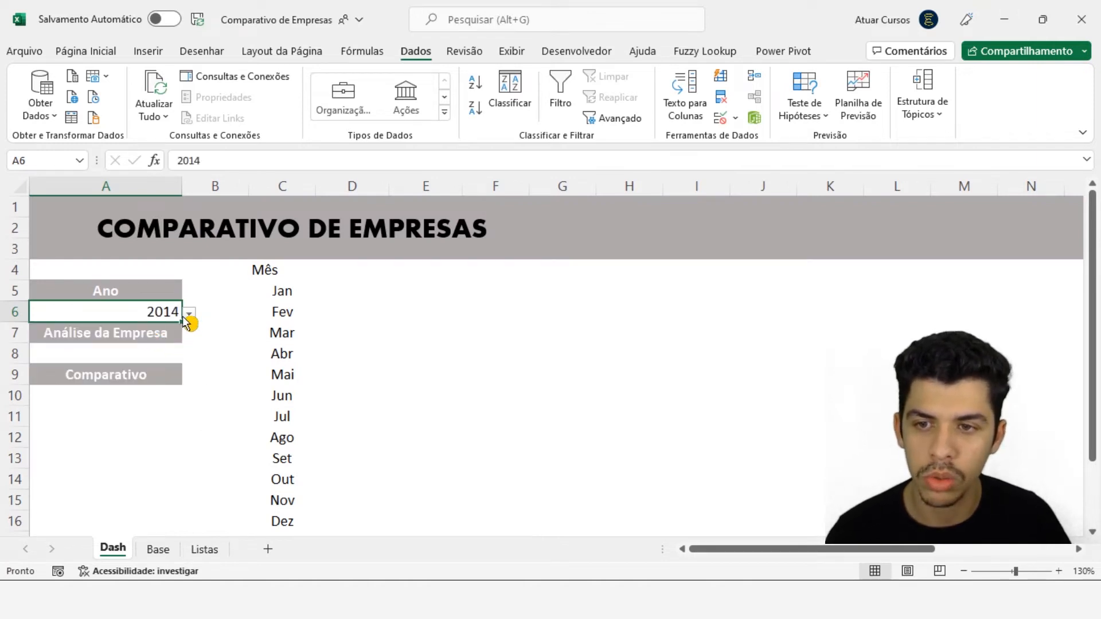
{"action": "left_click", "coordinate": [189, 314]}
{"action": "left_click", "coordinate": [166, 343]}
{"action": "left_click", "coordinate": [159, 344]}
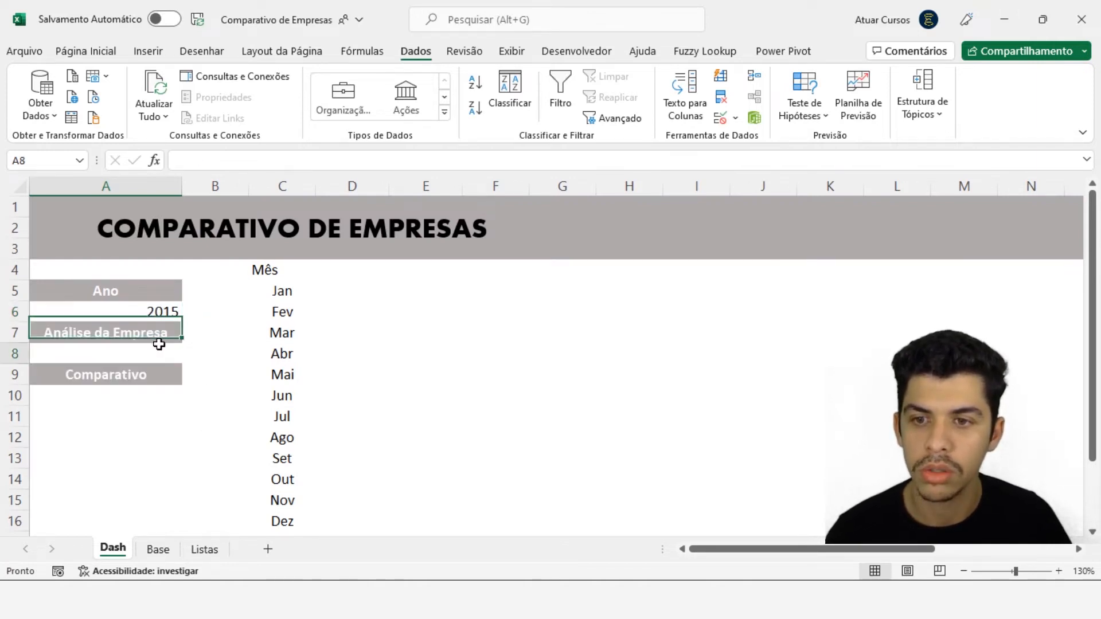
{"action": "left_click", "coordinate": [179, 312]}
{"action": "left_click", "coordinate": [189, 314]}
{"action": "left_click", "coordinate": [172, 357]}
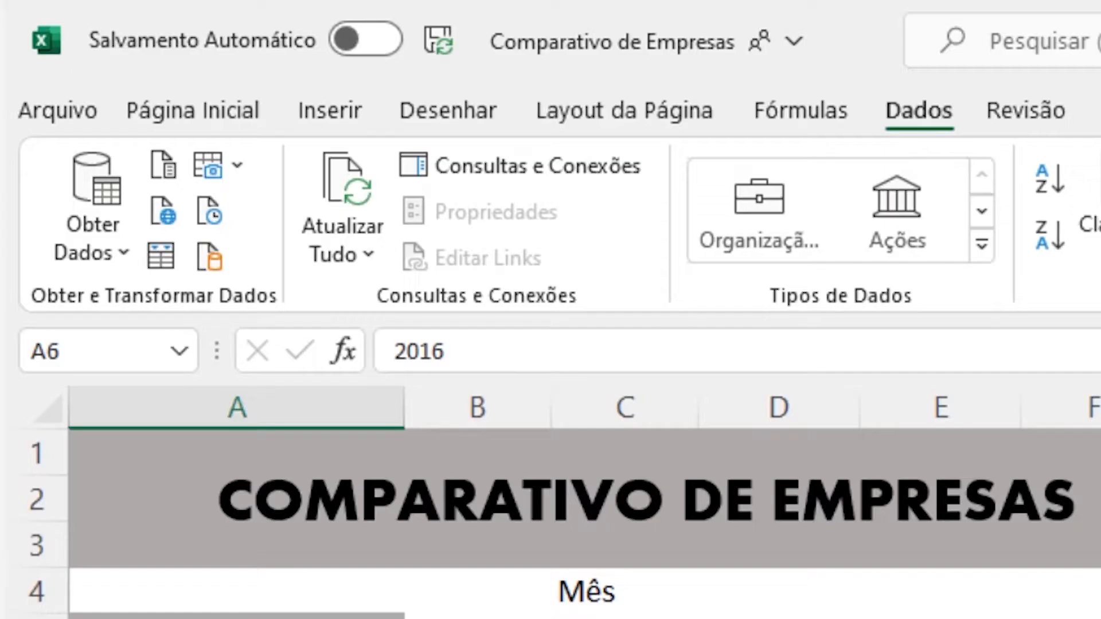
Centre the year in A6 horizontally and vertically, and select the Análise da Empresa input cell A8
{"action": "left_click", "coordinate": [241, 114]}
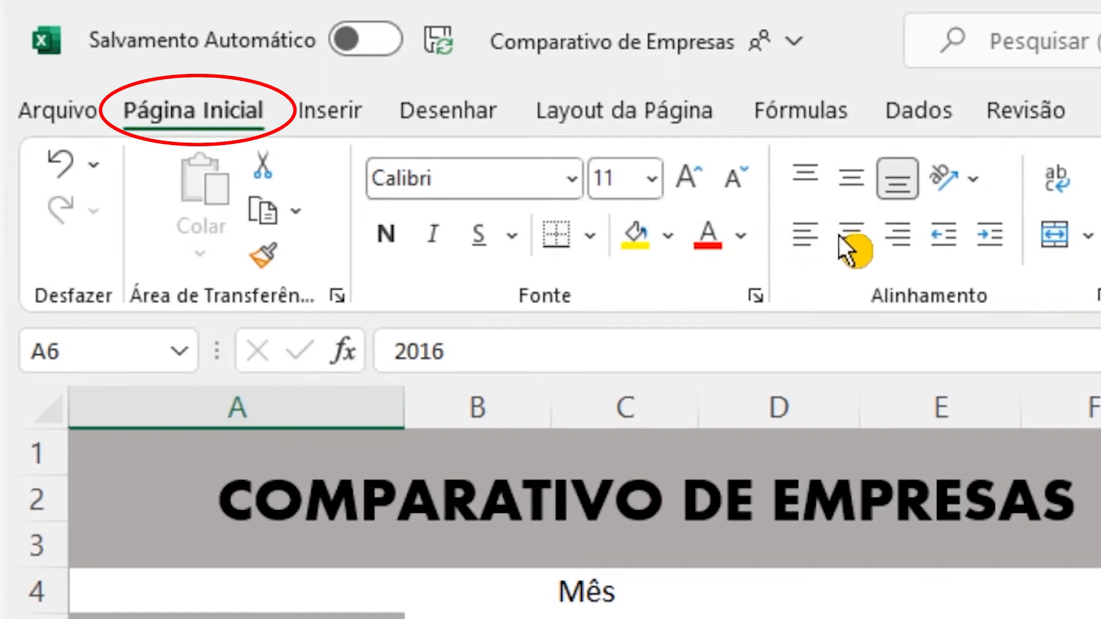
{"action": "left_click", "coordinate": [850, 183]}
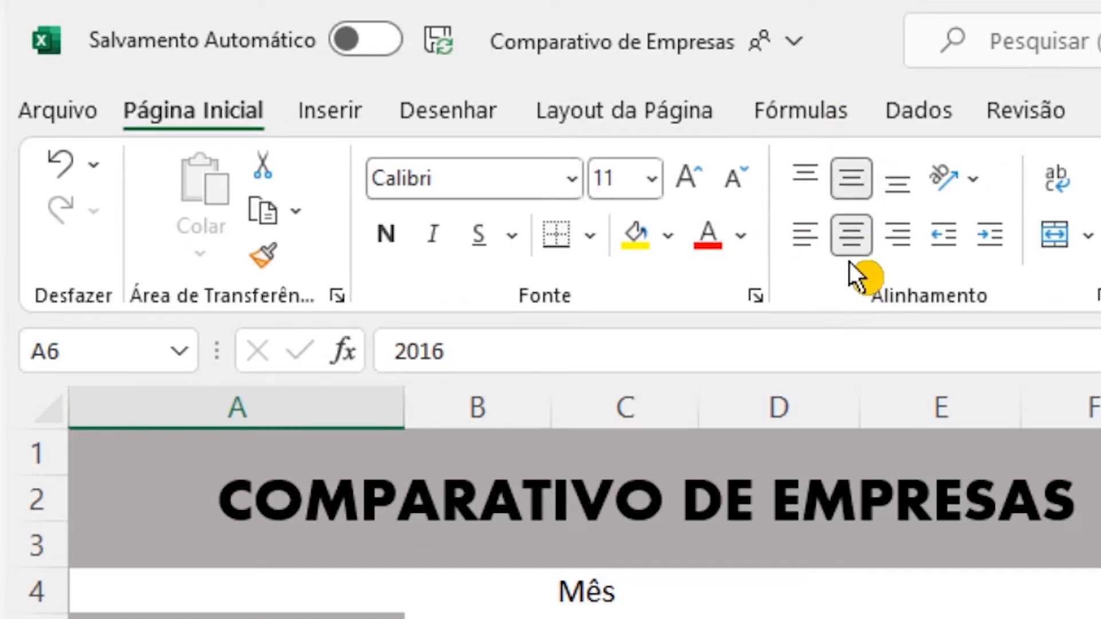
{"action": "left_click", "coordinate": [152, 355]}
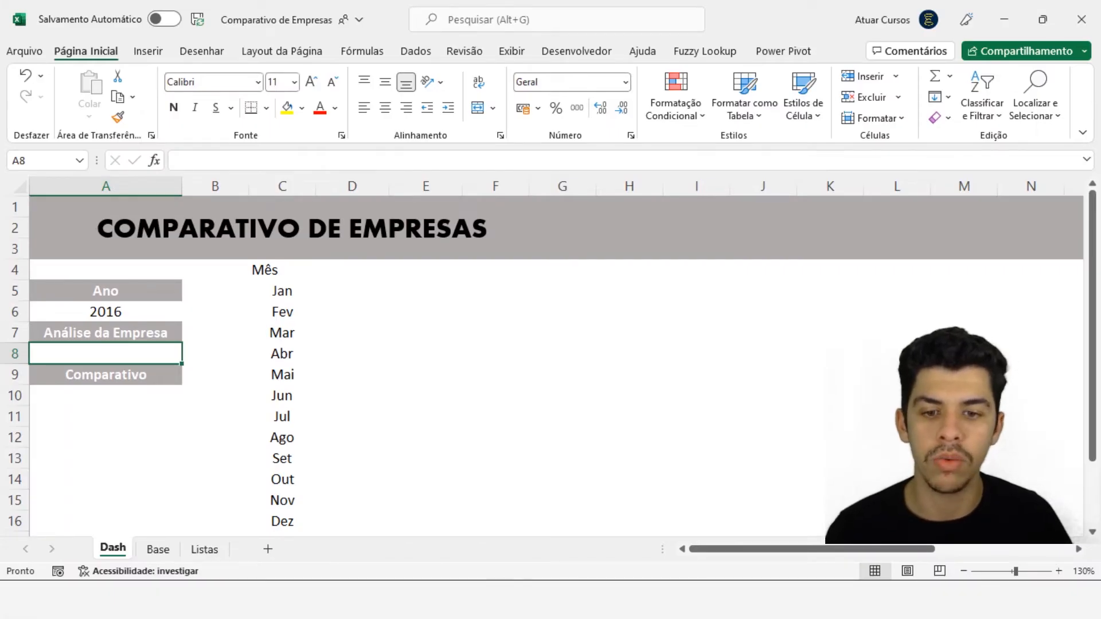
Switch to the Gabarito workbook, review its Análise da Empresa and Comparativo dropdown cells, and return to Comparativo de Empresas
{"action": "left_click", "coordinate": [518, 553]}
{"action": "left_click", "coordinate": [143, 339]}
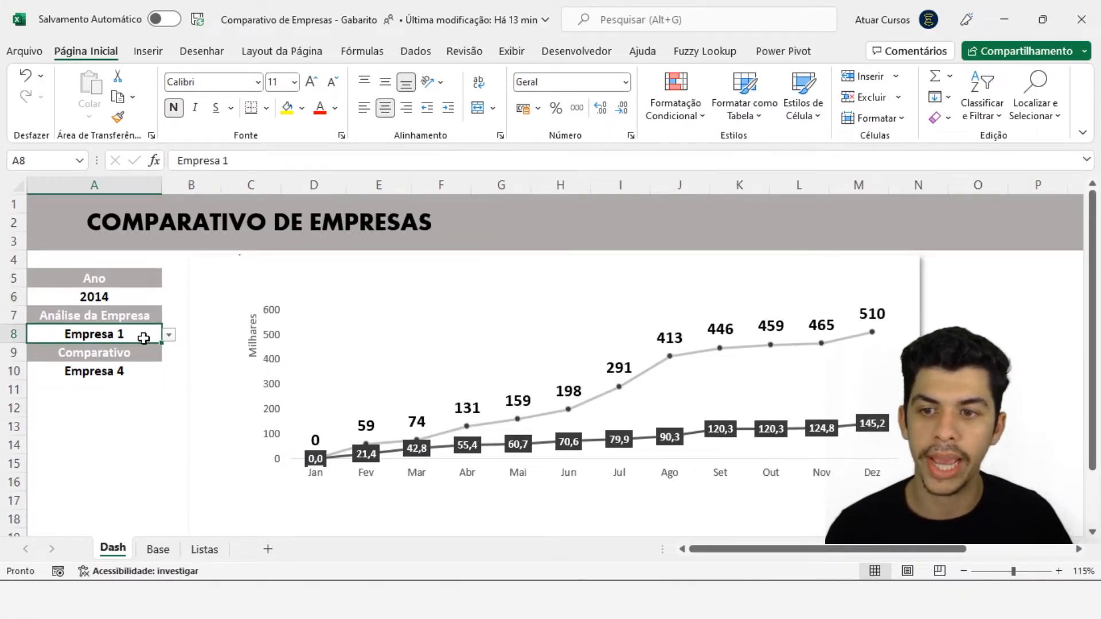
{"action": "left_click", "coordinate": [170, 337]}
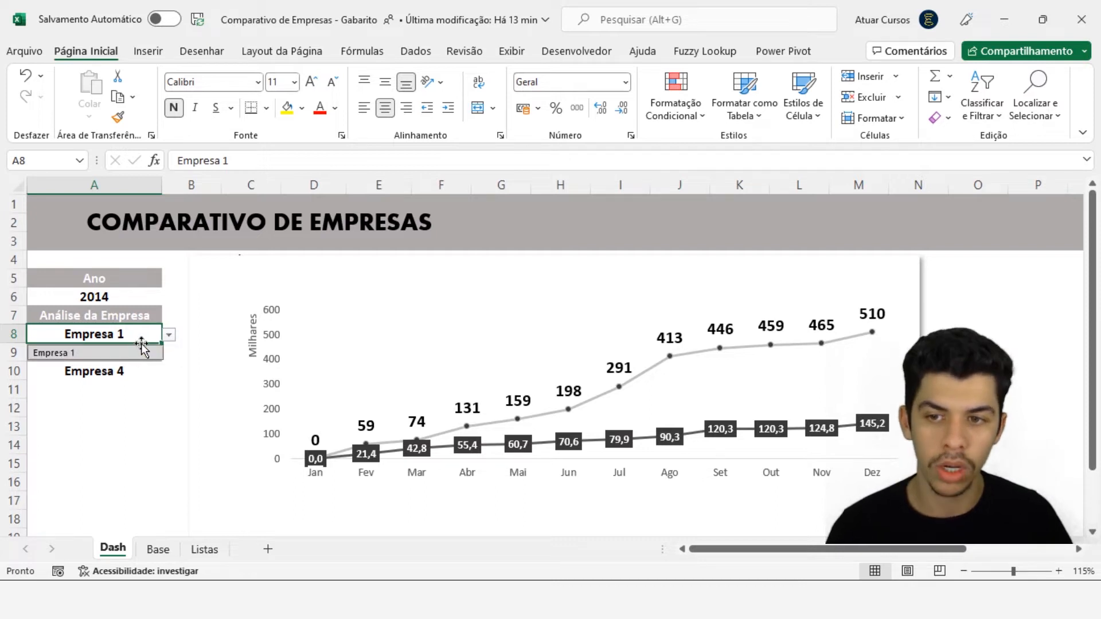
{"action": "left_click", "coordinate": [143, 355]}
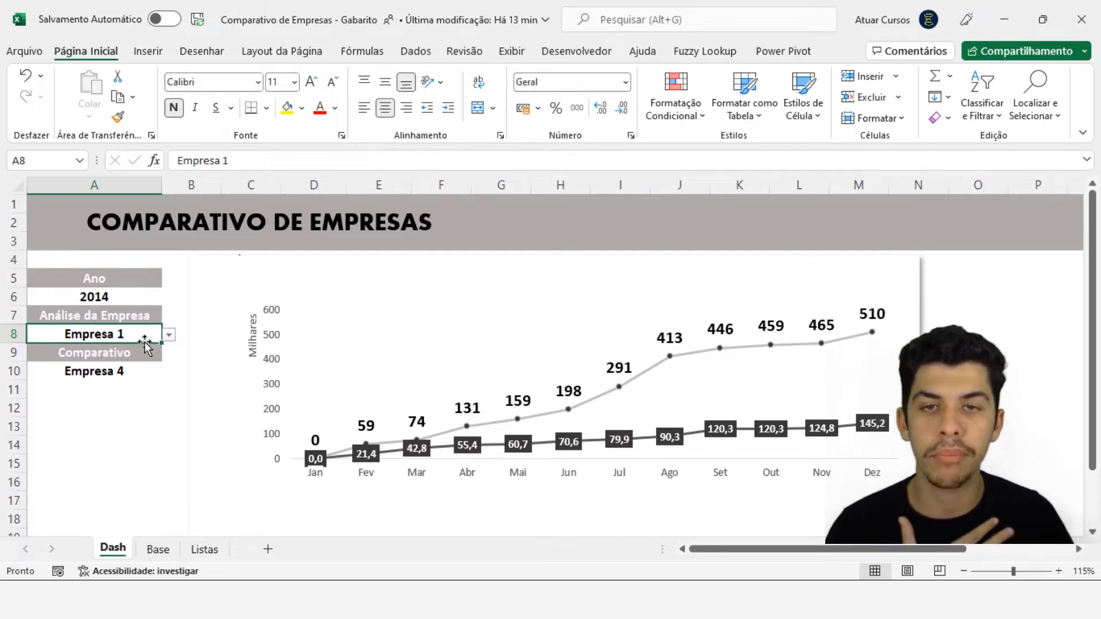
{"action": "left_click", "coordinate": [126, 371]}
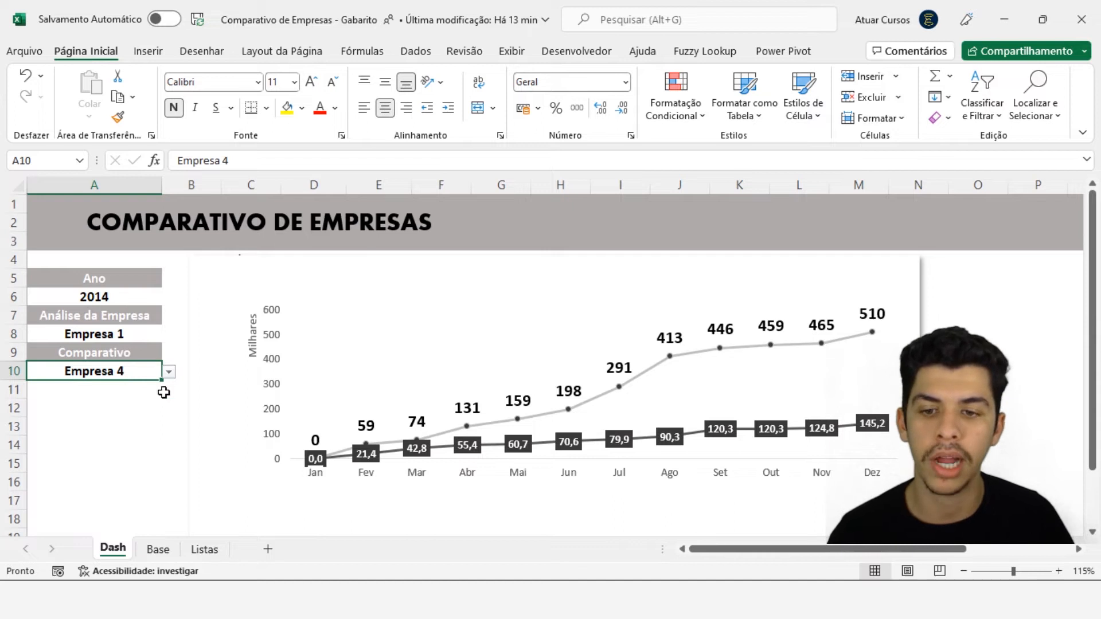
{"action": "left_click", "coordinate": [1003, 19]}
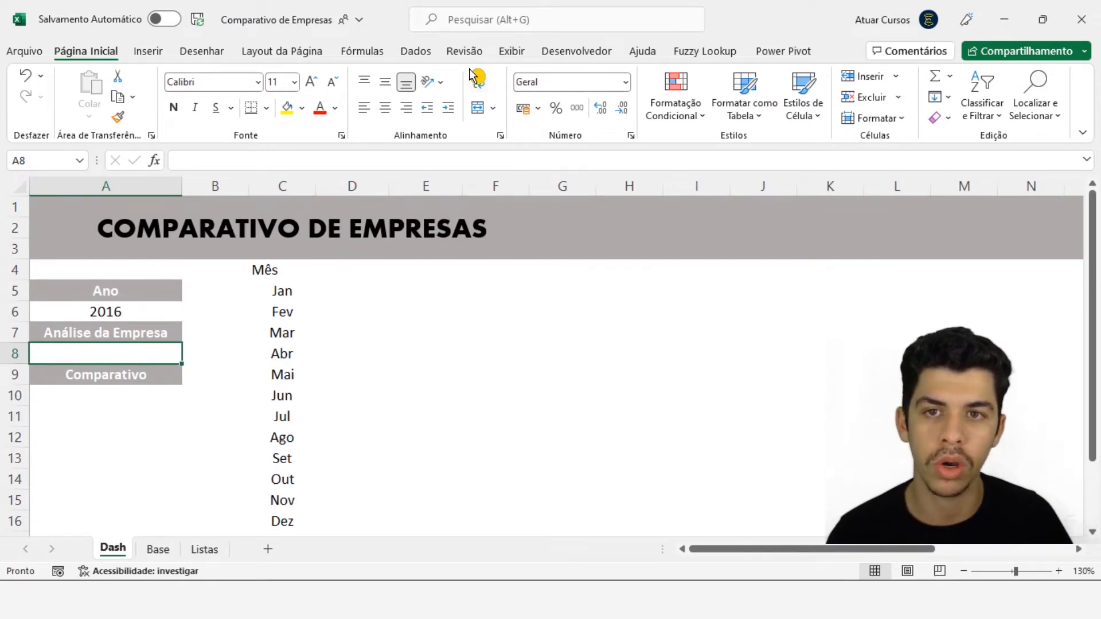
Add list validation to the Análise da Empresa cell A8 with only Empresa 1 as source, =Listas!$A$2
{"action": "left_click", "coordinate": [428, 54]}
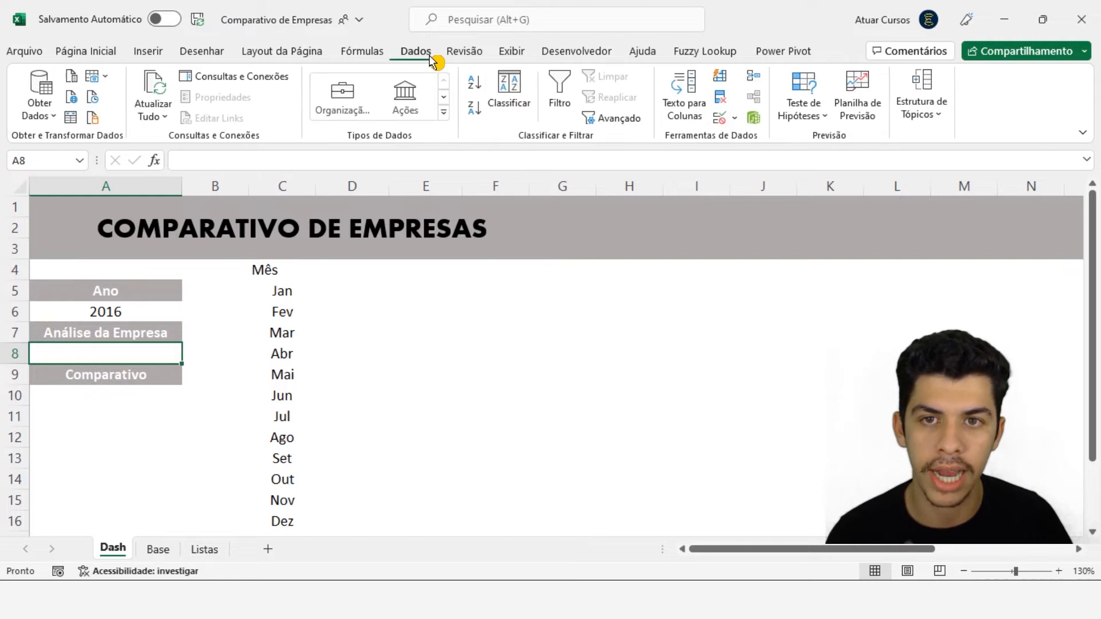
{"action": "left_click", "coordinate": [720, 120]}
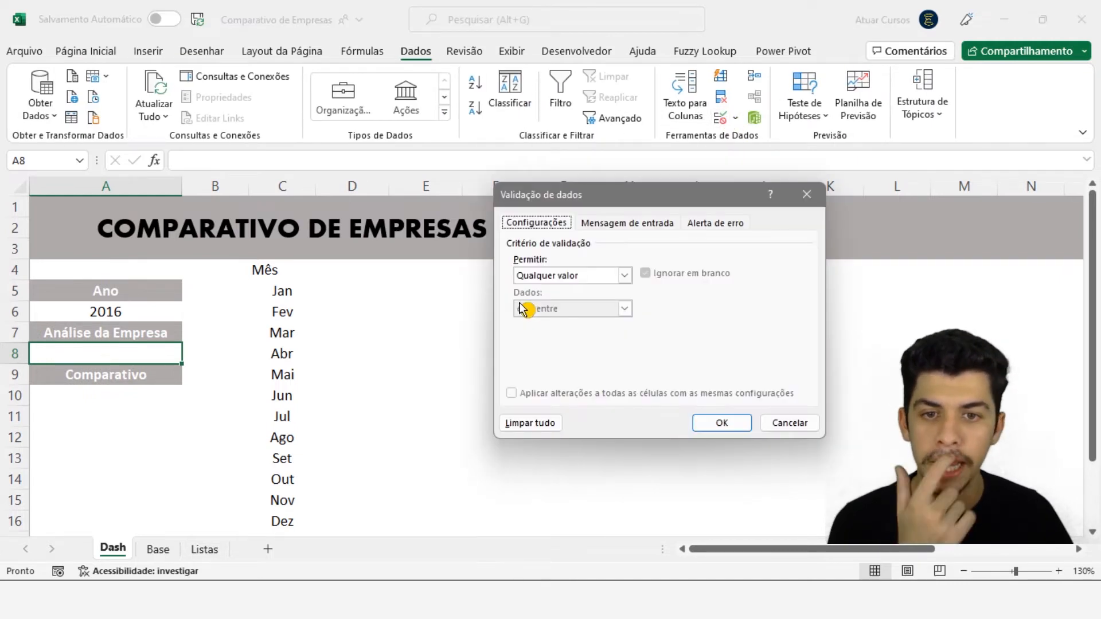
{"action": "left_click", "coordinate": [567, 275]}
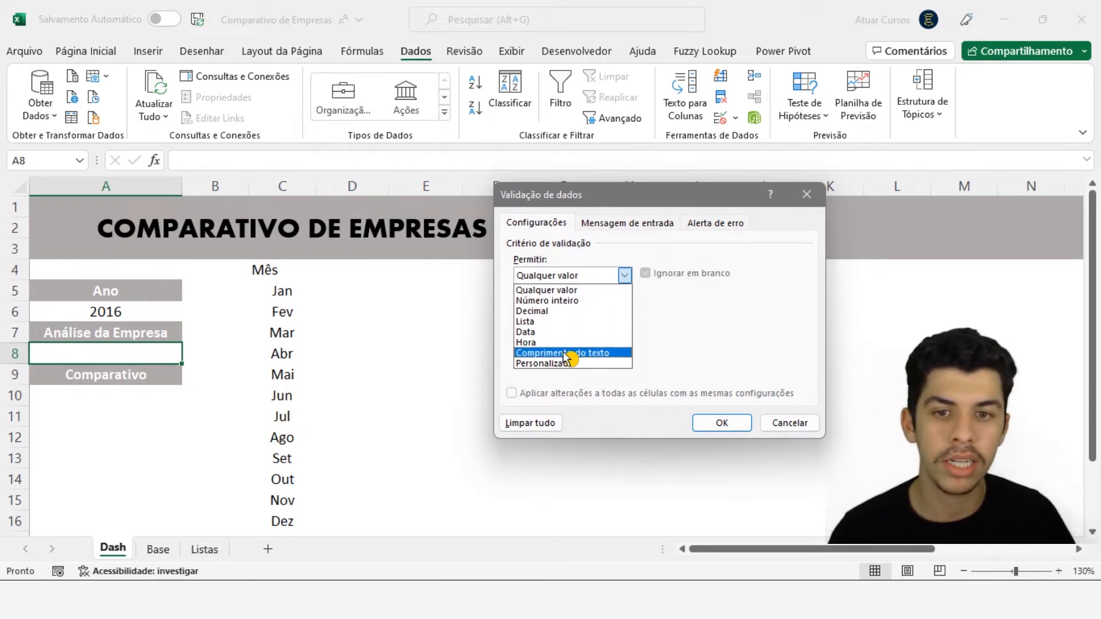
{"action": "left_click", "coordinate": [559, 325]}
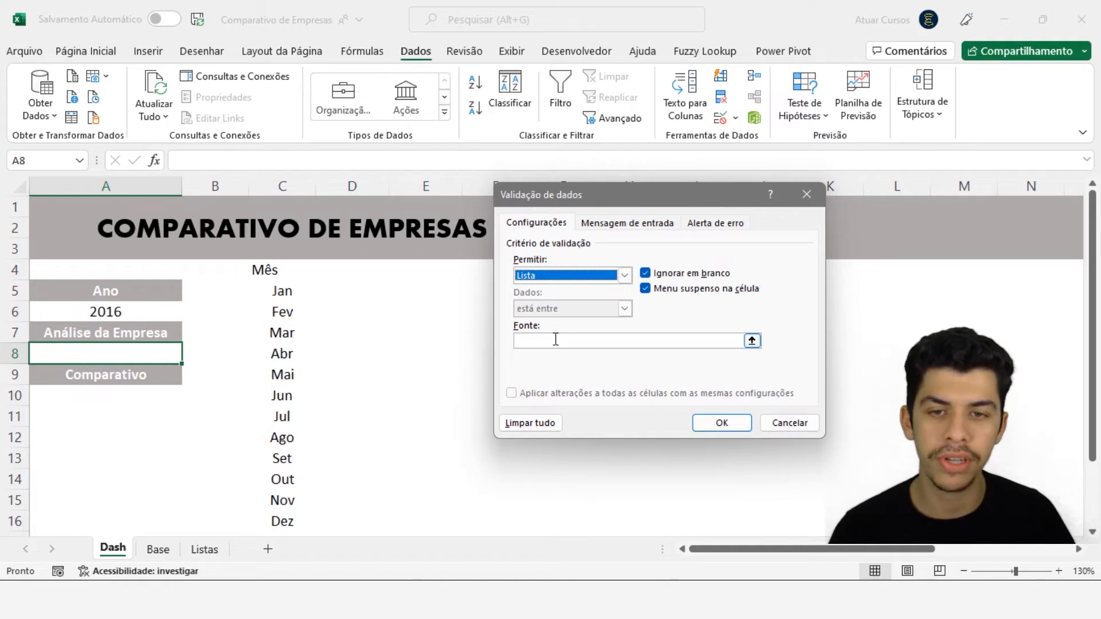
{"action": "left_click", "coordinate": [537, 342]}
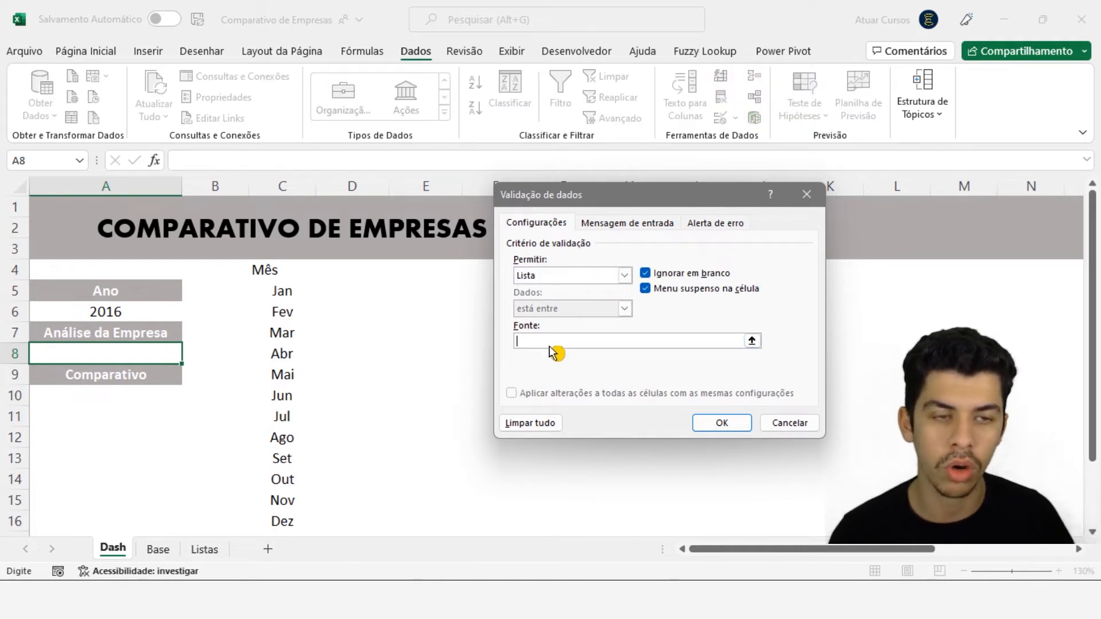
{"action": "left_click", "coordinate": [210, 549]}
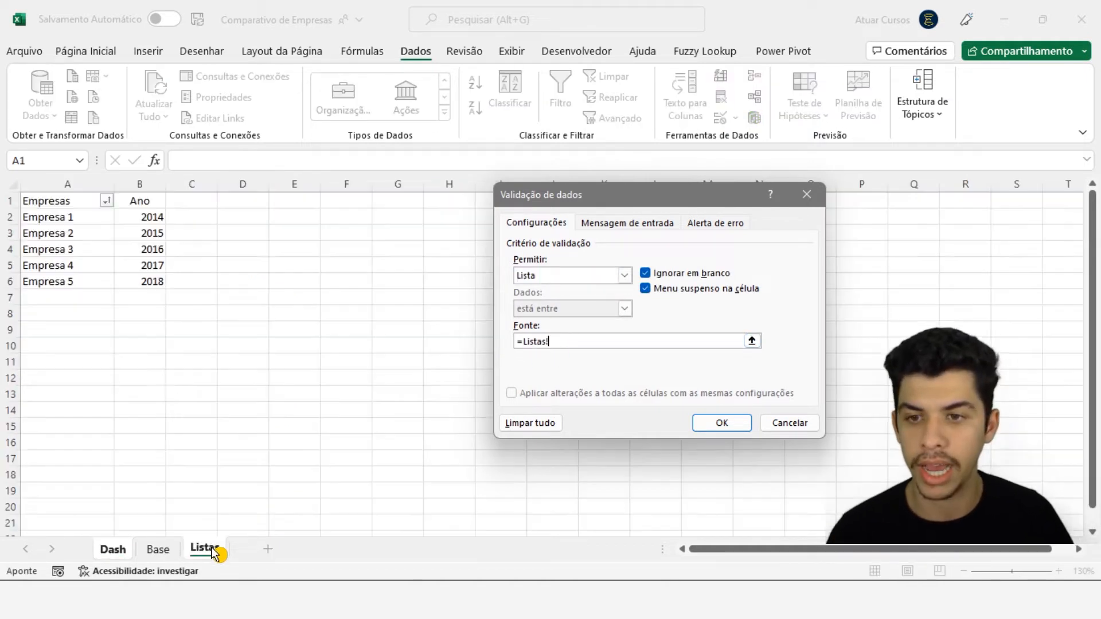
{"action": "left_click", "coordinate": [77, 220]}
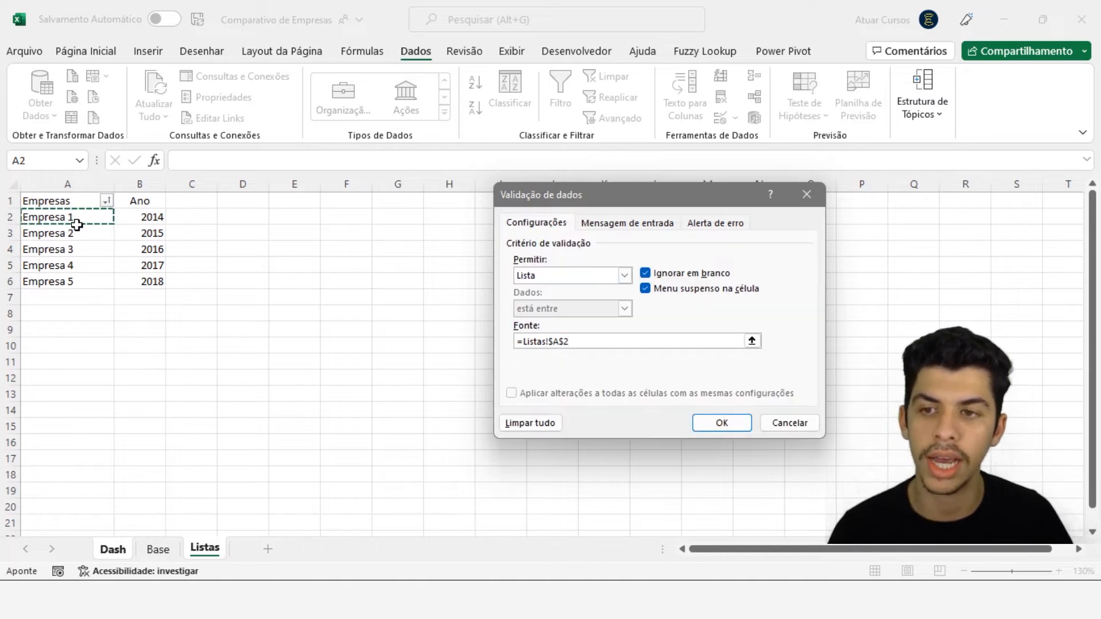
{"action": "left_click", "coordinate": [740, 425]}
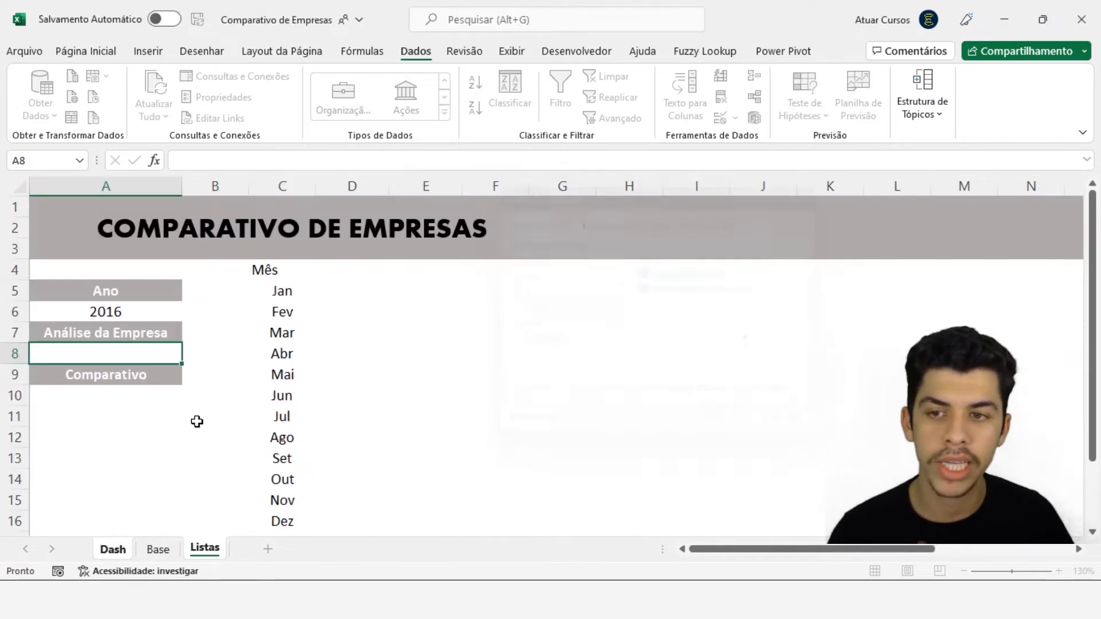
Choose Empresa 1 from the dropdown in A8 and centre it horizontally
{"action": "left_click", "coordinate": [190, 357]}
{"action": "left_click", "coordinate": [122, 374]}
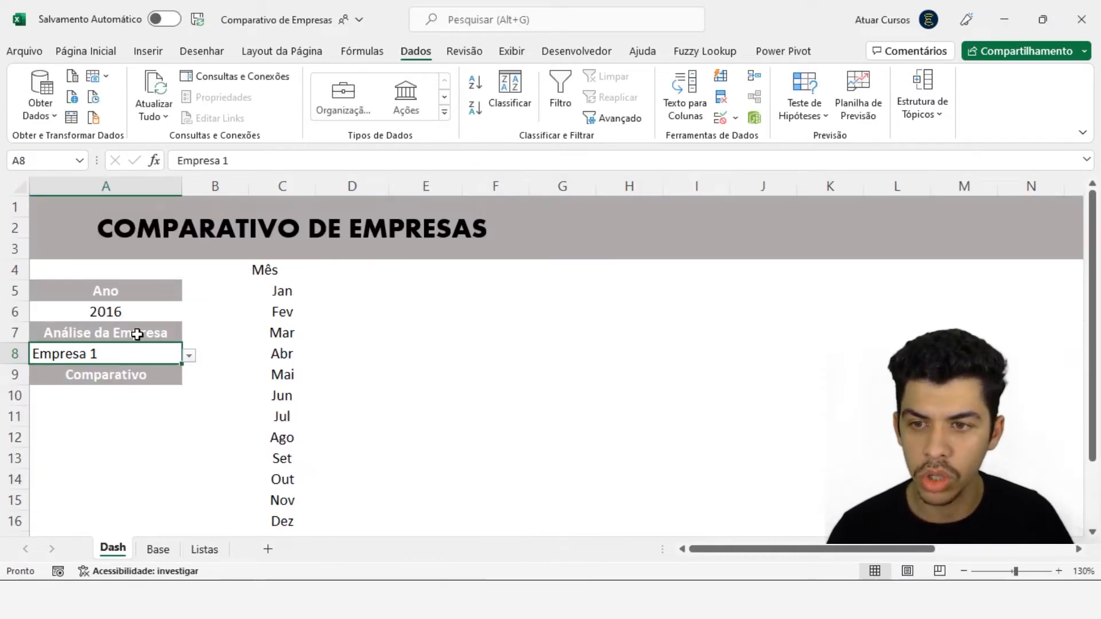
{"action": "left_click", "coordinate": [109, 50]}
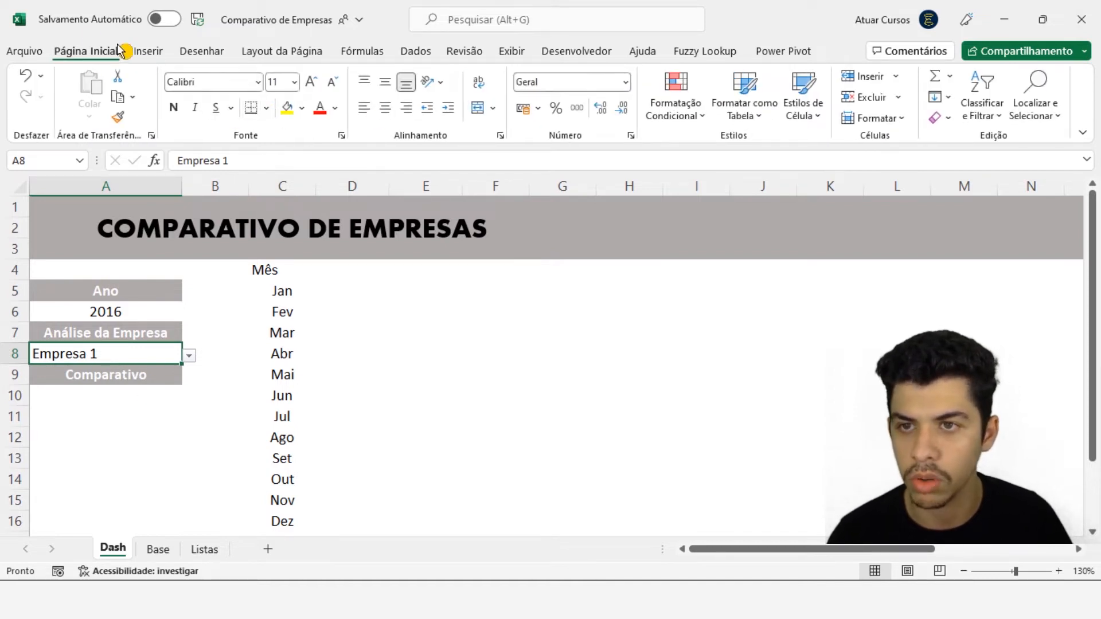
{"action": "left_click", "coordinate": [386, 109]}
Open data validation for the Comparativo cell A10 and allow only values from a list (Lista)
{"action": "left_click", "coordinate": [142, 392]}
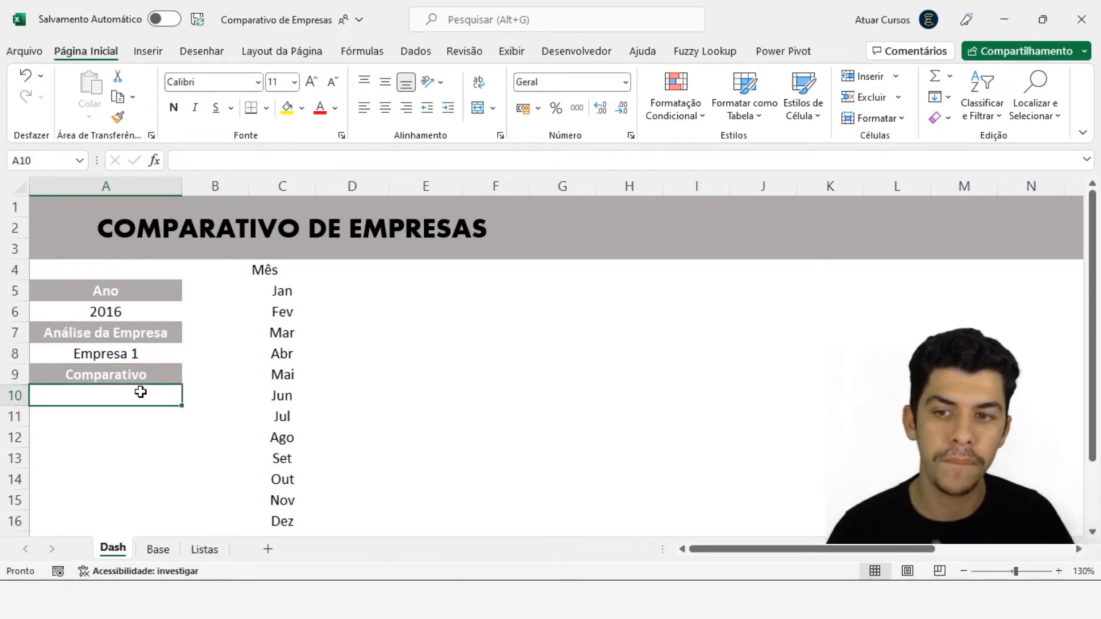
{"action": "left_click", "coordinate": [130, 361]}
{"action": "left_click", "coordinate": [127, 396]}
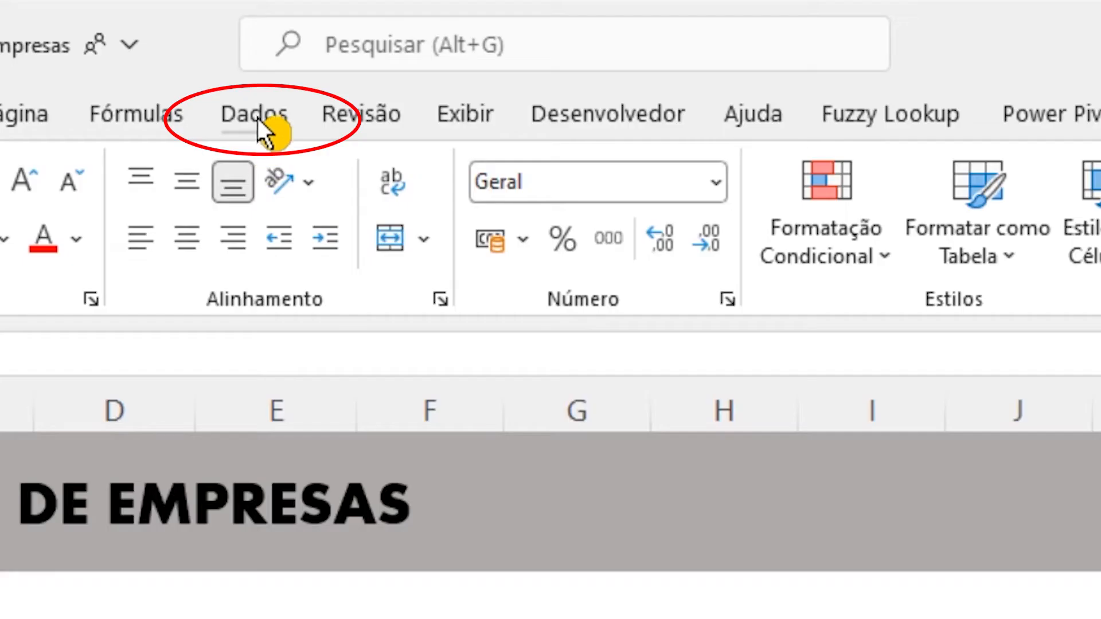
{"action": "left_click", "coordinate": [417, 52]}
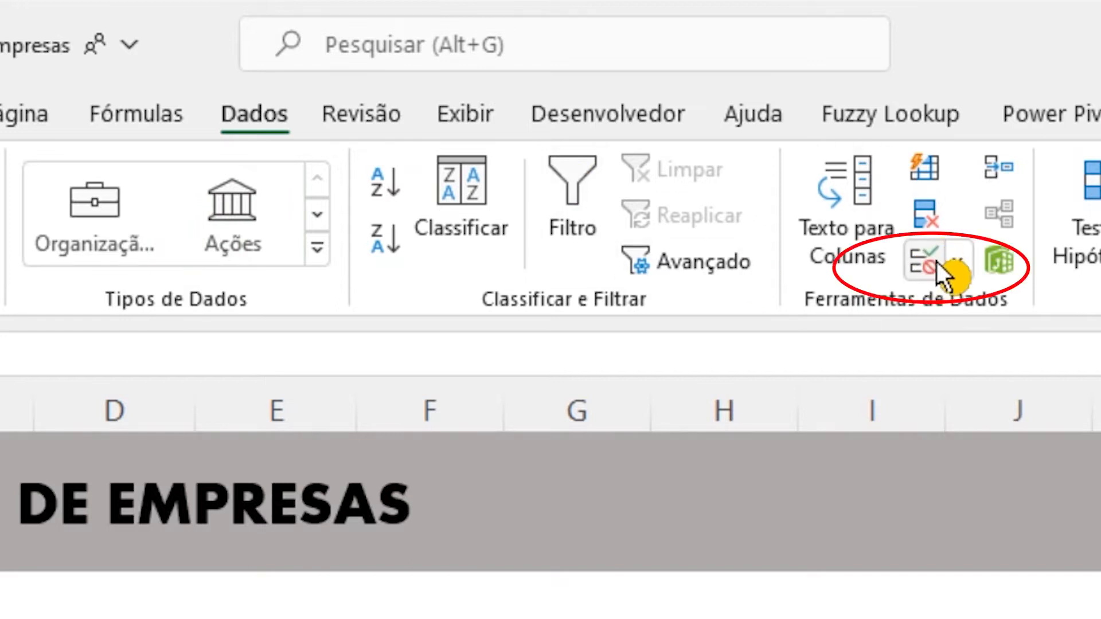
{"action": "left_click", "coordinate": [937, 262]}
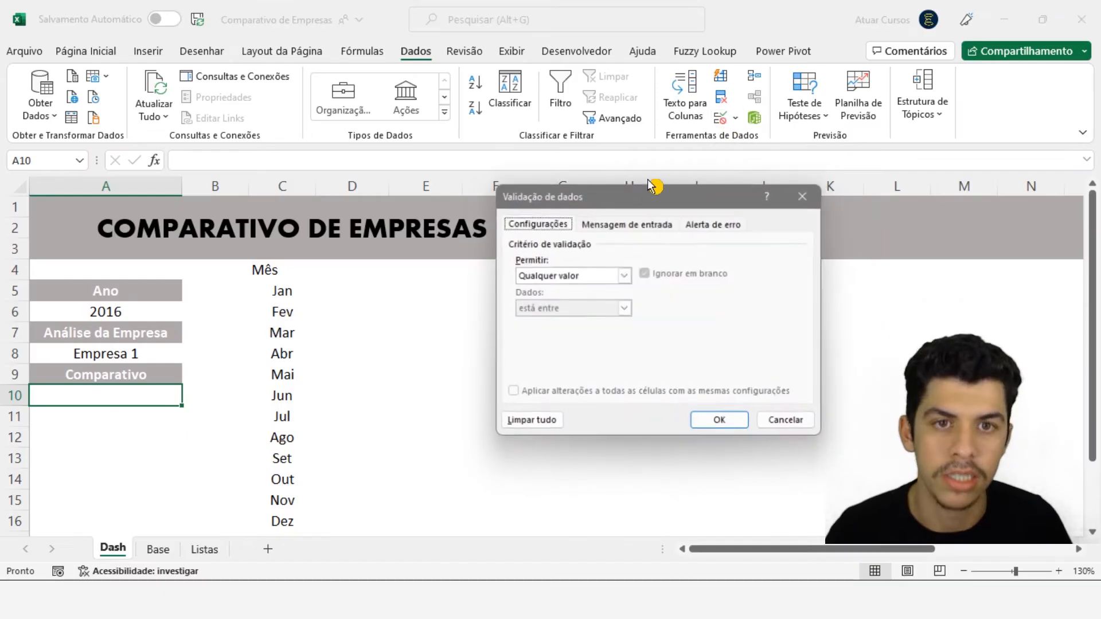
{"action": "left_click", "coordinate": [563, 280]}
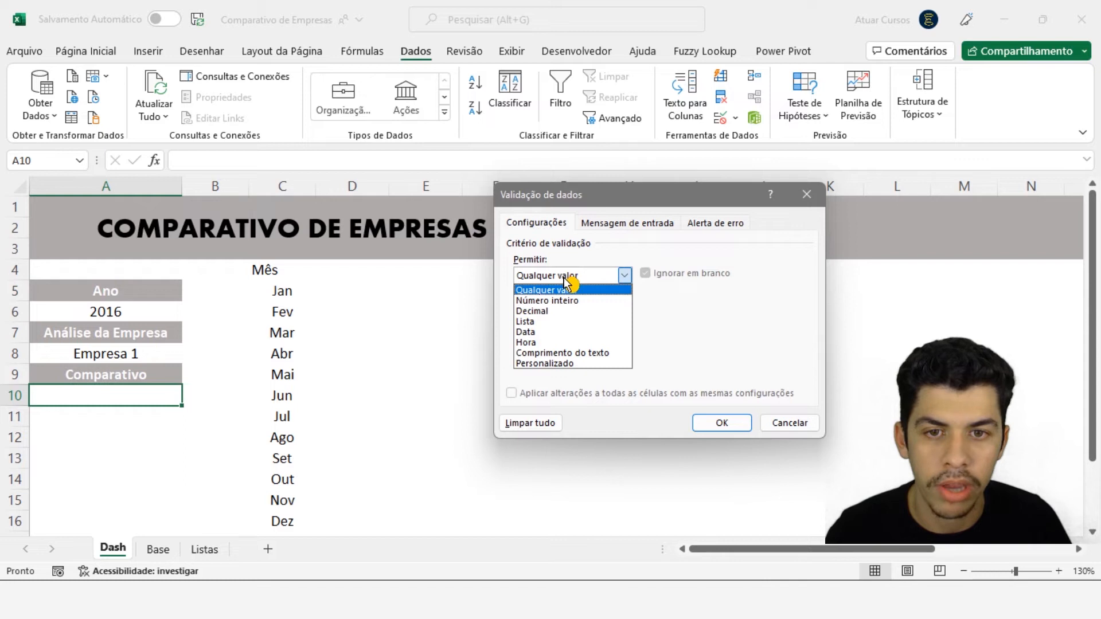
{"action": "left_click", "coordinate": [559, 323]}
{"action": "left_click", "coordinate": [544, 340]}
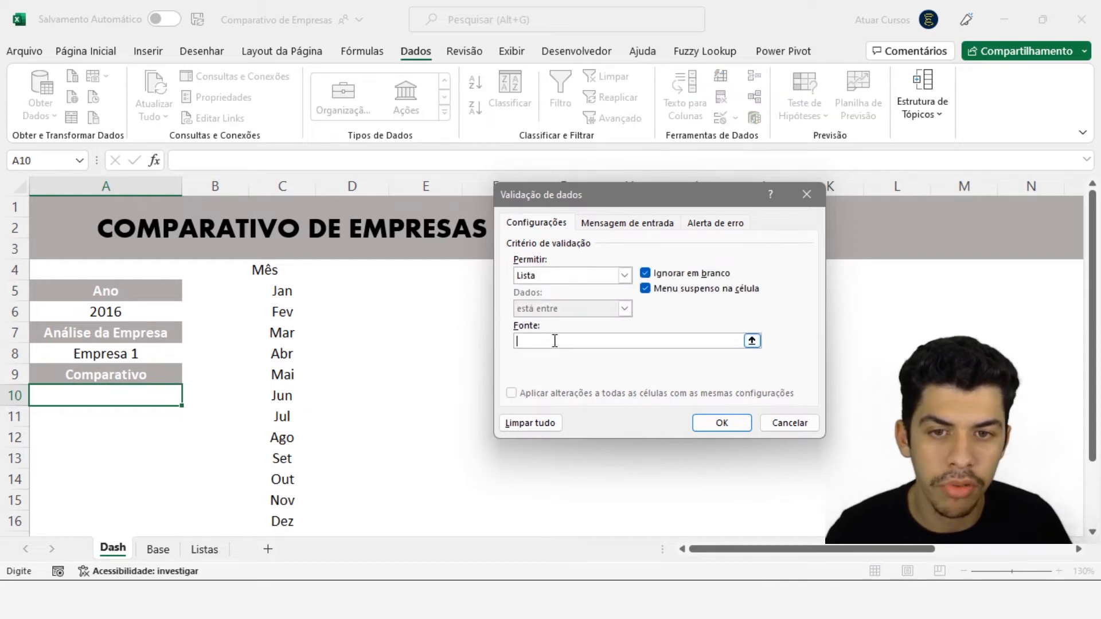
Set the validation source to the companies in =Listas!$A$3:$A$6 and apply it to the Comparativo cell
{"action": "left_click", "coordinate": [218, 552]}
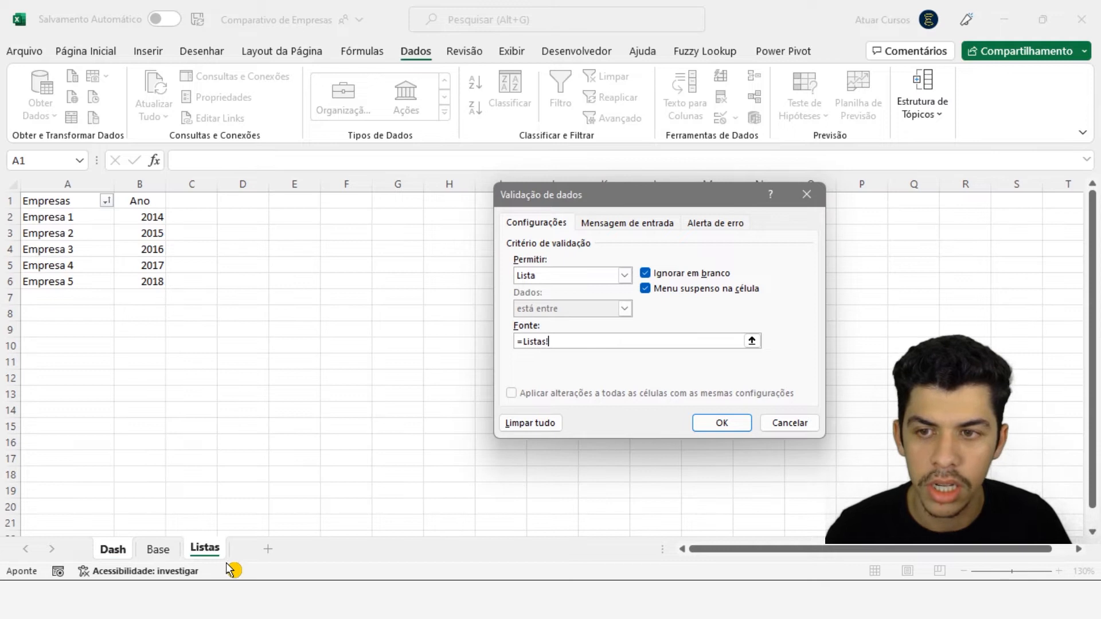
{"action": "left_click_drag", "start_coordinate": [55, 234], "coordinate": [50, 281]}
{"action": "left_click", "coordinate": [68, 232]}
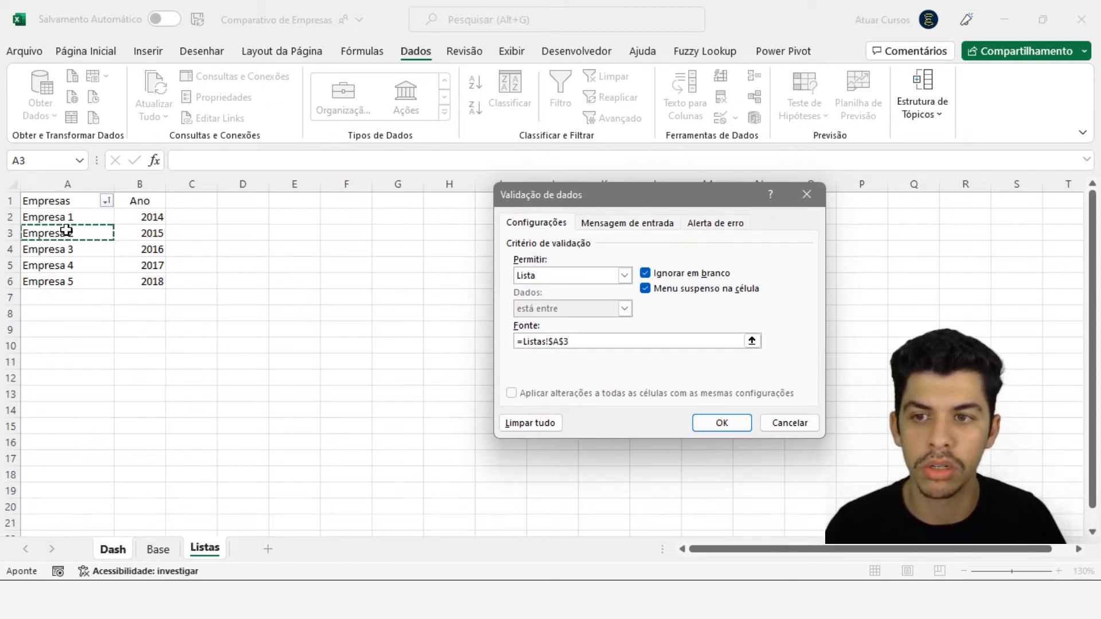
{"action": "left_click_drag", "start_coordinate": [67, 231], "coordinate": [62, 249]}
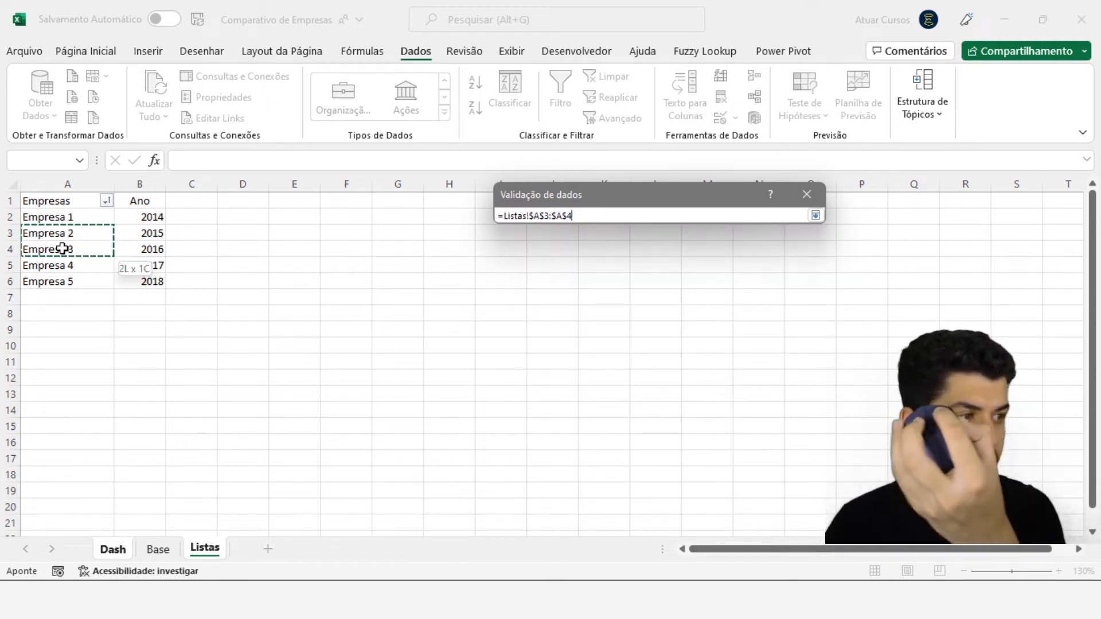
{"action": "left_click_drag", "start_coordinate": [62, 248], "coordinate": [62, 249]}
{"action": "left_click", "coordinate": [62, 249]}
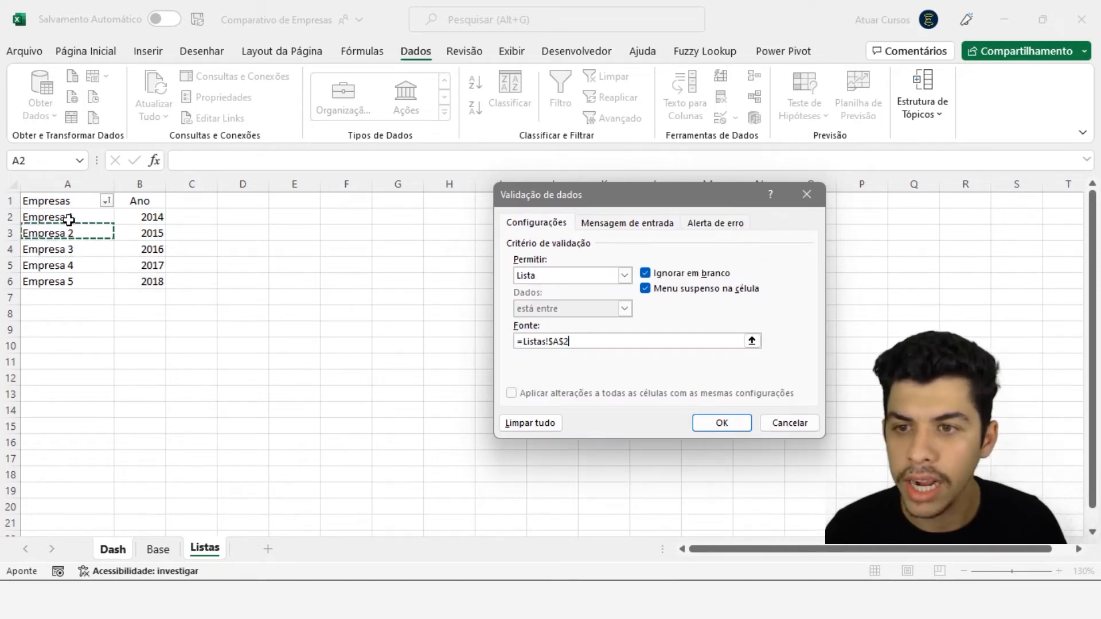
{"action": "left_click_drag", "start_coordinate": [68, 220], "coordinate": [57, 240]}
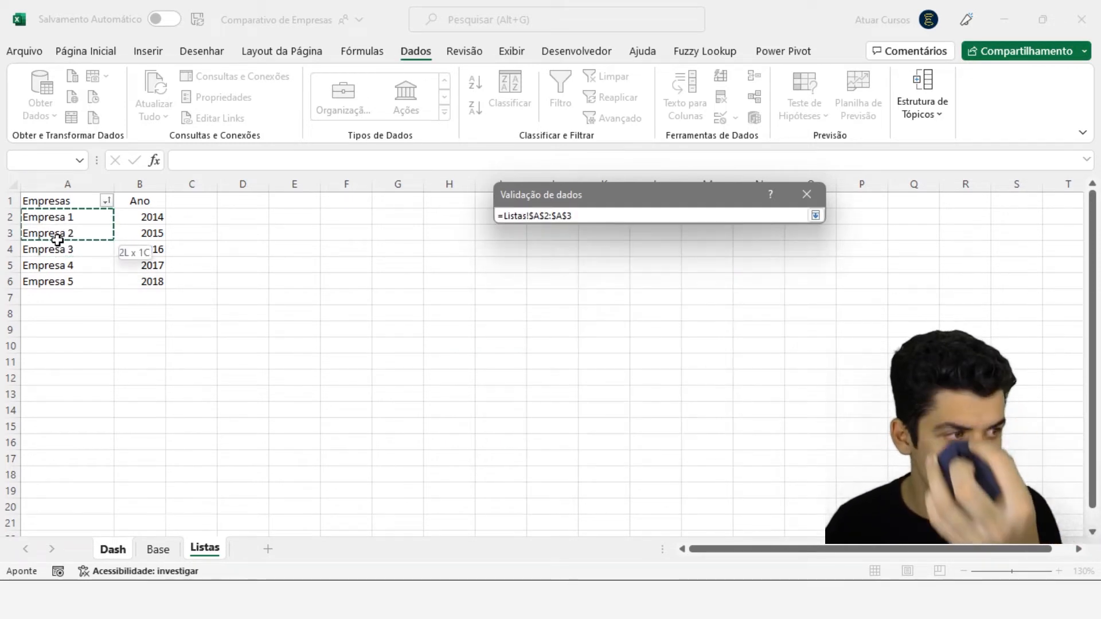
{"action": "left_click_drag", "start_coordinate": [58, 240], "coordinate": [61, 281]}
{"action": "left_click", "coordinate": [61, 233]}
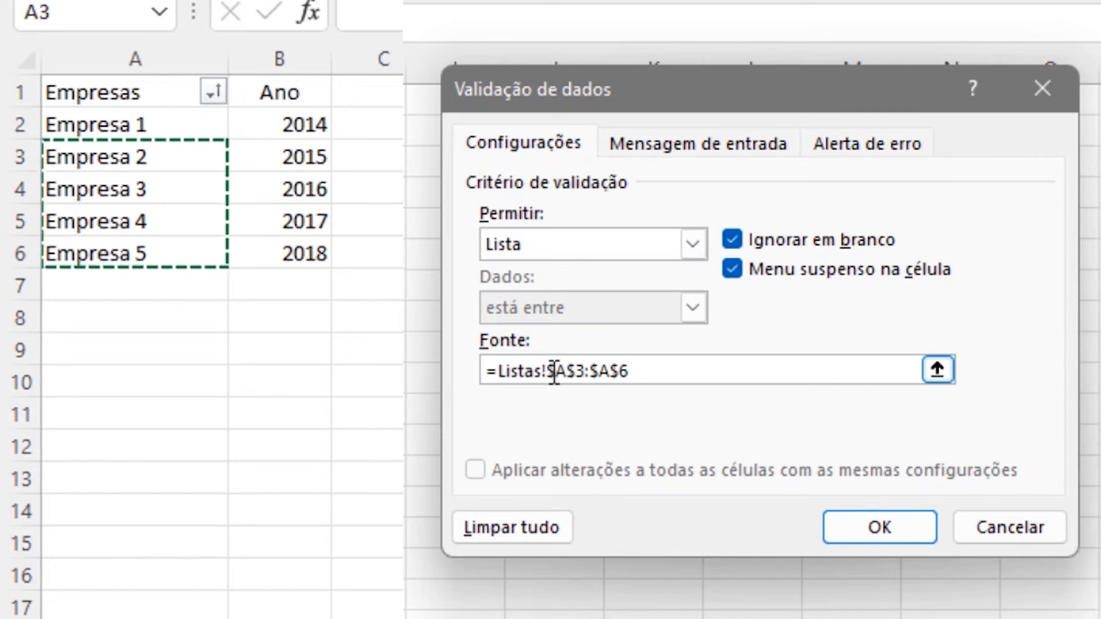
{"action": "mouse_move", "coordinate": [546, 370]}
{"action": "left_mouse_down"}
{"action": "mouse_move", "coordinate": [497, 371]}
{"action": "mouse_move", "coordinate": [628, 371]}
{"action": "mouse_move", "coordinate": [538, 378]}
{"action": "left_mouse_up"}
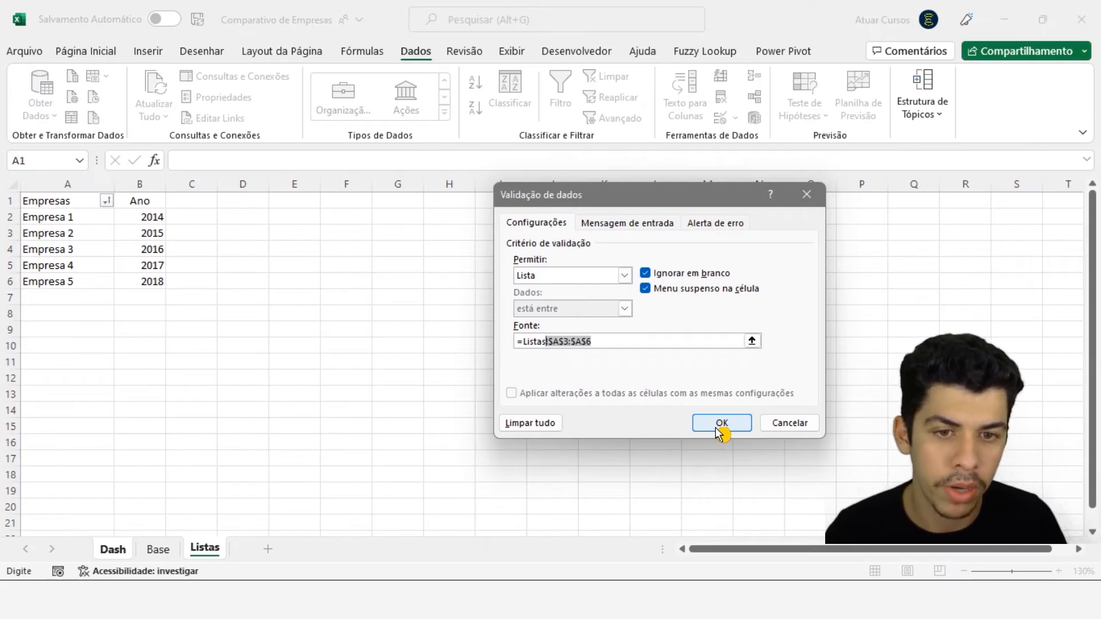
{"action": "left_click", "coordinate": [865, 530]}
Pick Empresa 2 in the Comparativo dropdown in A10, centre the cell horizontally, and change the selection to Empresa 3
{"action": "left_click", "coordinate": [190, 397]}
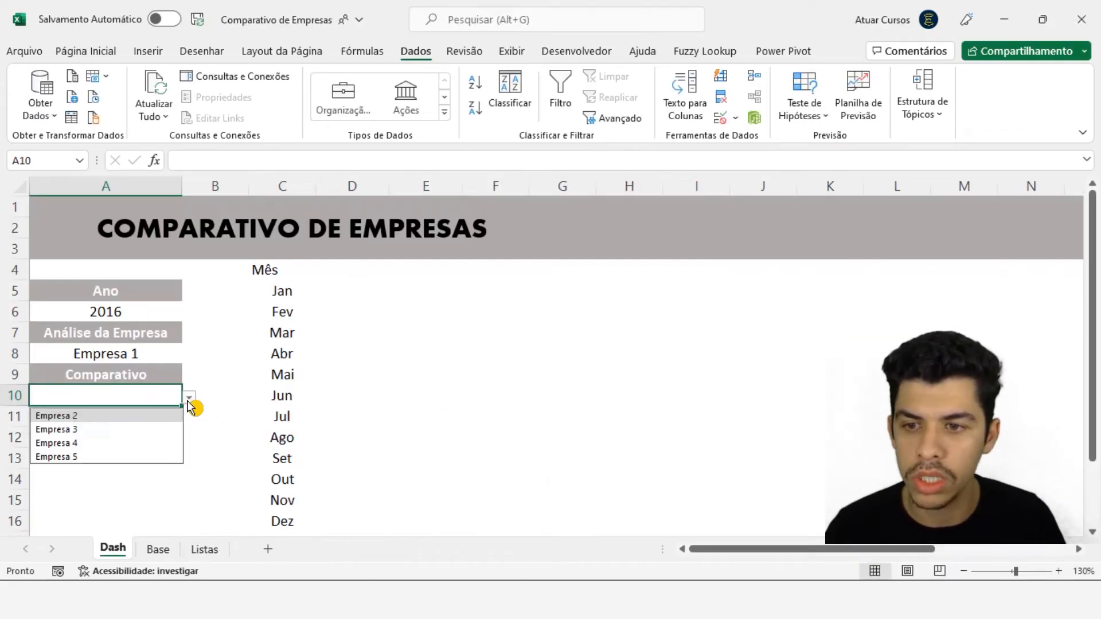
{"action": "left_click", "coordinate": [143, 428]}
{"action": "left_click", "coordinate": [115, 52]}
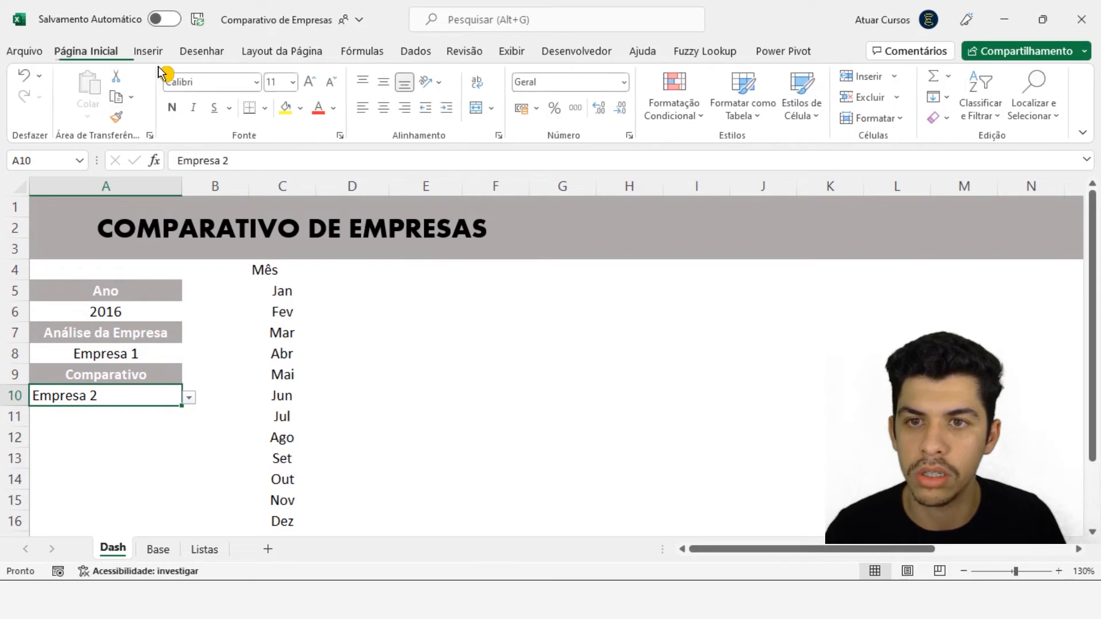
{"action": "left_click", "coordinate": [384, 108]}
{"action": "left_click", "coordinate": [189, 397]}
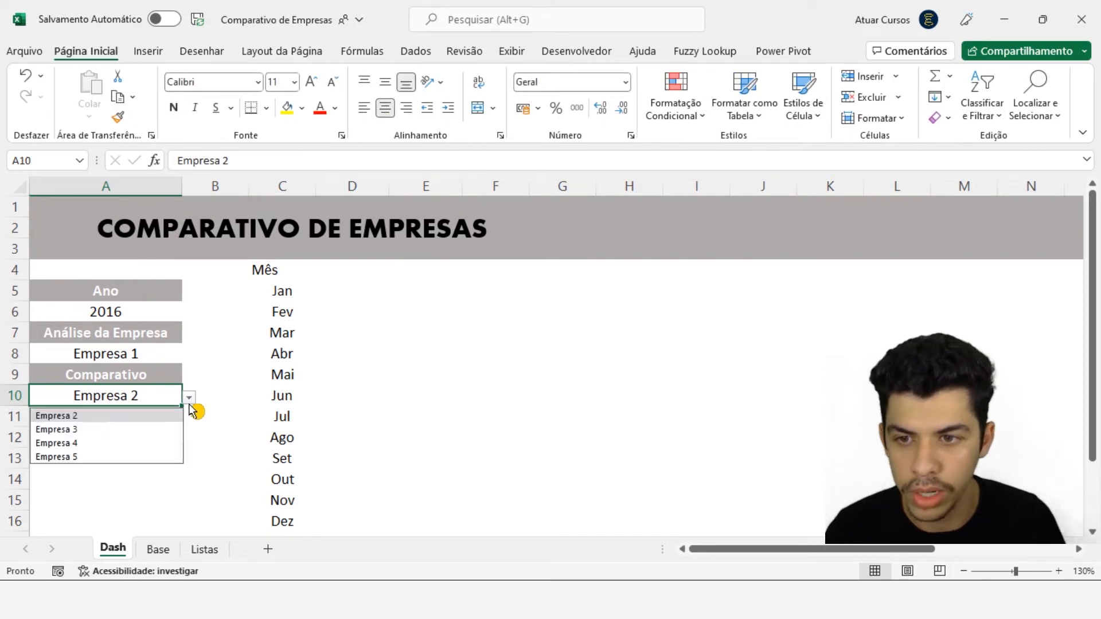
{"action": "left_click", "coordinate": [155, 429]}
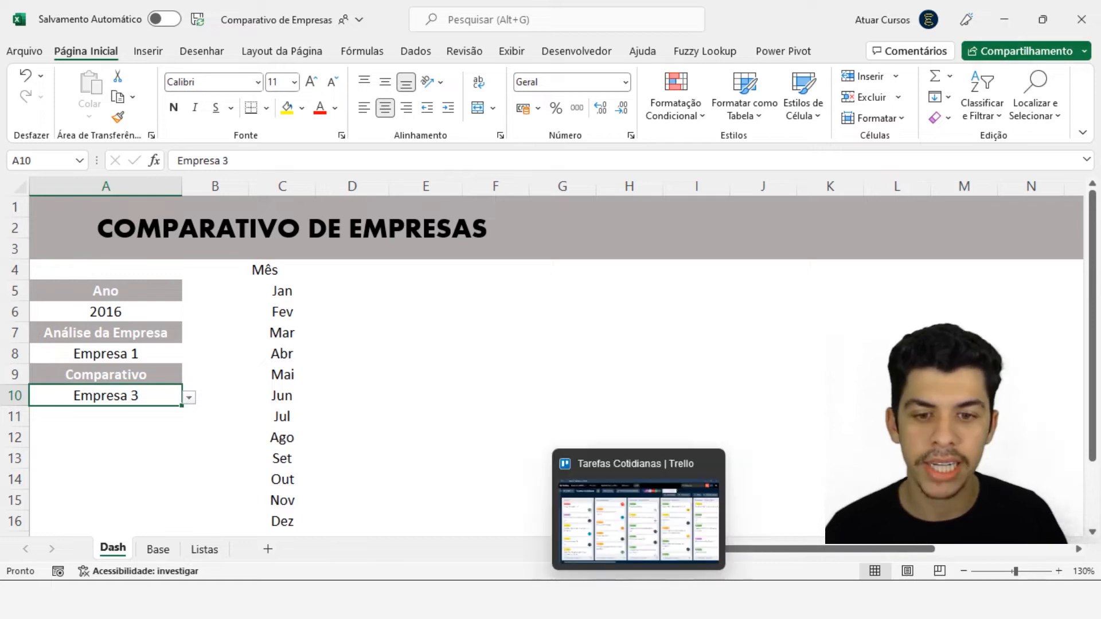
Switch to the Gabarito workbook, set Comparativo to Empresa 2, and move the line chart aside to uncover the monthly data table
{"action": "mouse_move", "coordinate": [460, 596]}
{"action": "left_click", "coordinate": [513, 519]}
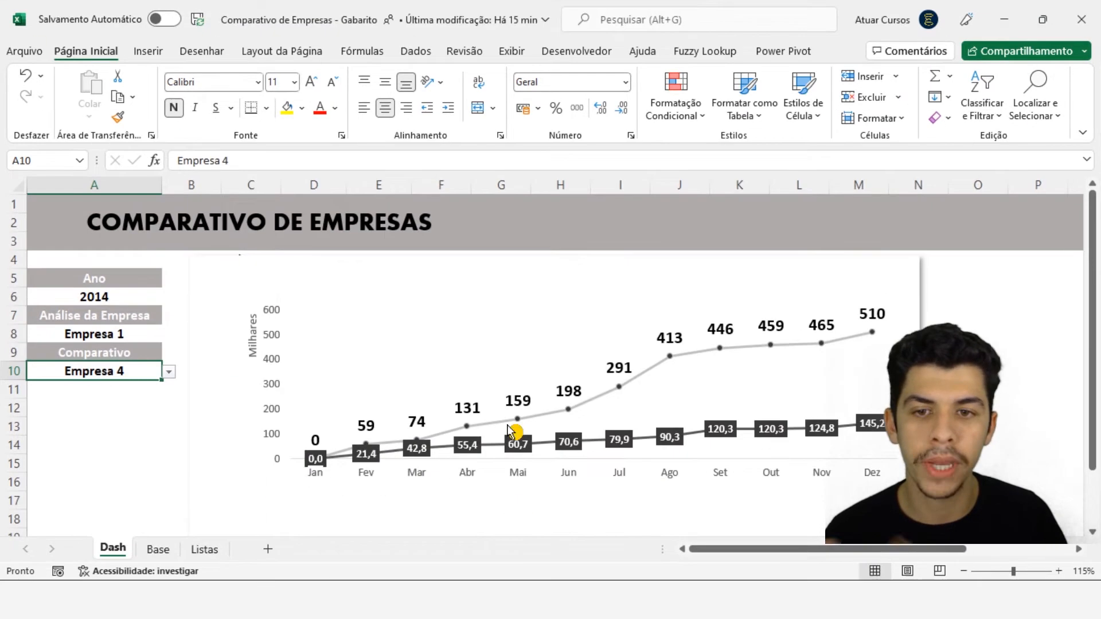
{"action": "left_click", "coordinate": [168, 372]}
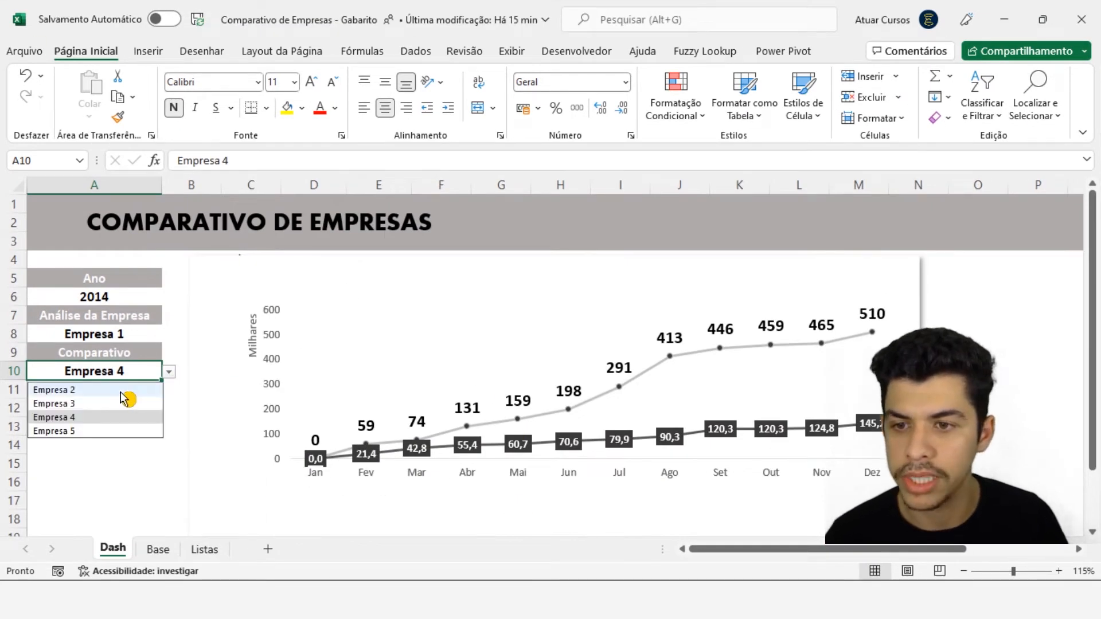
{"action": "left_click", "coordinate": [113, 391]}
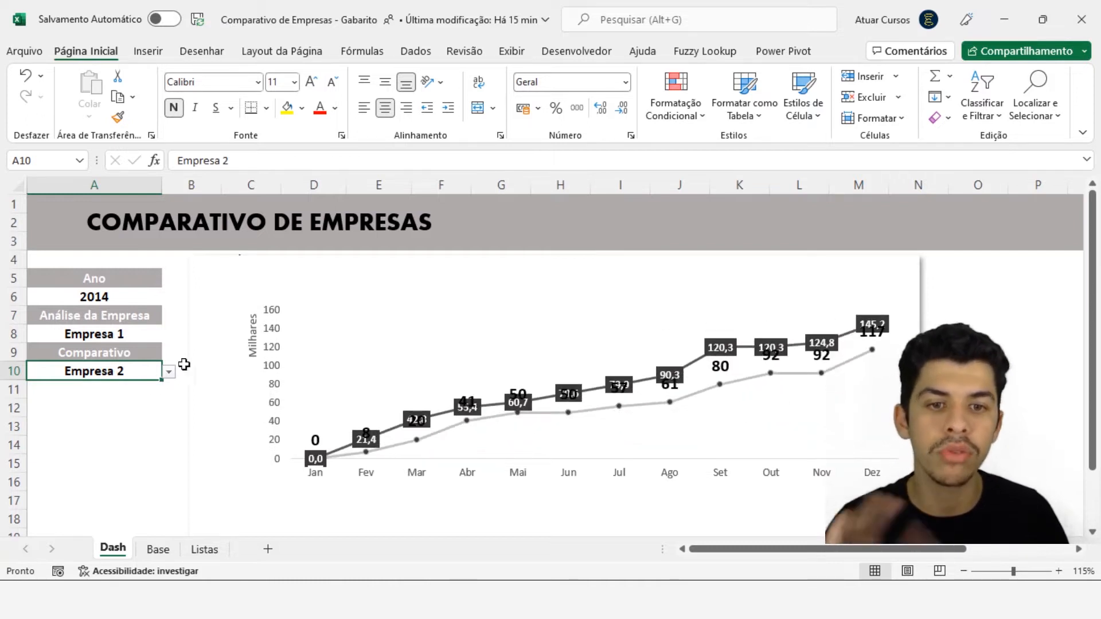
{"action": "left_click_drag", "start_coordinate": [358, 294], "coordinate": [623, 252]}
Examine the formulas in the Gabarito support table, including D5 and the comparison company header E4, and its Mês column
{"action": "left_click", "coordinate": [440, 278]}
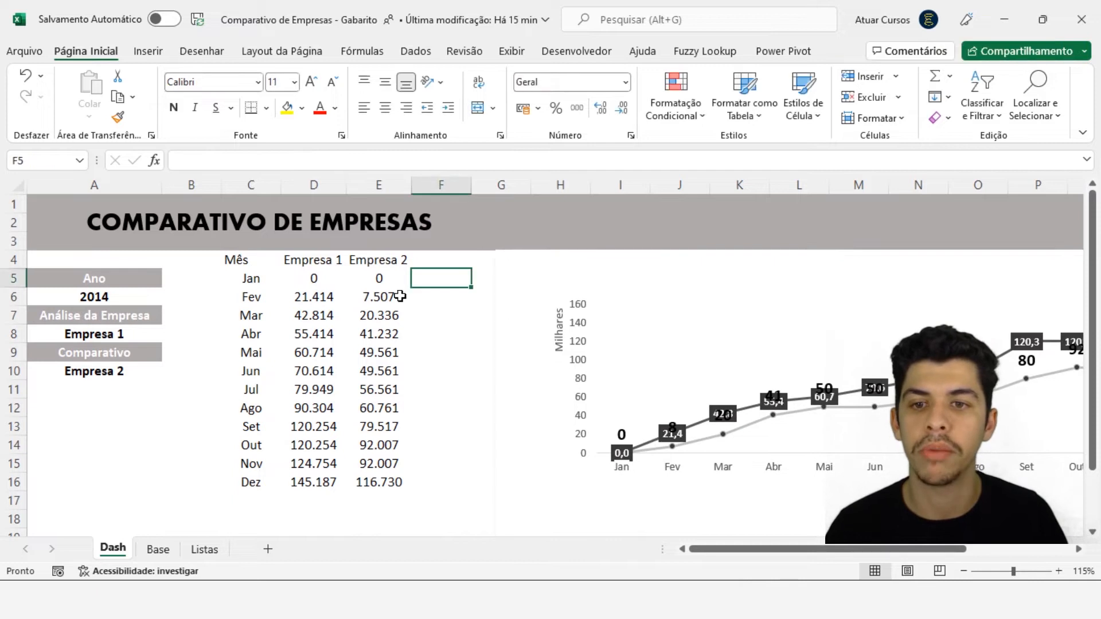
{"action": "left_click", "coordinate": [315, 274]}
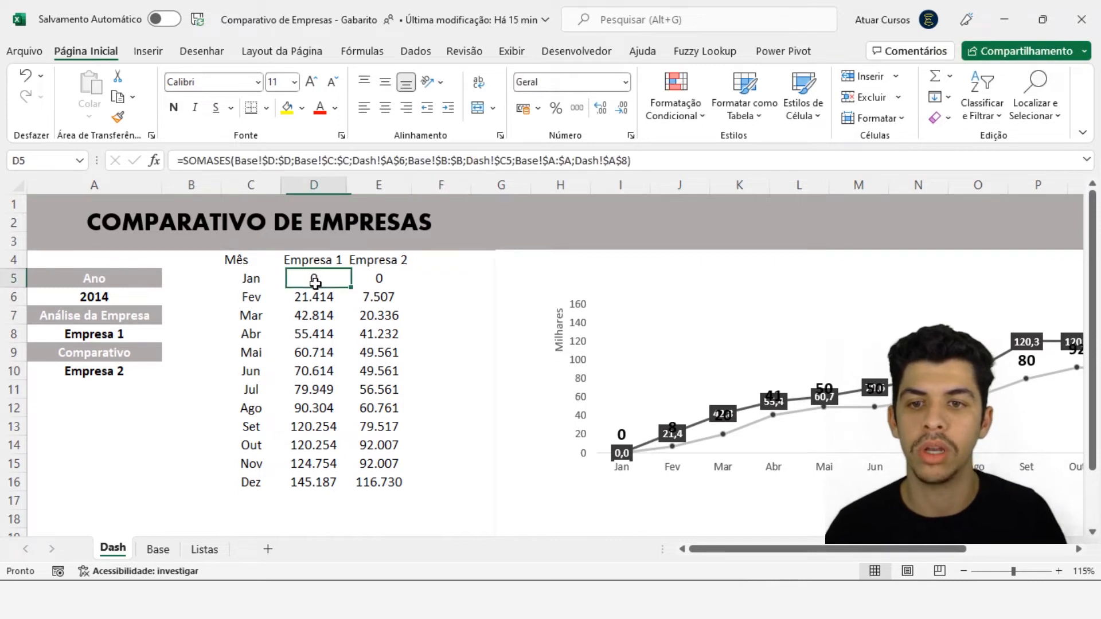
{"action": "left_click", "coordinate": [390, 264]}
{"action": "double_click", "coordinate": [390, 273]}
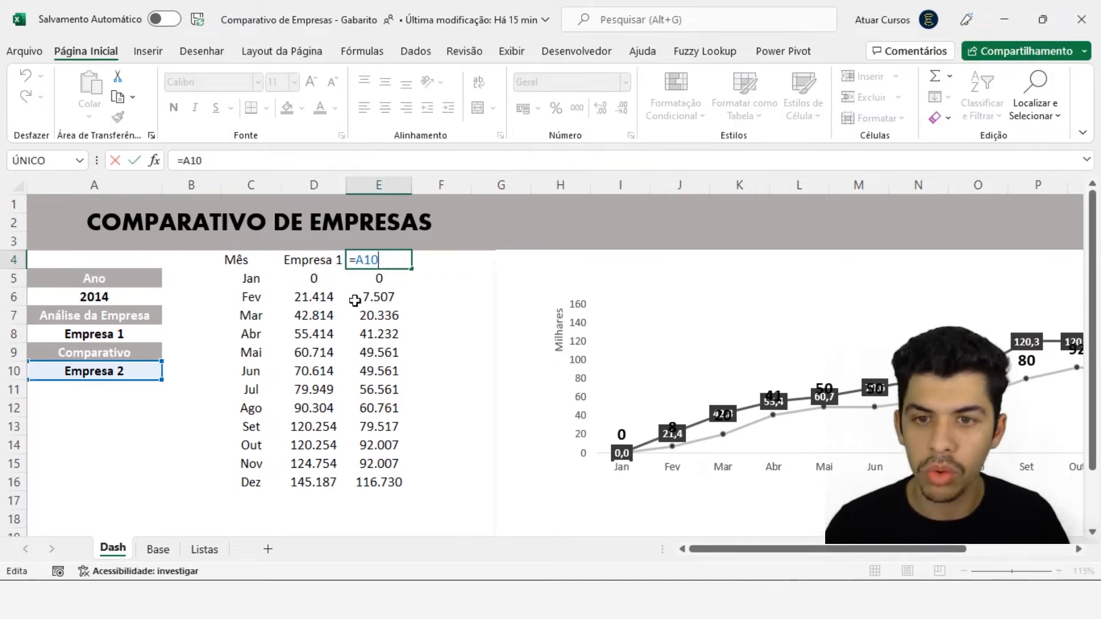
{"action": "key", "text": "Escape"}
{"action": "left_click_drag", "start_coordinate": [243, 264], "coordinate": [233, 477]}
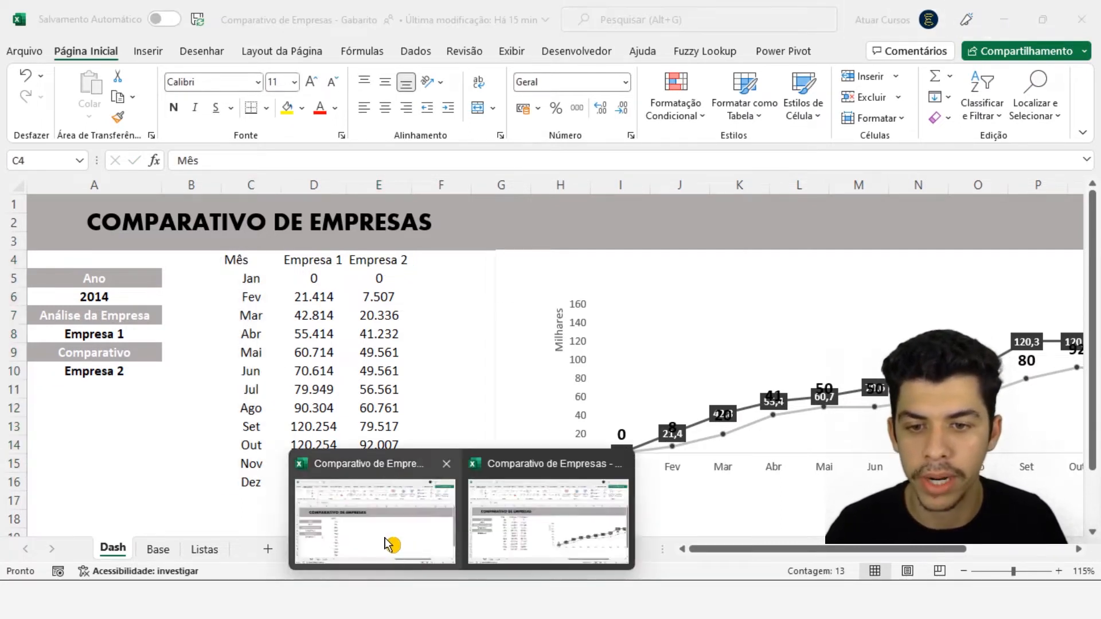
Return to the Comparativo de Empresas workbook and centre the Mês column, C4:C16, horizontally
{"action": "left_click", "coordinate": [378, 525]}
{"action": "left_click_drag", "start_coordinate": [279, 275], "coordinate": [284, 518]}
{"action": "left_click", "coordinate": [388, 113]}
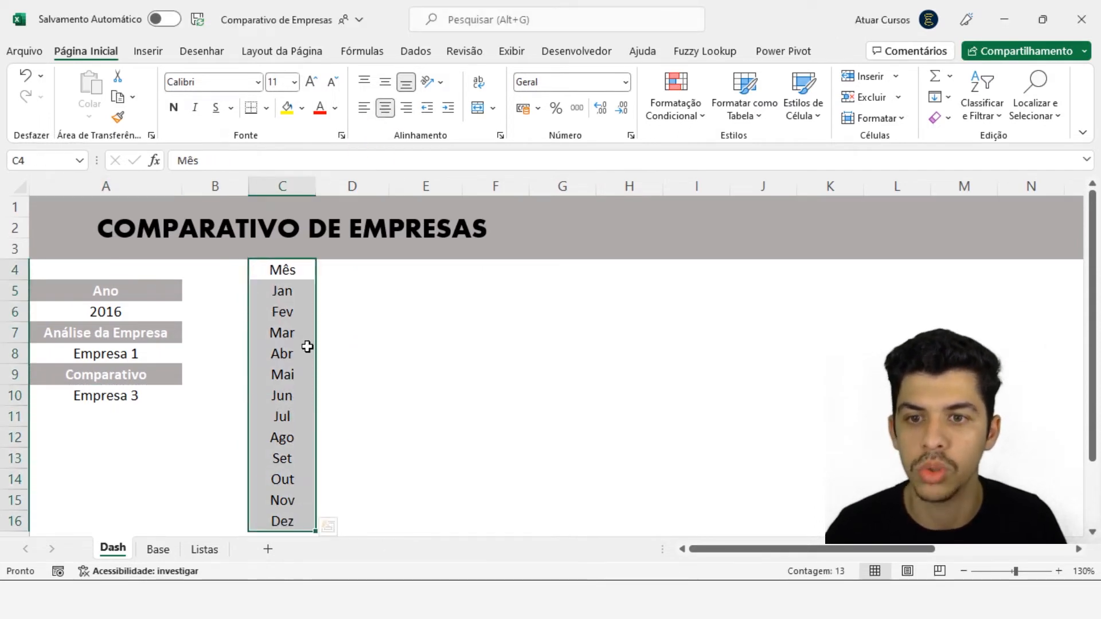
{"action": "left_click", "coordinate": [346, 277]}
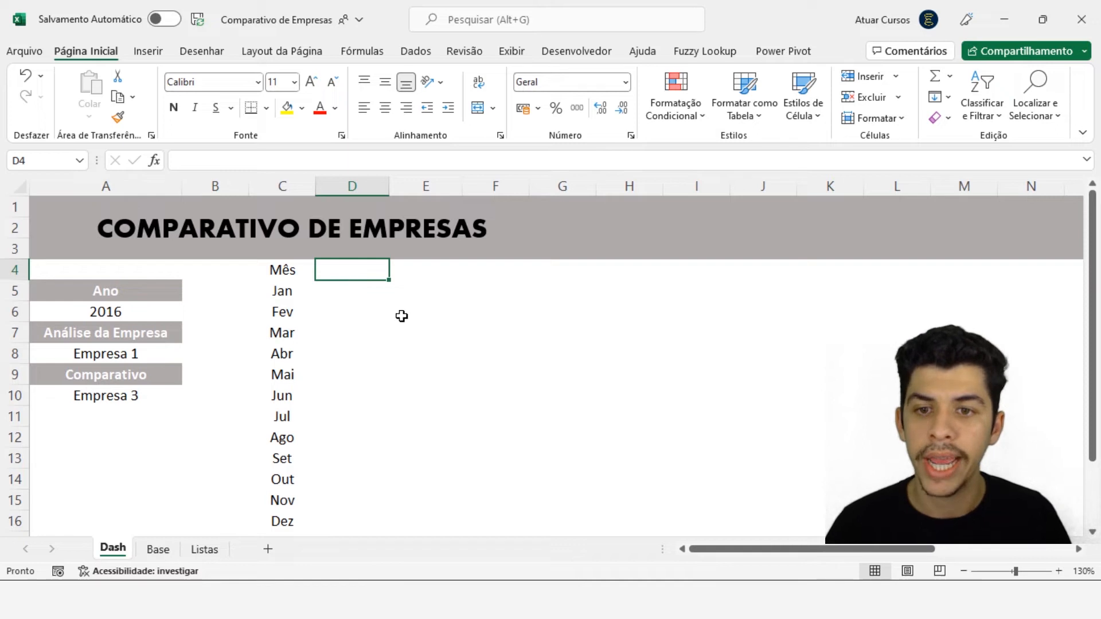
{"action": "type", "text": "="}
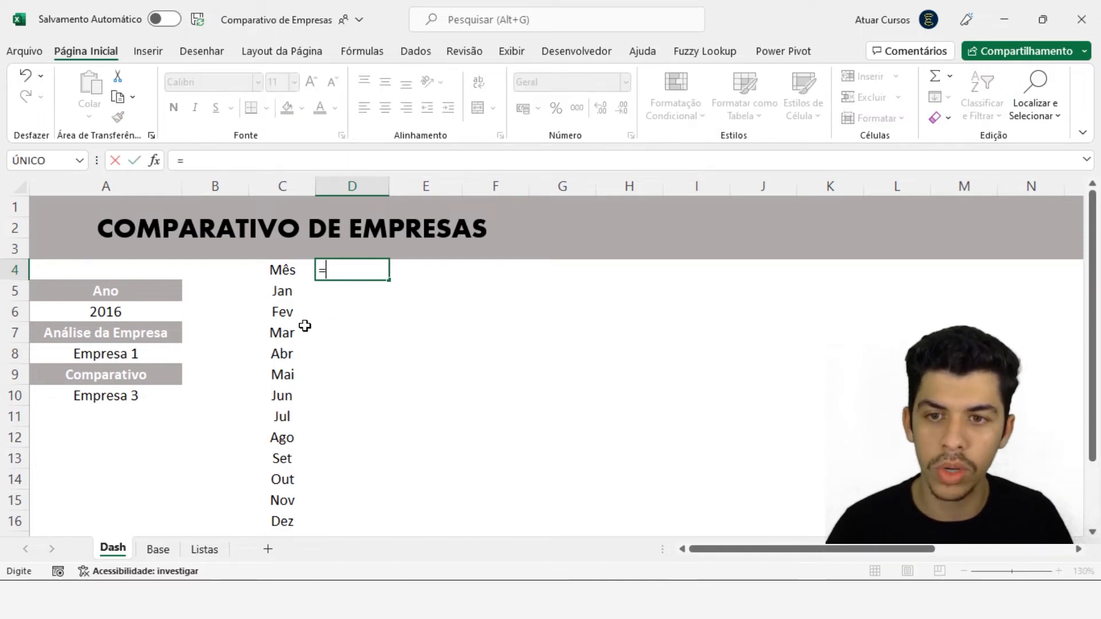
{"action": "left_click", "coordinate": [132, 355]}
{"action": "key", "text": "Return"}
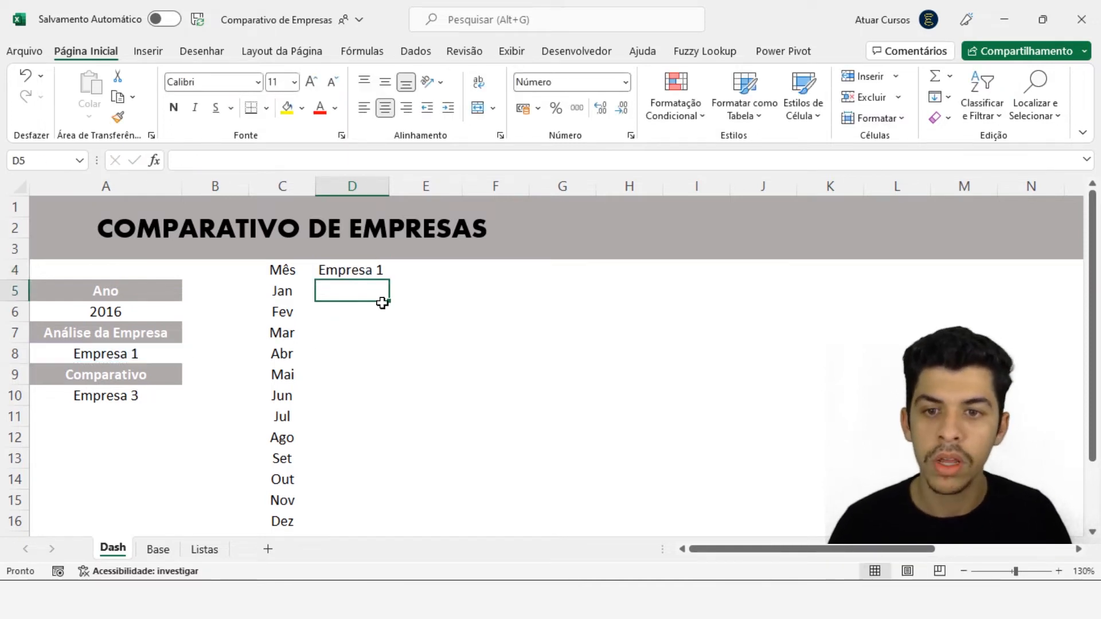
{"action": "left_click", "coordinate": [415, 272]}
{"action": "type", "text": "="}
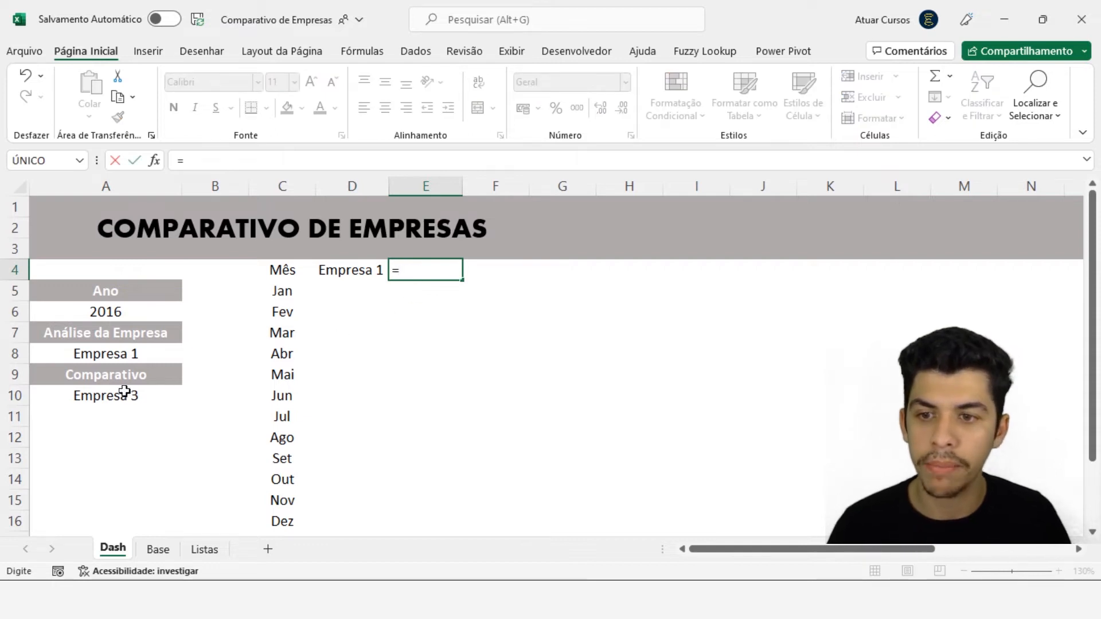
{"action": "left_click", "coordinate": [124, 396]}
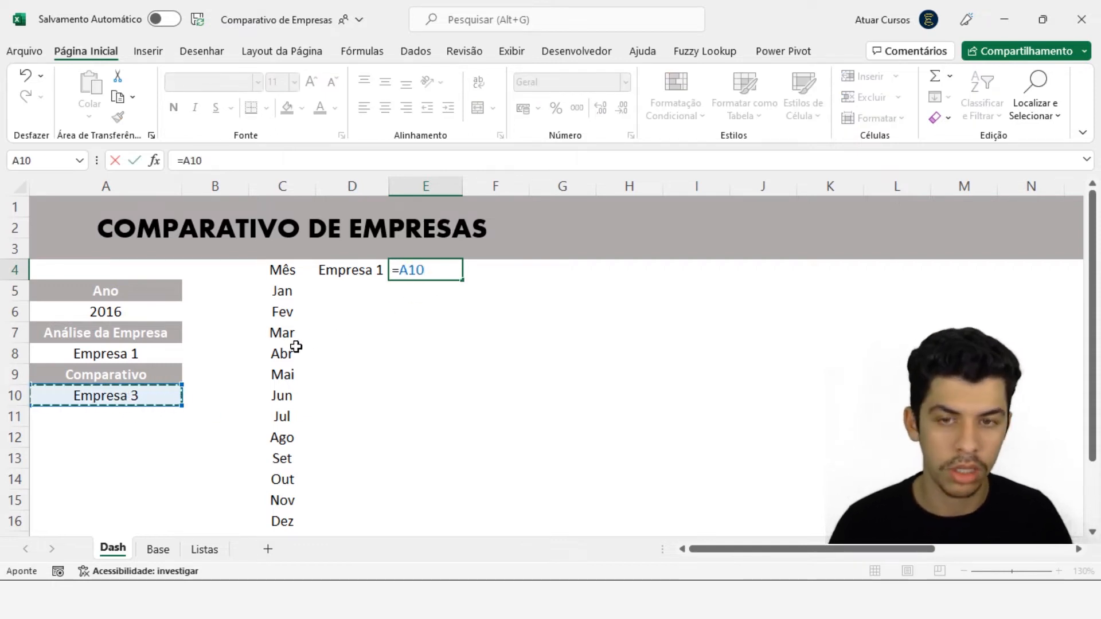
{"action": "key", "text": "Return"}
{"action": "left_click_drag", "start_coordinate": [359, 276], "coordinate": [429, 273]}
{"action": "key", "text": "Delete"}
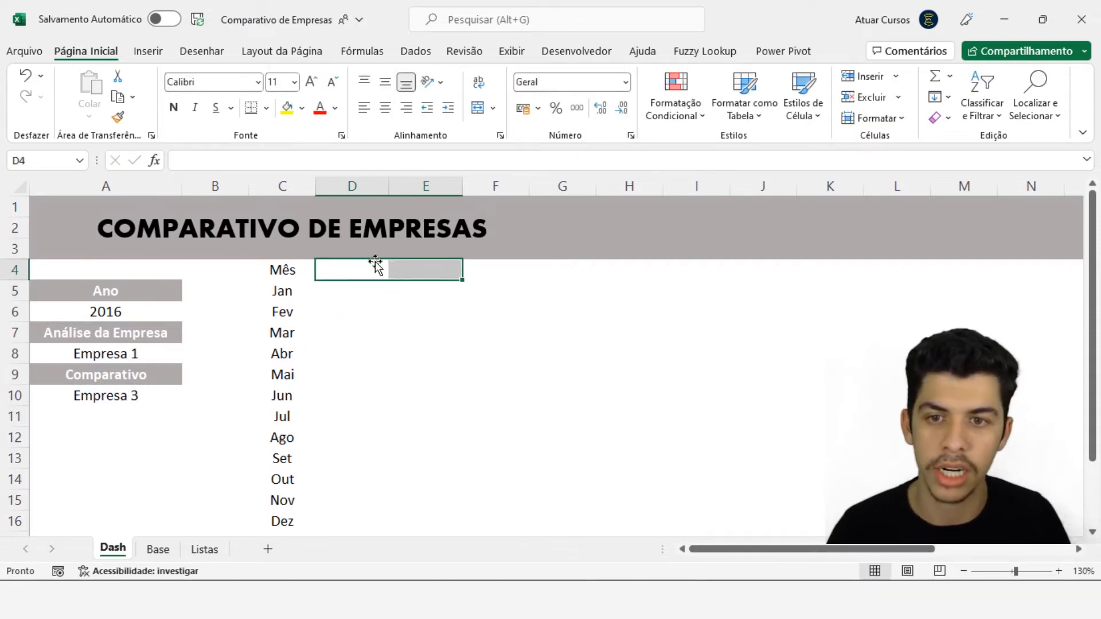
Link the support table headers to the selections, entering =A8 in D4 and =A10 in E4
{"action": "left_click", "coordinate": [369, 265]}
{"action": "type", "text": "="}
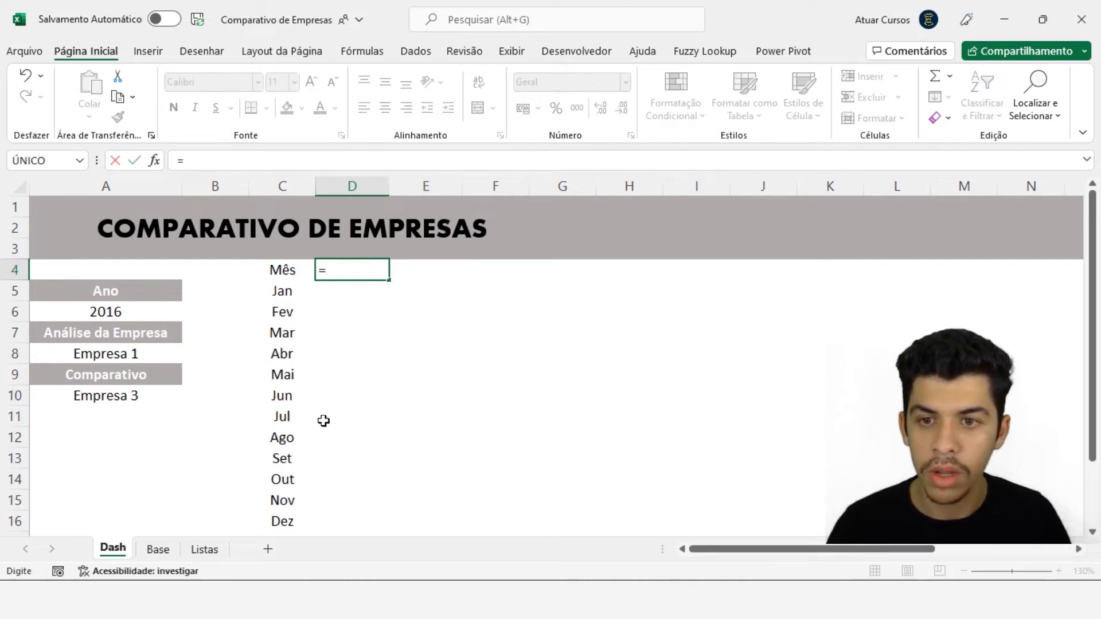
{"action": "left_click", "coordinate": [117, 355]}
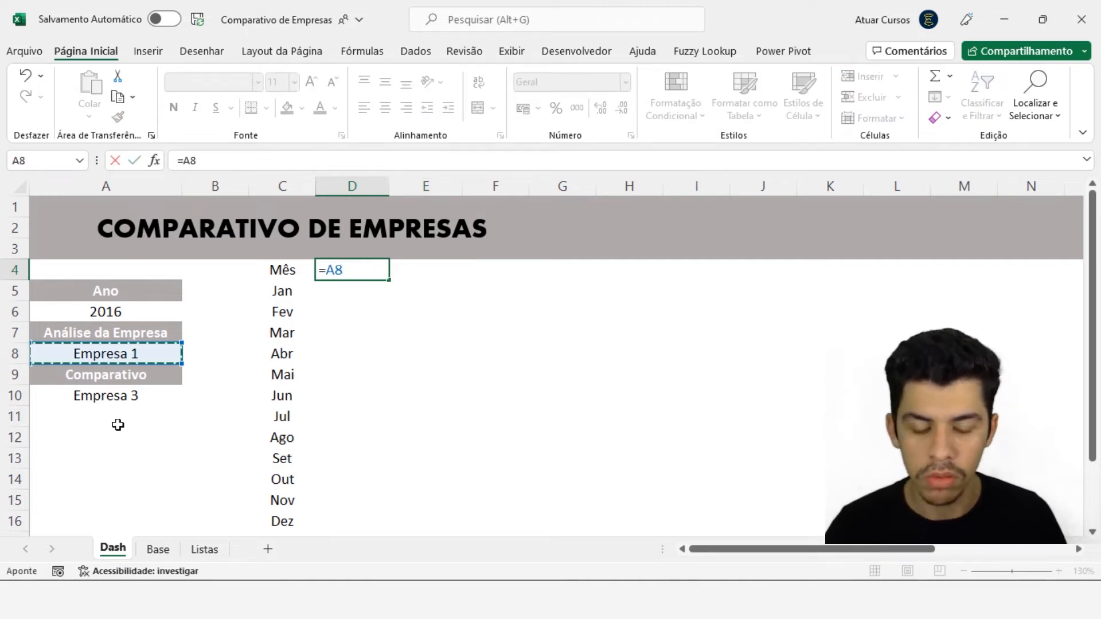
{"action": "key", "text": "Return"}
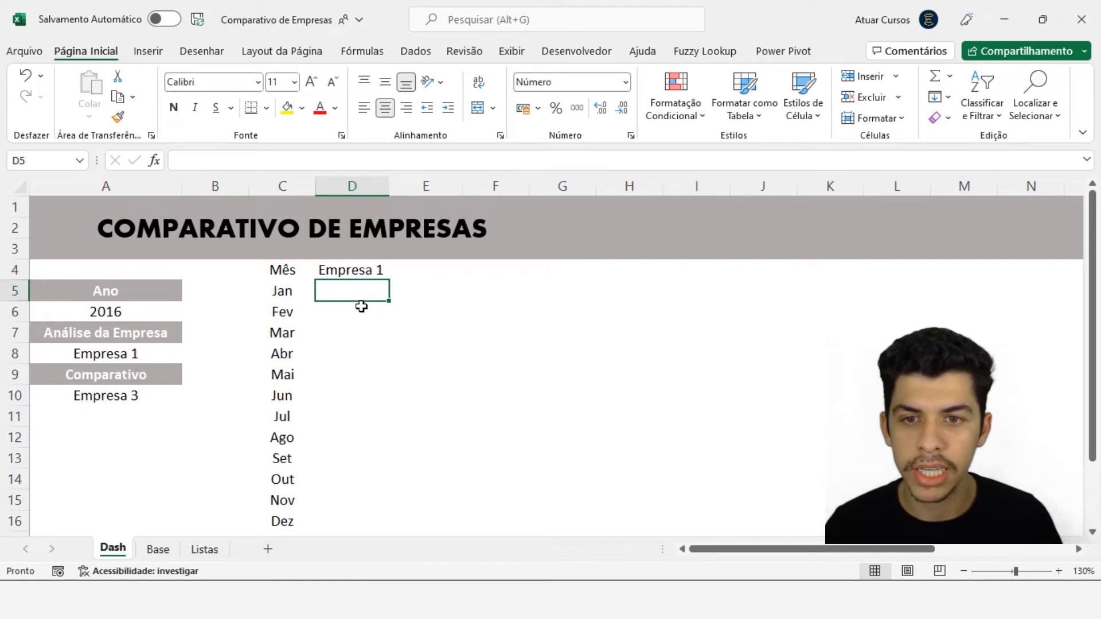
{"action": "left_click", "coordinate": [425, 269]}
{"action": "type", "text": "="}
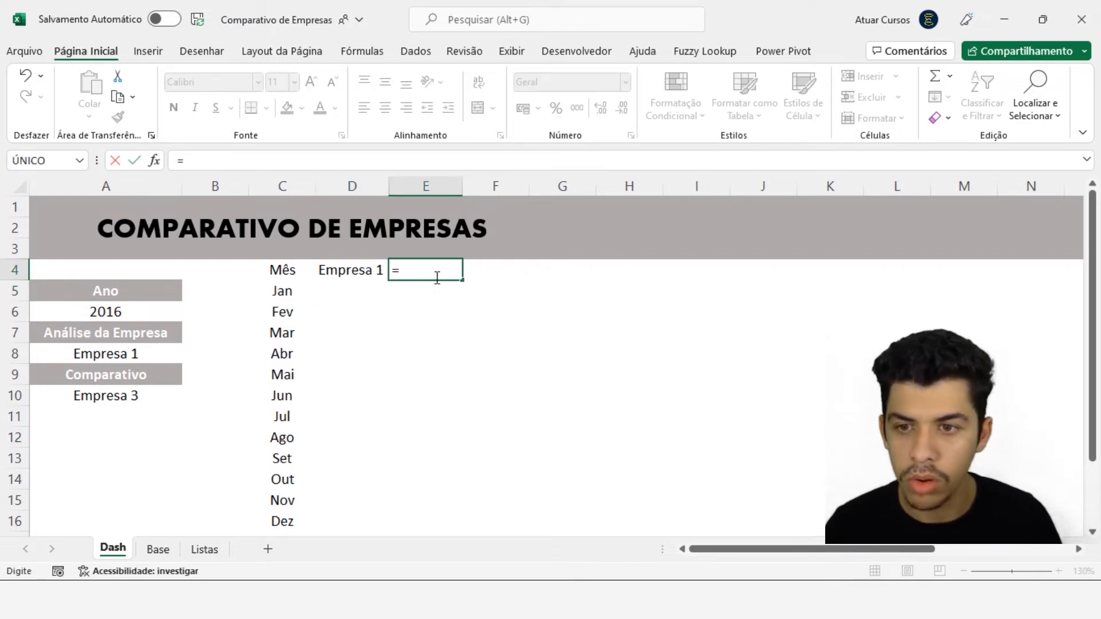
{"action": "left_click", "coordinate": [125, 395]}
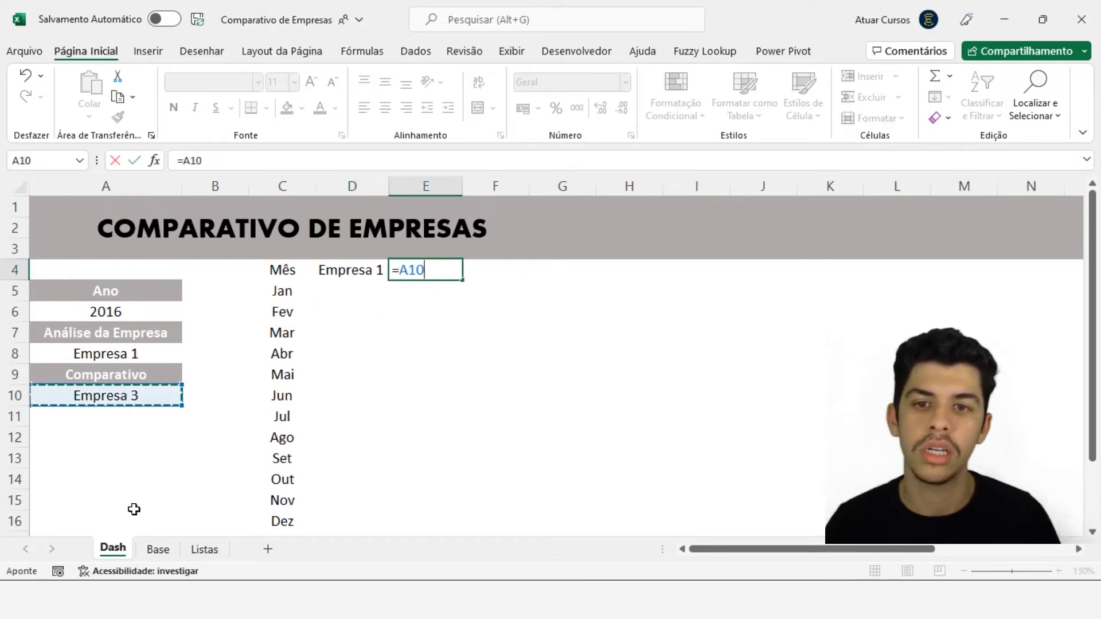
{"action": "key", "text": "Return"}
Check headers D4 and E4 against A8 and A10, and test E4 by setting Comparativo to Empresa 4
{"action": "left_click", "coordinate": [127, 359]}
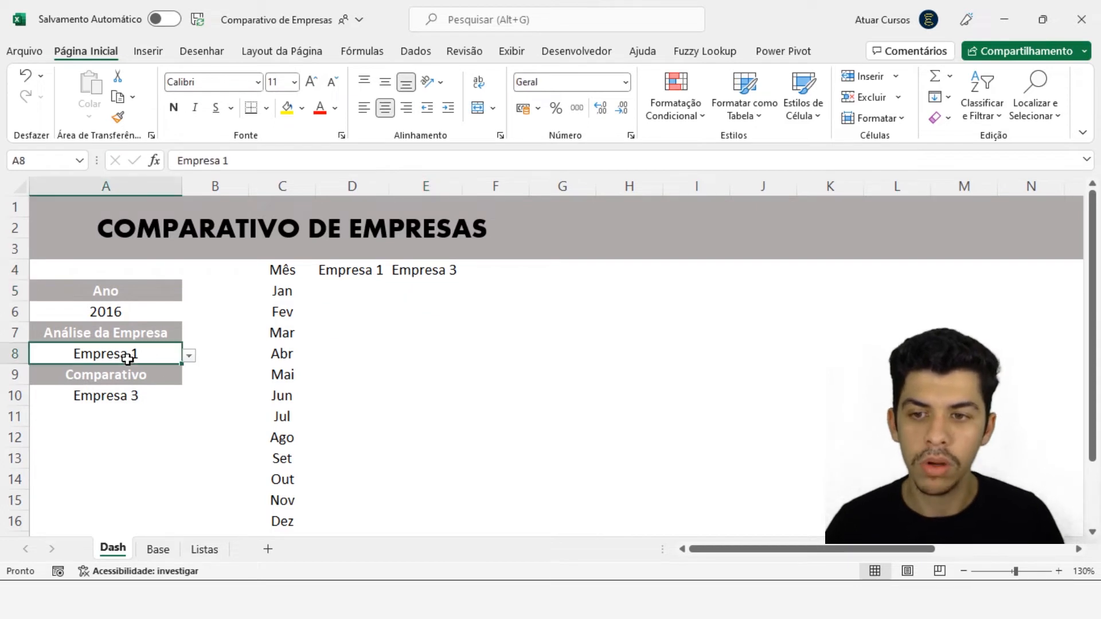
{"action": "left_click", "coordinate": [151, 390]}
{"action": "left_click", "coordinate": [399, 272]}
{"action": "left_click", "coordinate": [367, 269]}
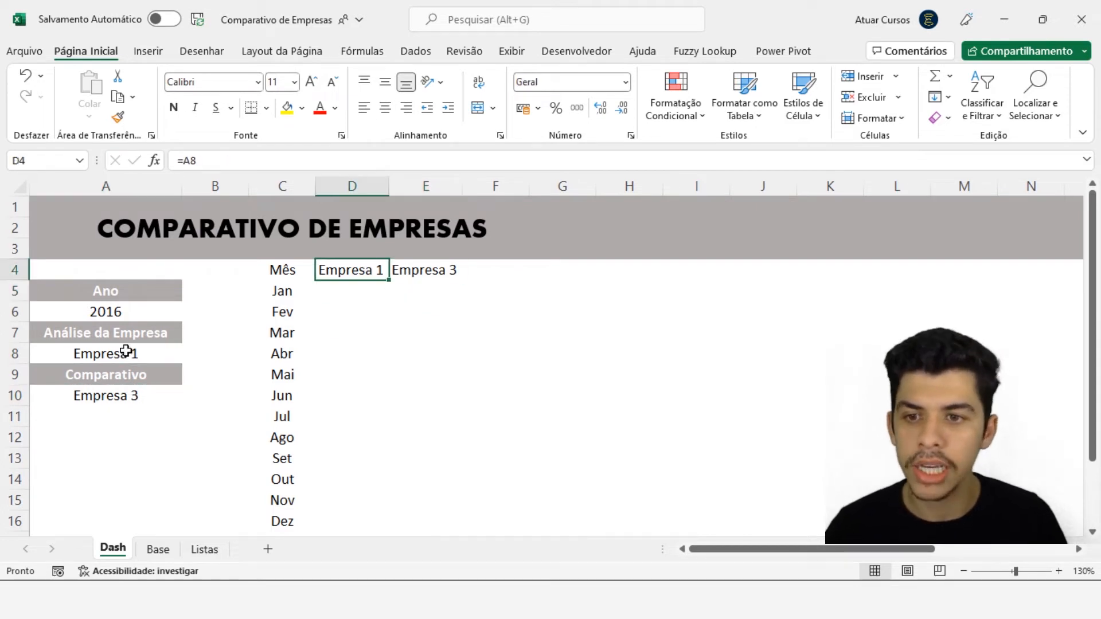
{"action": "left_click", "coordinate": [129, 352]}
{"action": "left_click", "coordinate": [142, 388]}
{"action": "left_click", "coordinate": [189, 397]}
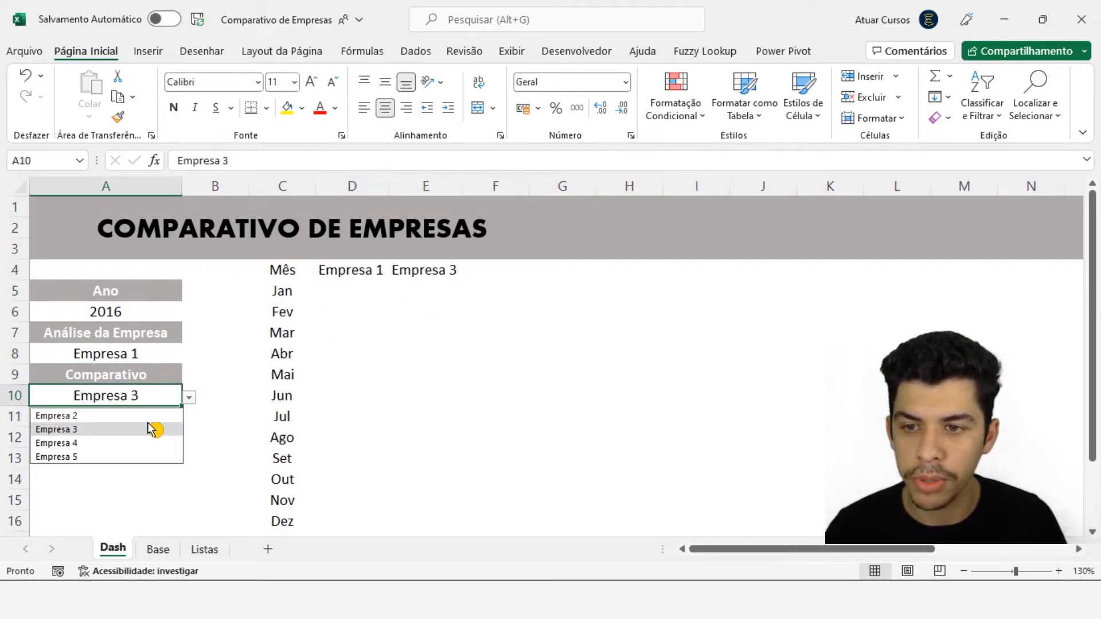
{"action": "left_click", "coordinate": [133, 443]}
{"action": "left_click", "coordinate": [408, 274]}
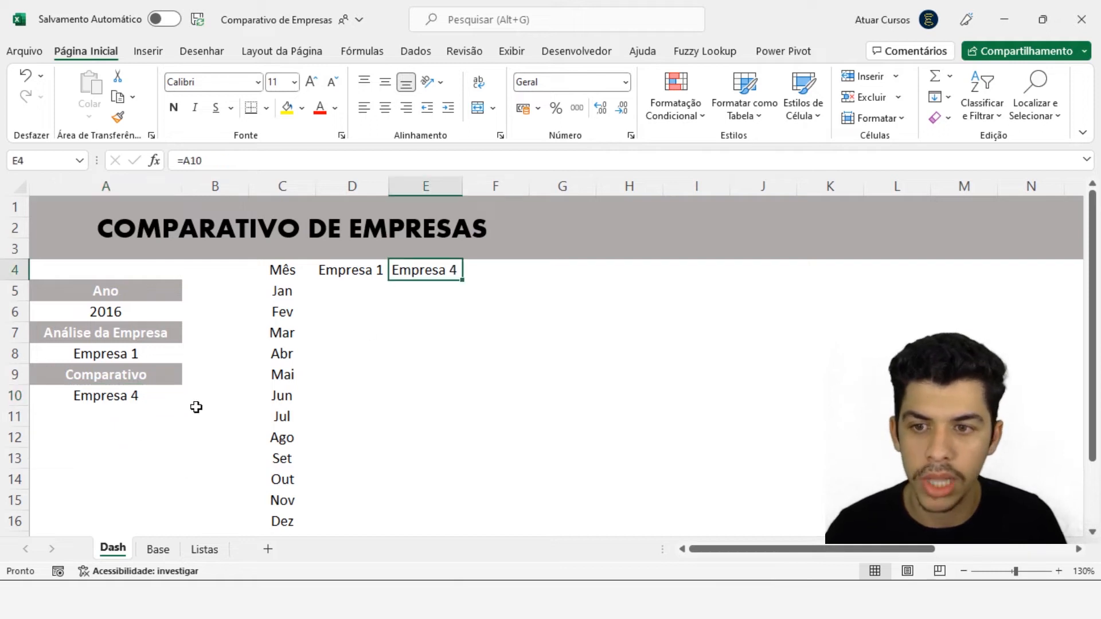
Test the comparison header further by switching Comparativo to Empresa 5, Empresa 2 and back to Empresa 3
{"action": "left_click", "coordinate": [175, 400]}
{"action": "left_click", "coordinate": [189, 396]}
{"action": "left_click", "coordinate": [109, 457]}
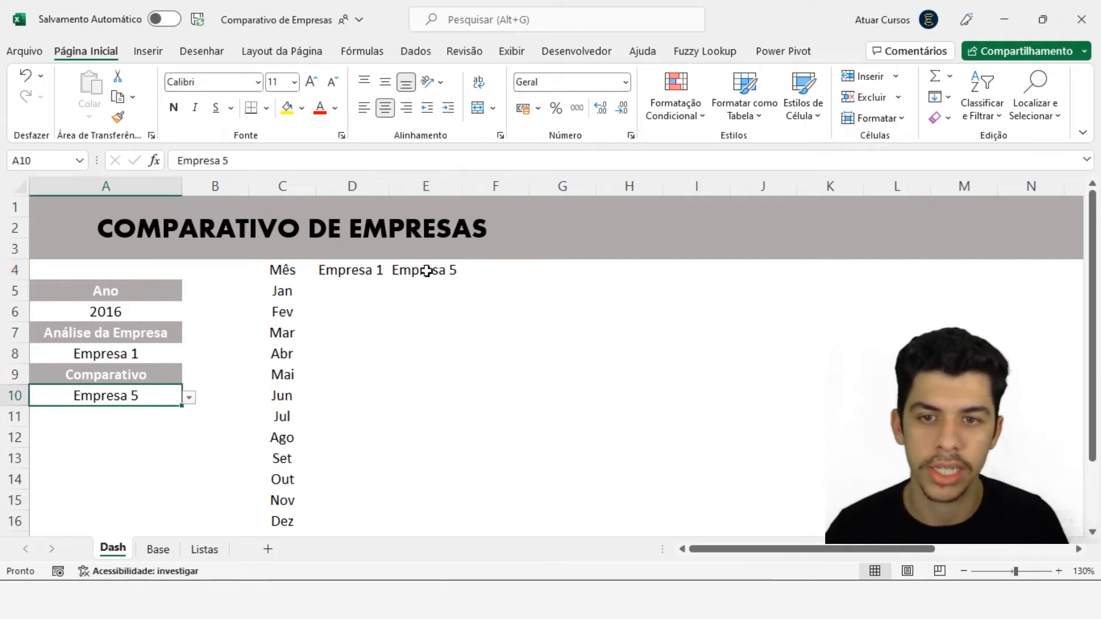
{"action": "left_click", "coordinate": [422, 273]}
{"action": "left_click", "coordinate": [180, 401]}
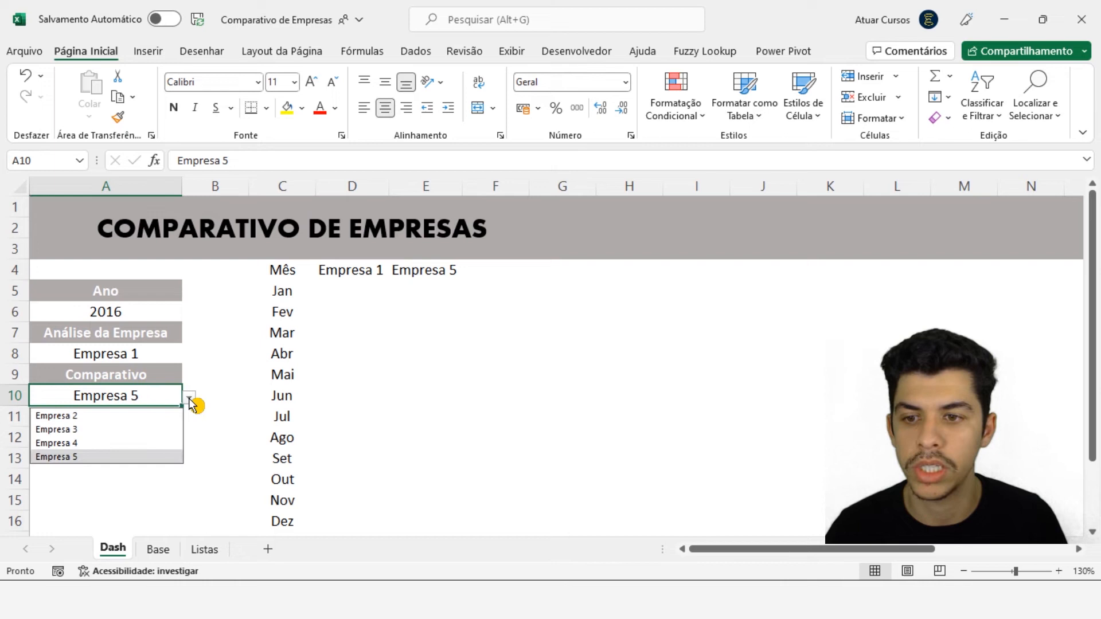
{"action": "left_click", "coordinate": [127, 417]}
{"action": "left_click", "coordinate": [189, 398]}
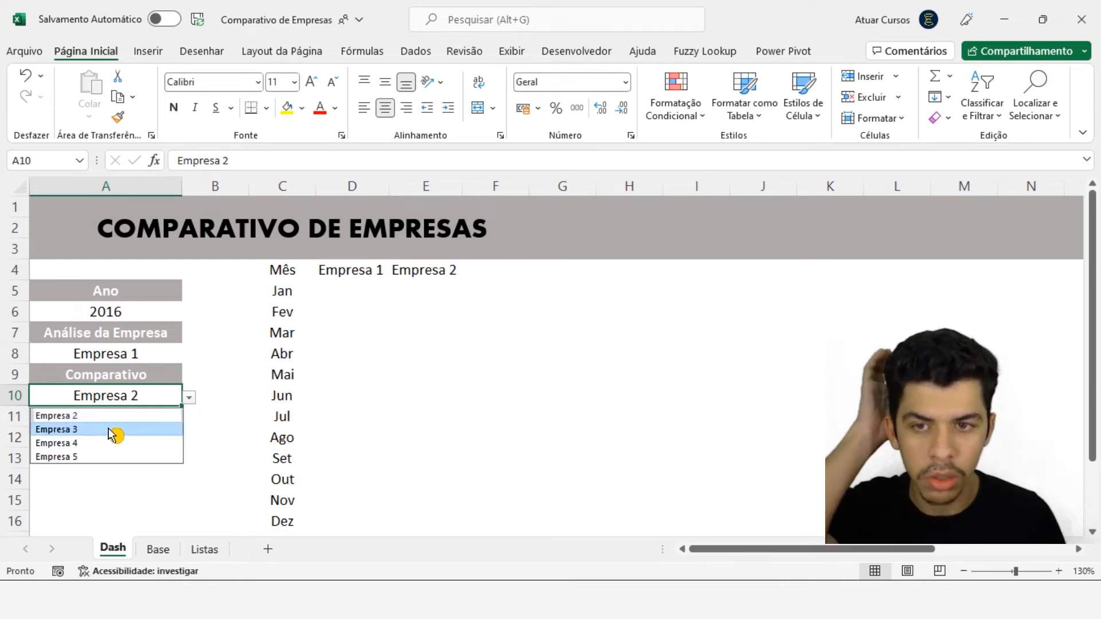
{"action": "left_click", "coordinate": [115, 430]}
Switch to the Gabarito workbook and examine the SOMASES formula in D6 along with the year and month cells it references
{"action": "left_click", "coordinate": [357, 302]}
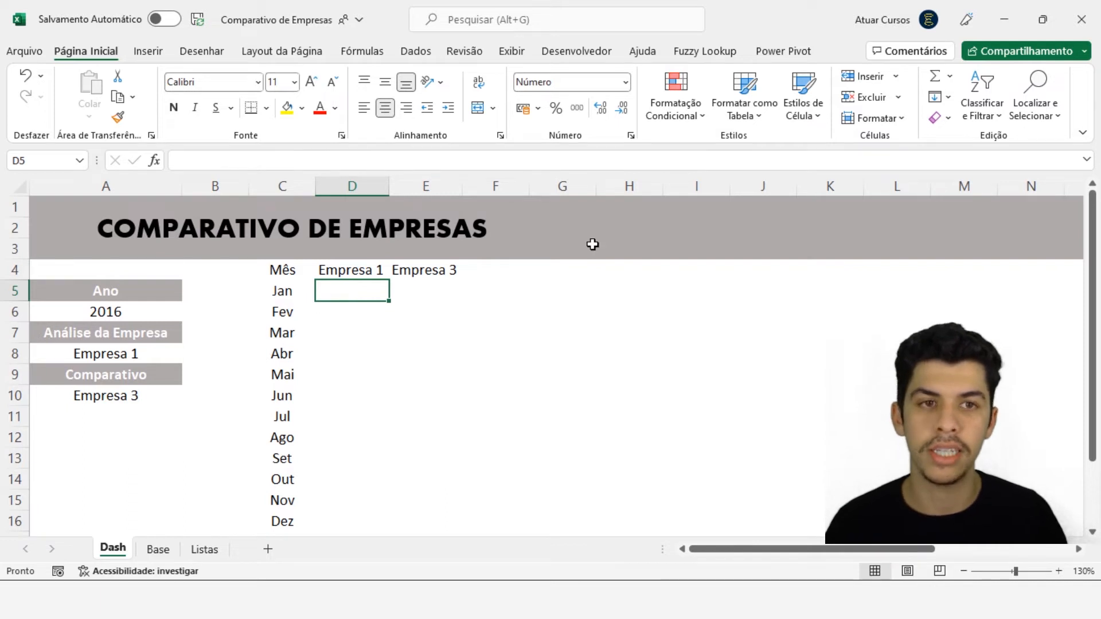
{"action": "left_click", "coordinate": [461, 599]}
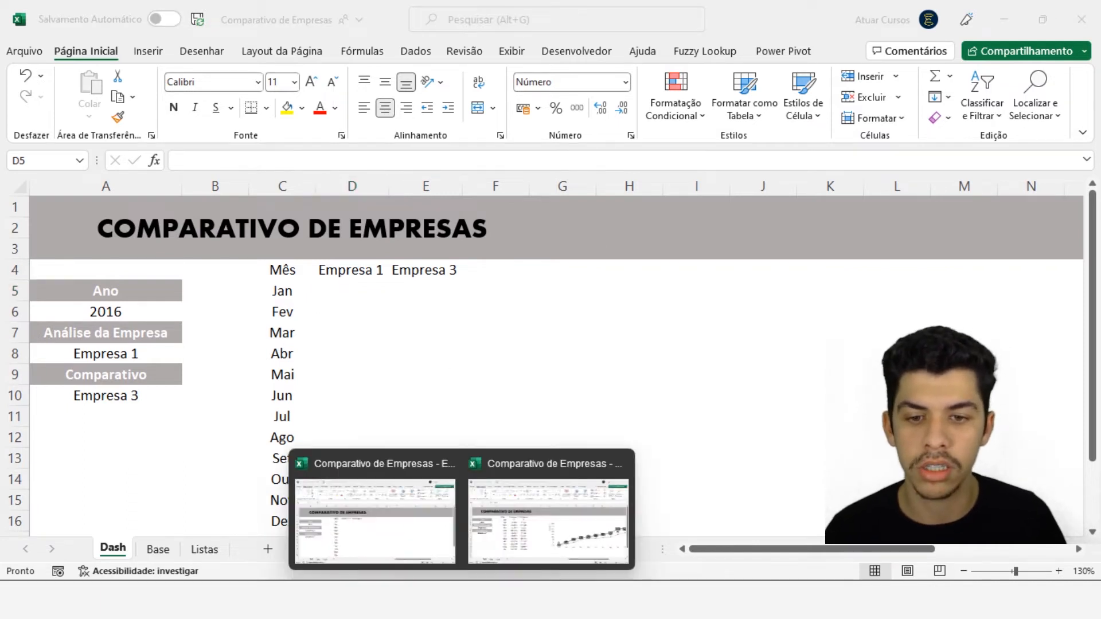
{"action": "left_click", "coordinate": [389, 542]}
{"action": "left_click", "coordinate": [492, 545]}
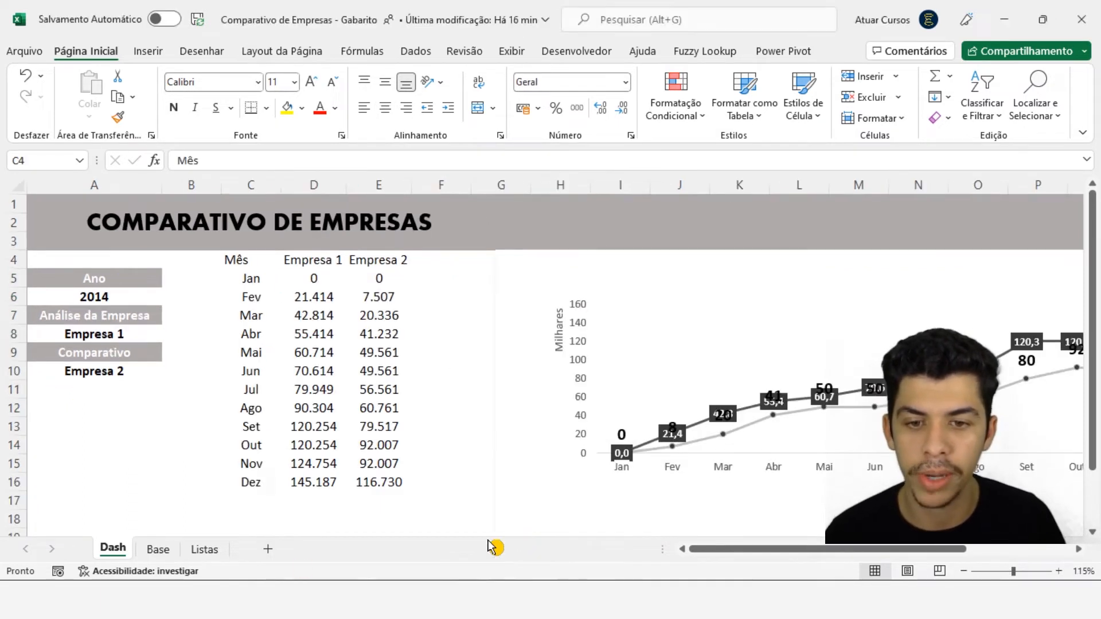
{"action": "left_click", "coordinate": [307, 297]}
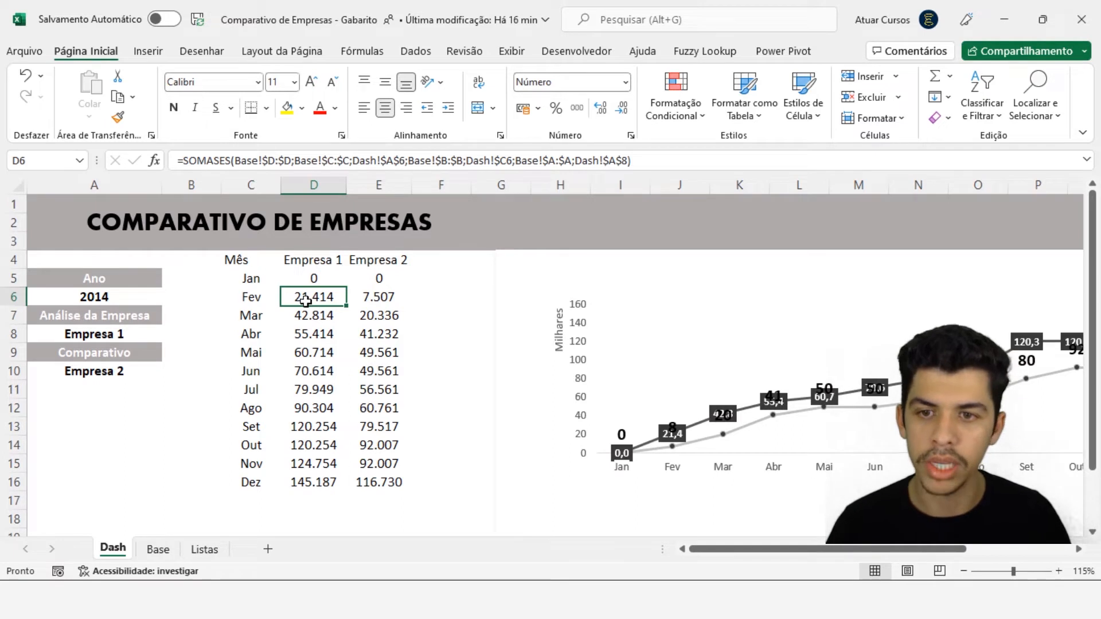
{"action": "key", "text": "F2"}
{"action": "key", "text": "Escape"}
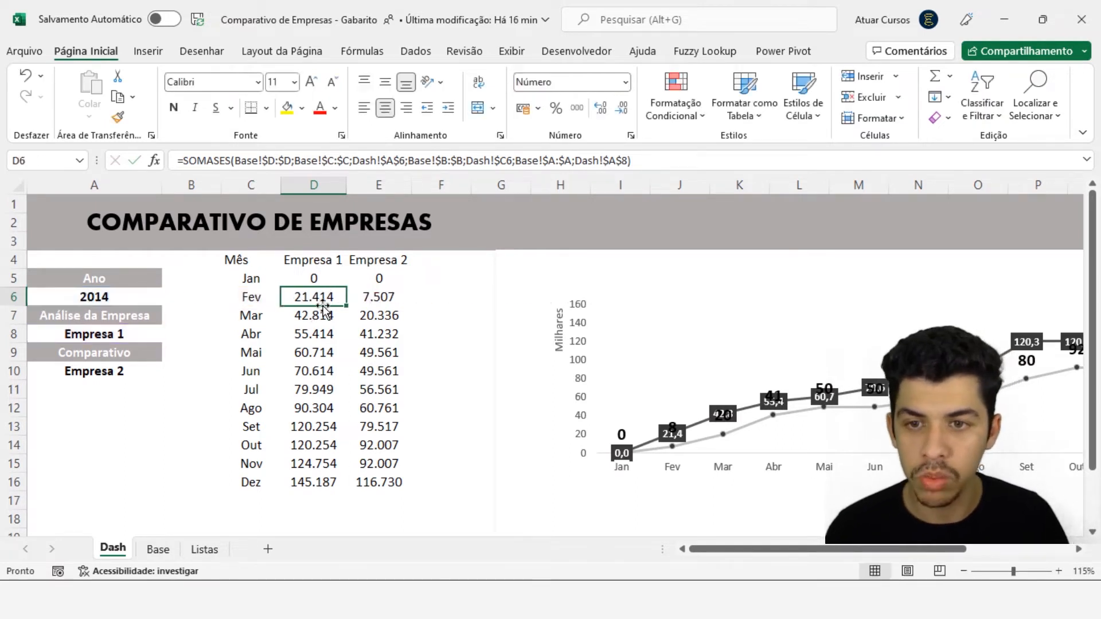
{"action": "key", "text": "F2"}
{"action": "key", "text": "Escape"}
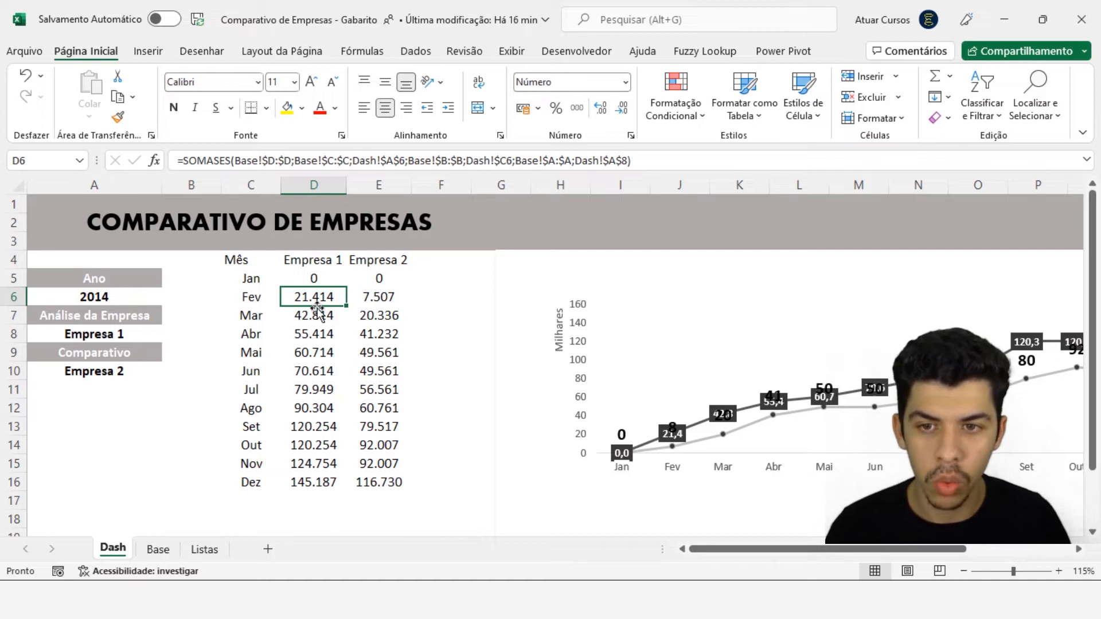
{"action": "left_click", "coordinate": [124, 297]}
{"action": "left_click", "coordinate": [267, 297]}
{"action": "key", "text": "Right"}
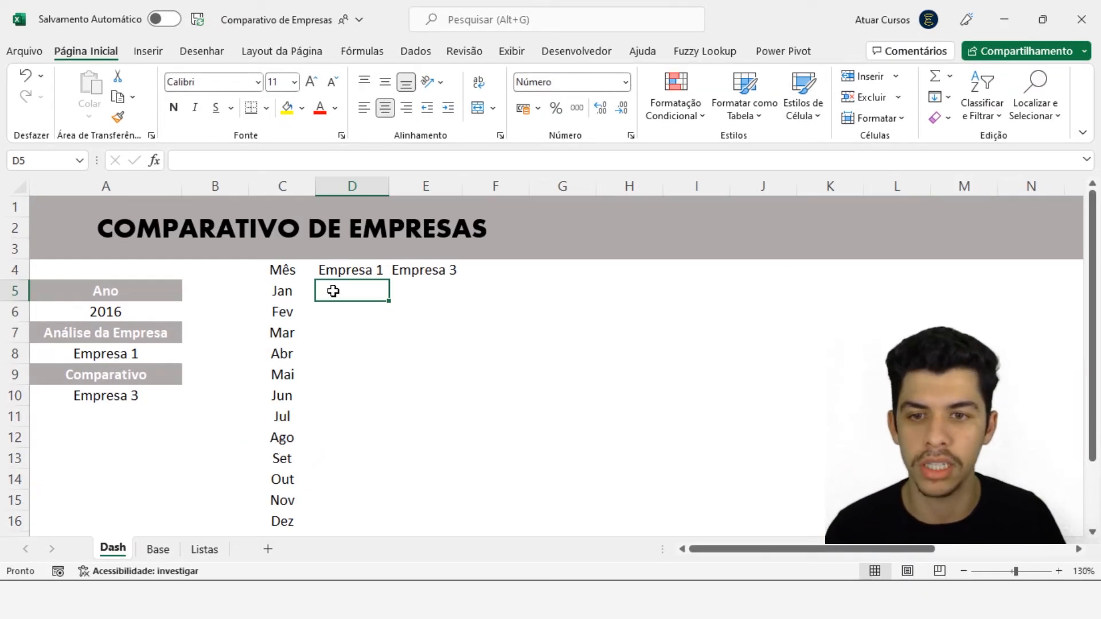
Return to the Comparativo de Empresas workbook and go to the first data row of the Base sheet's Mês column
{"action": "left_click", "coordinate": [160, 549]}
{"action": "scroll", "coordinate": [148, 310], "scroll_direction": "up", "scroll_amount": 4}
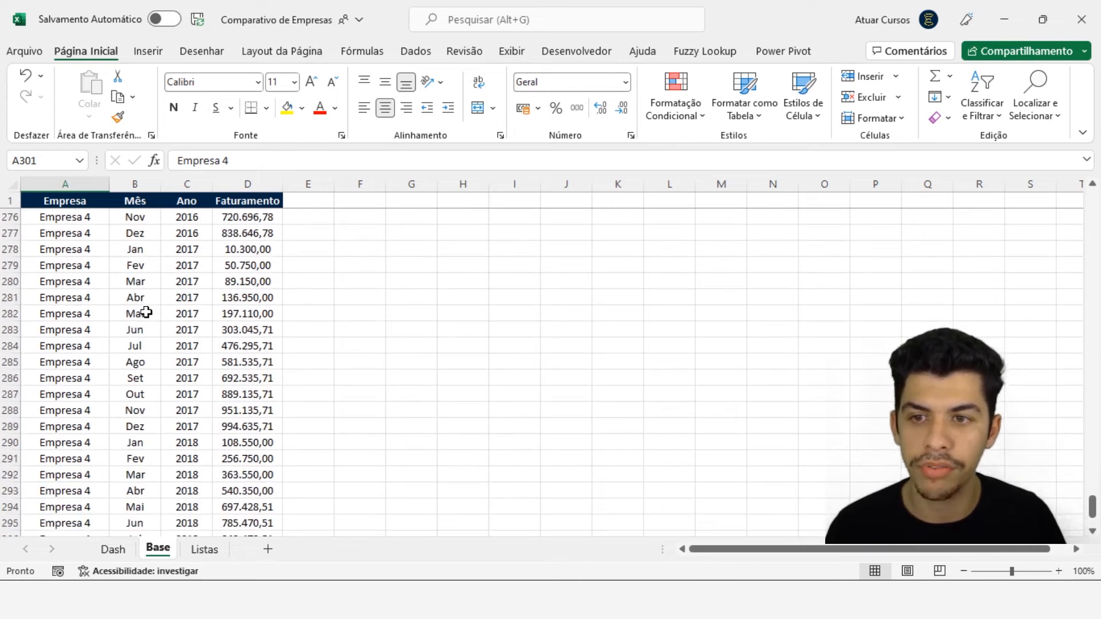
{"action": "left_click", "coordinate": [148, 312]}
{"action": "left_click", "coordinate": [115, 549]}
{"action": "left_click", "coordinate": [152, 553]}
{"action": "left_click", "coordinate": [138, 329]}
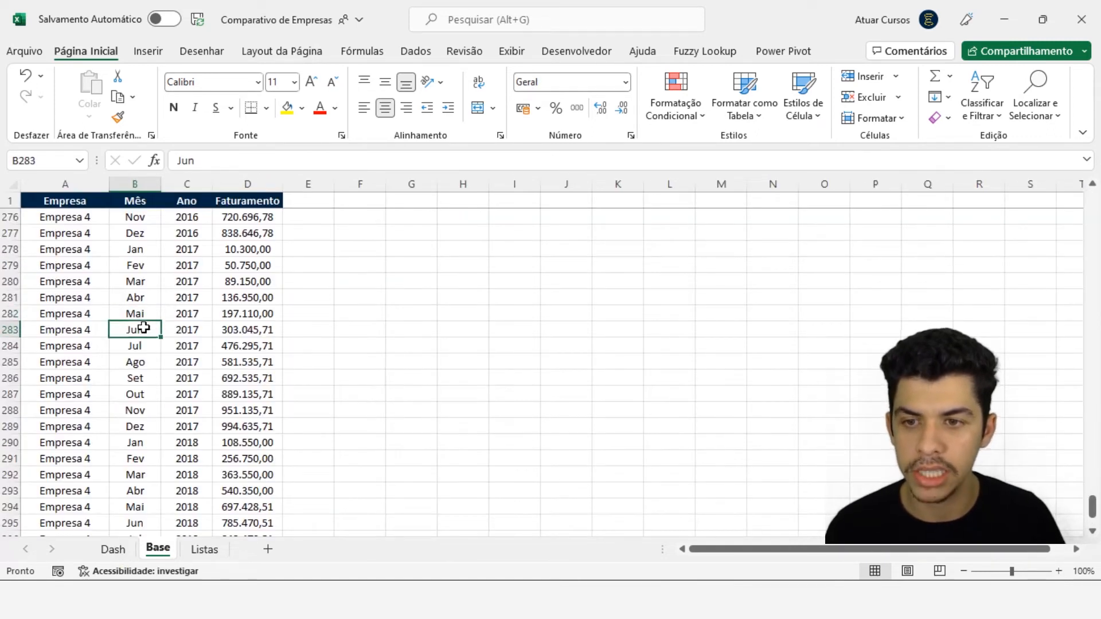
{"action": "key", "text": "ctrl+Up"}
{"action": "key", "text": "Down"}
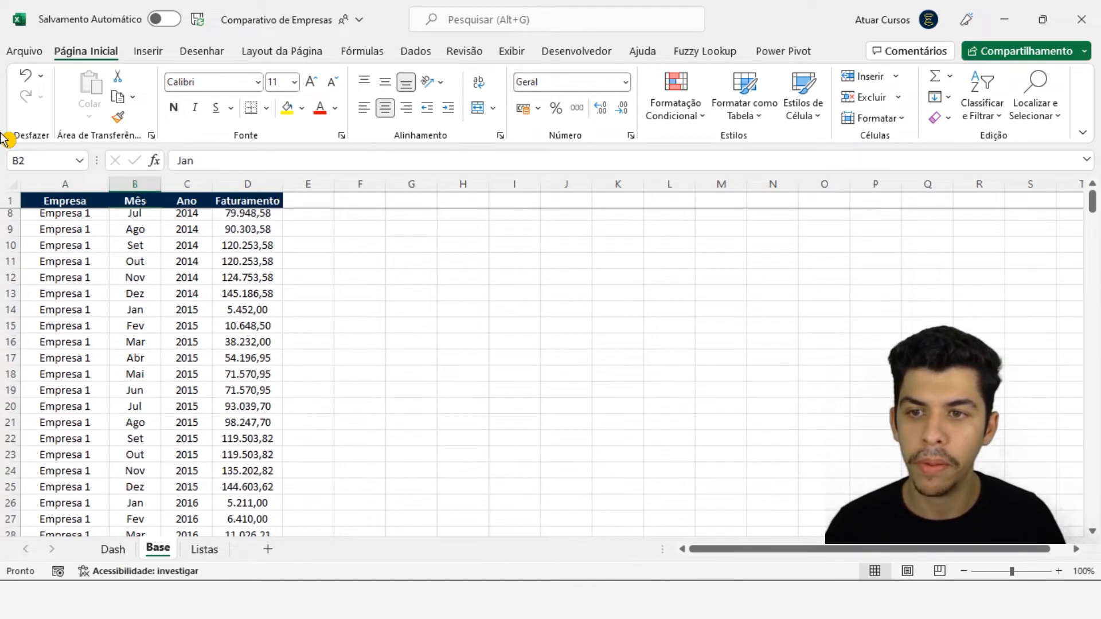
Examine the Mês, Ano, Empresa and Faturamento cells in row 3 of Base against Dash, and select the whole Ano column
{"action": "left_click", "coordinate": [142, 235]}
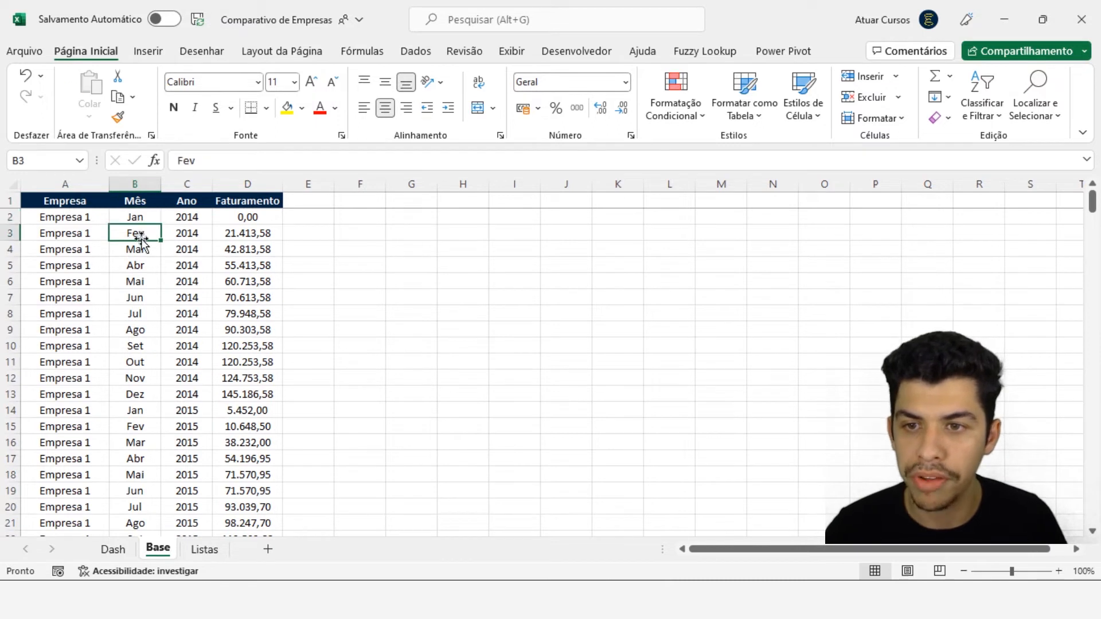
{"action": "left_click", "coordinate": [195, 231]}
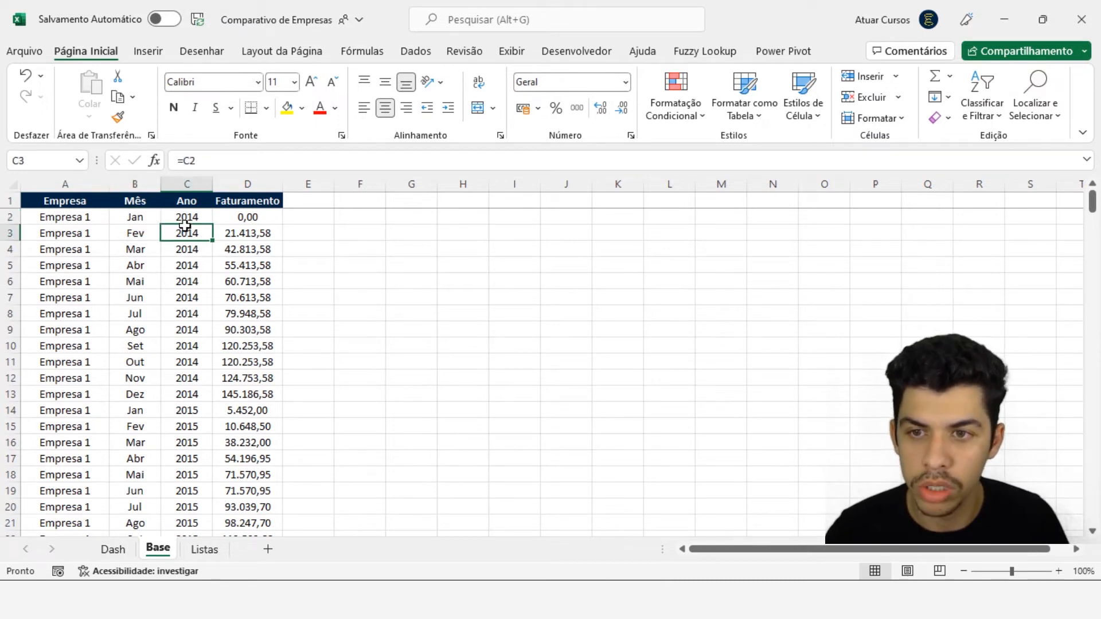
{"action": "left_click", "coordinate": [67, 235]}
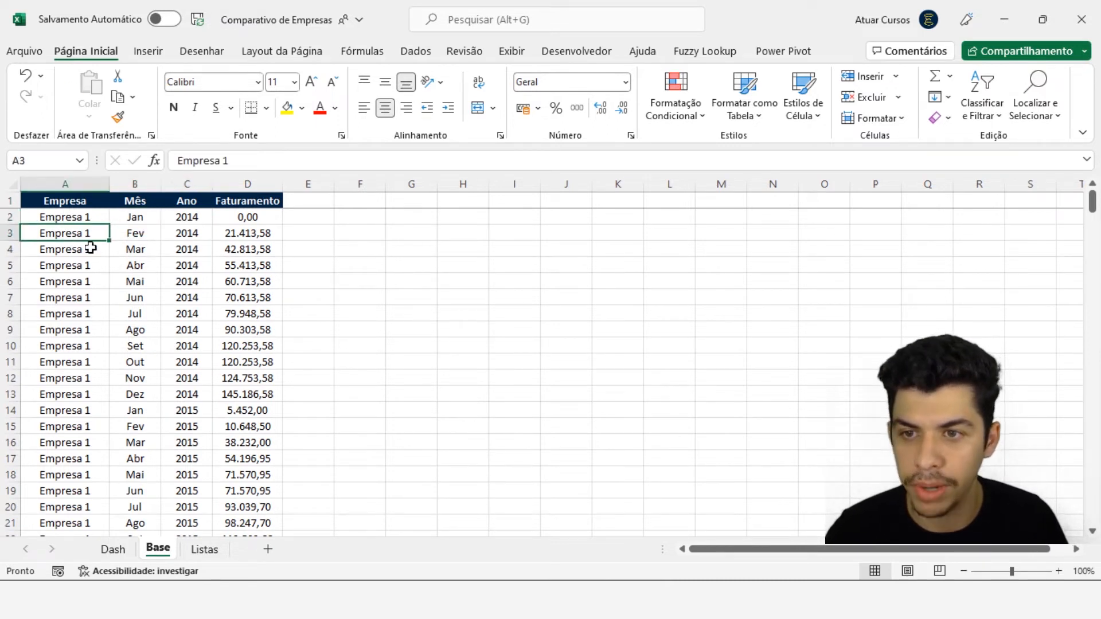
{"action": "left_click", "coordinate": [260, 234]}
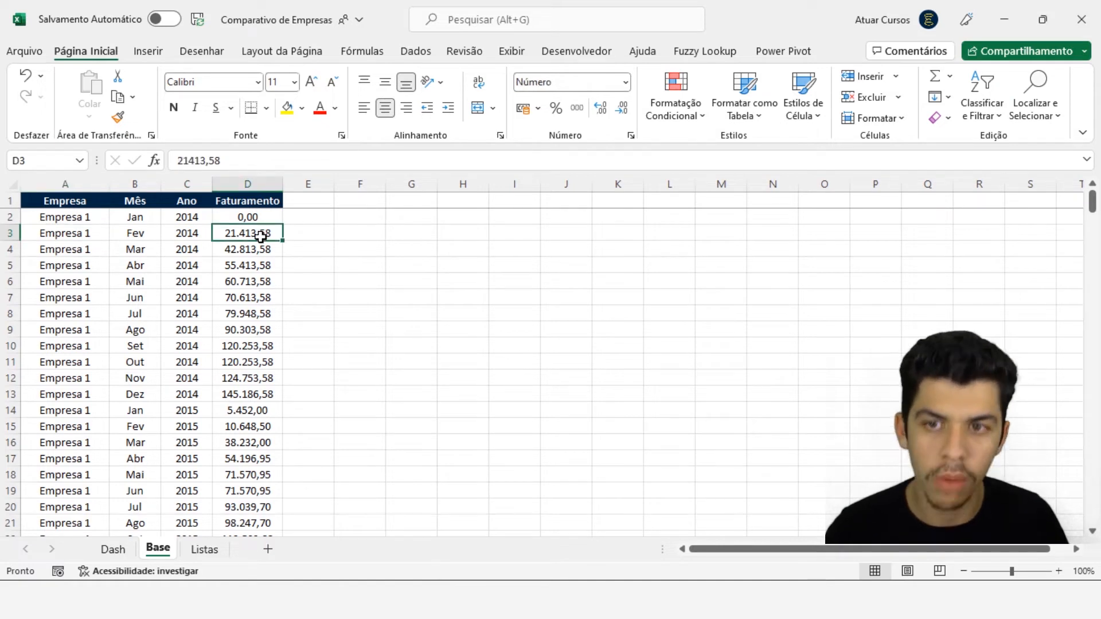
{"action": "left_click", "coordinate": [113, 549]}
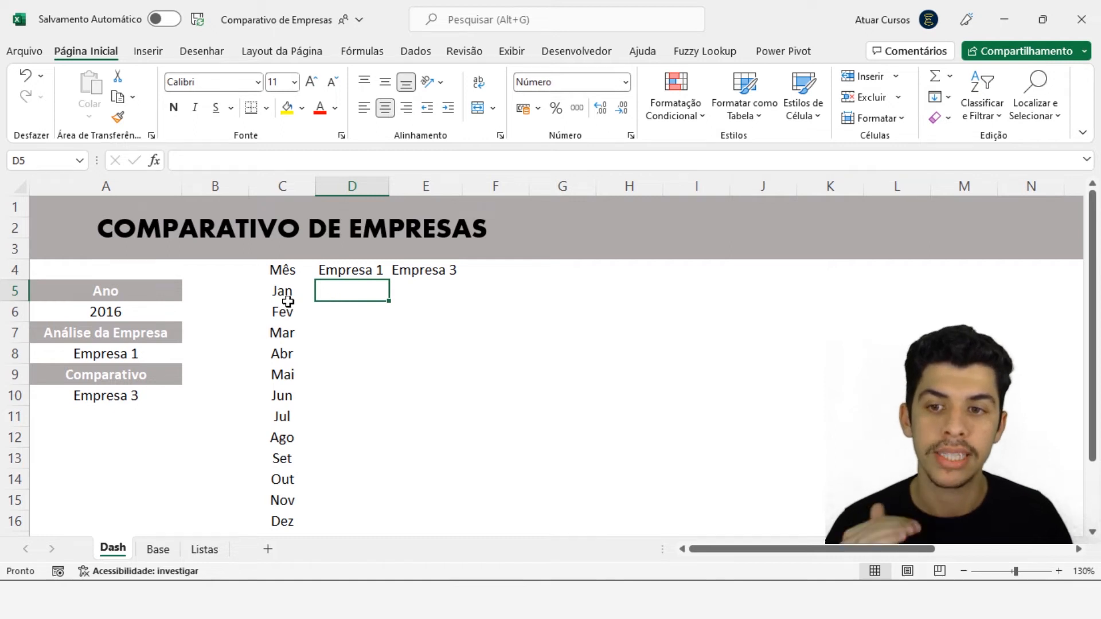
{"action": "left_click", "coordinate": [158, 549]}
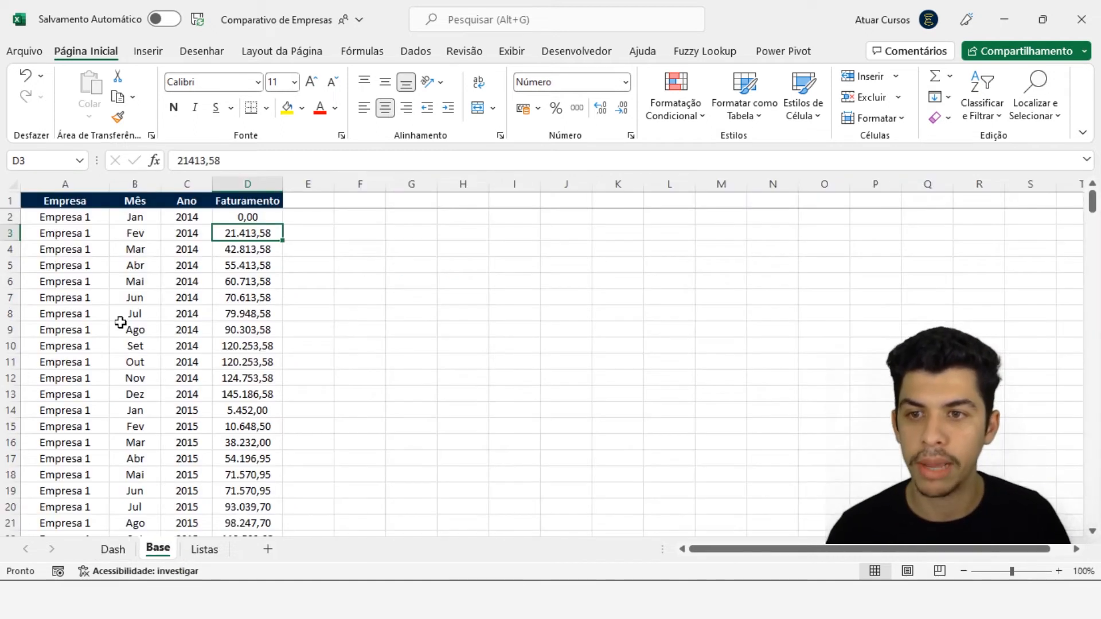
{"action": "left_click", "coordinate": [190, 184]}
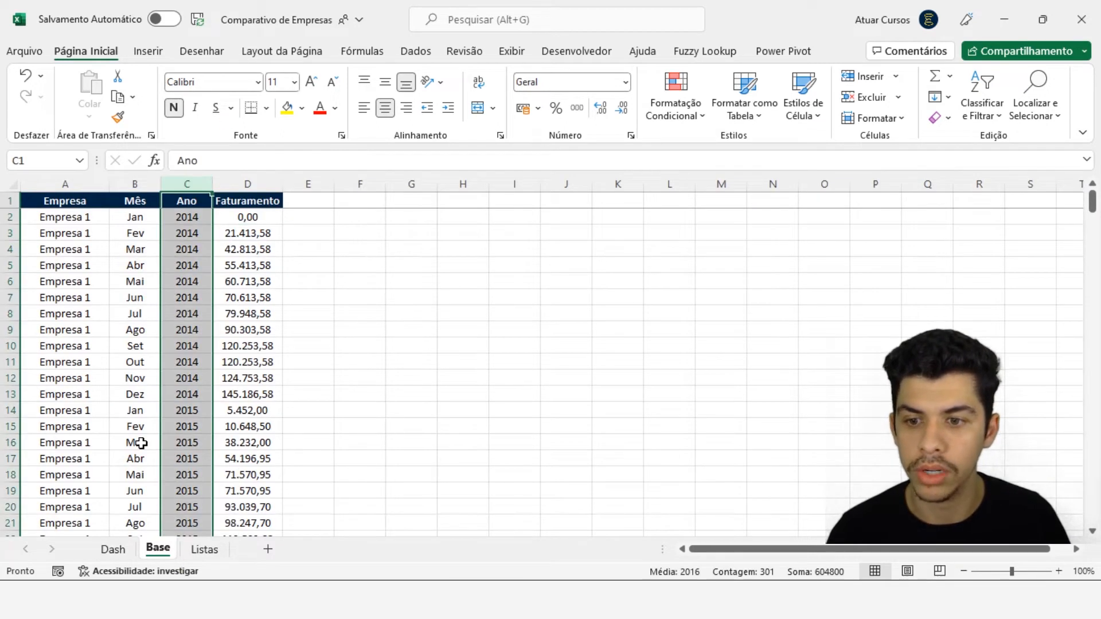
Examine the year, company and month cells on Dash against the Listas entries and Base's Mês and Empresa columns
{"action": "left_click", "coordinate": [121, 554]}
{"action": "left_click", "coordinate": [143, 311]}
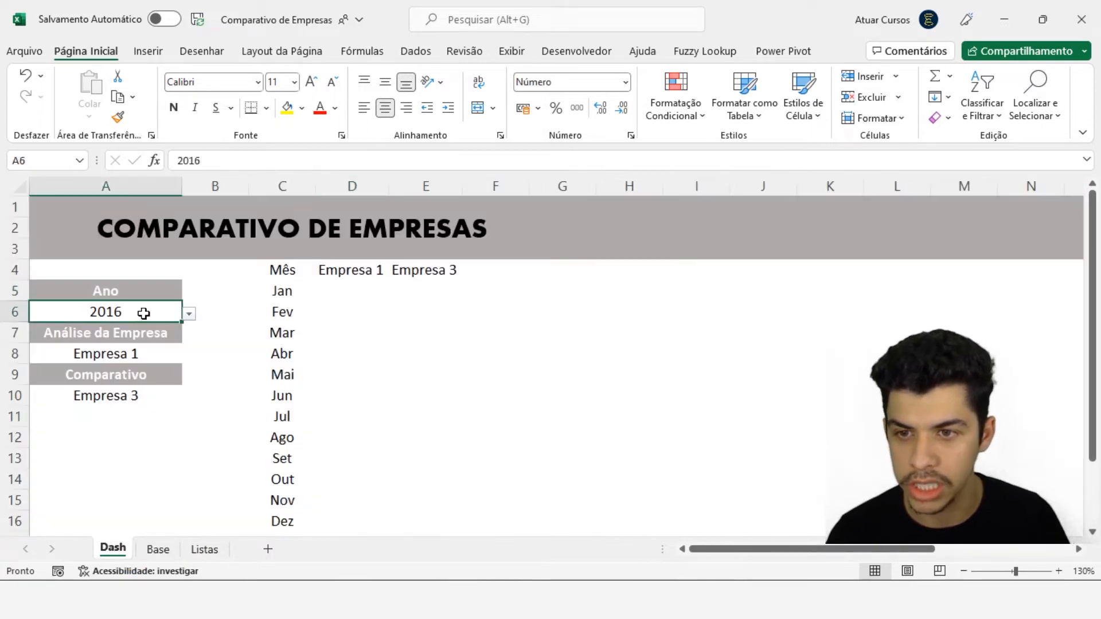
{"action": "left_click", "coordinate": [261, 298]}
{"action": "left_click", "coordinate": [205, 549]}
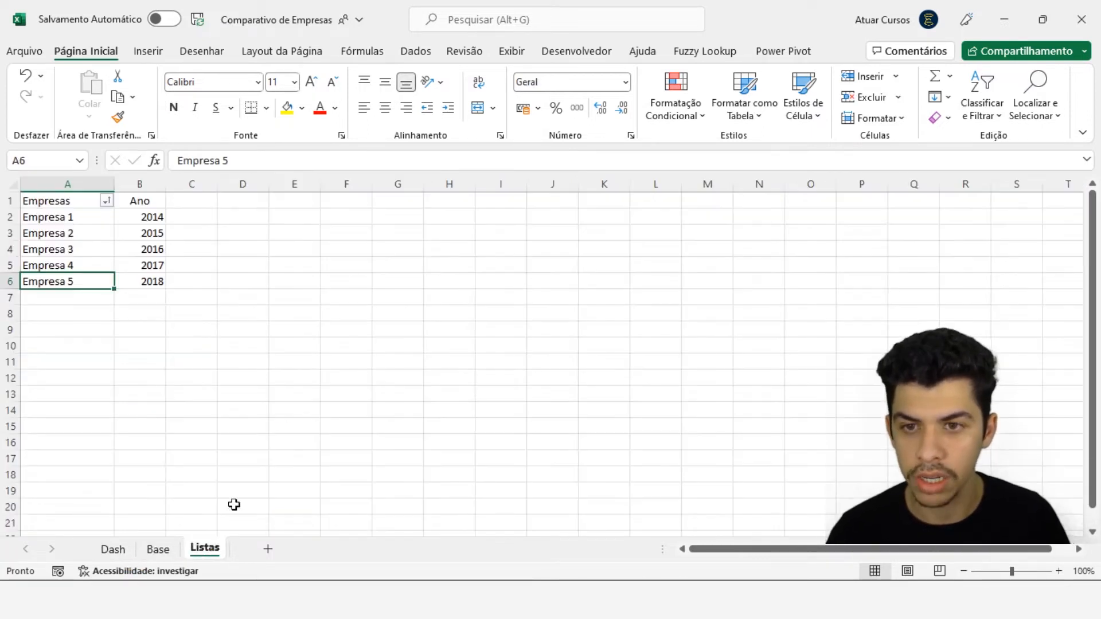
{"action": "left_click", "coordinate": [158, 549]}
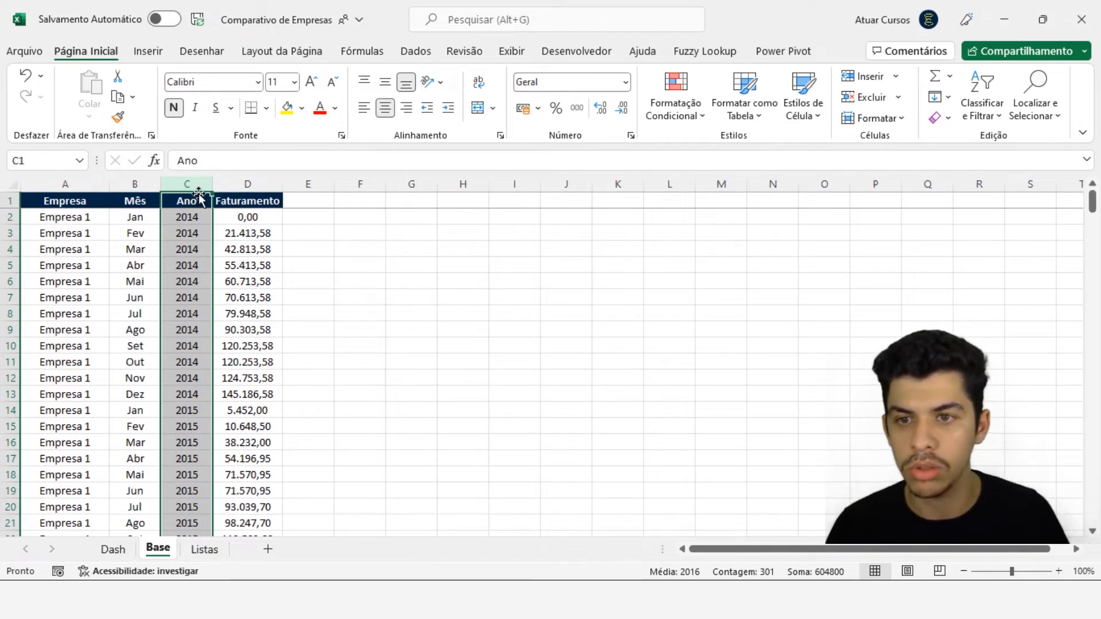
{"action": "left_click", "coordinate": [140, 185]}
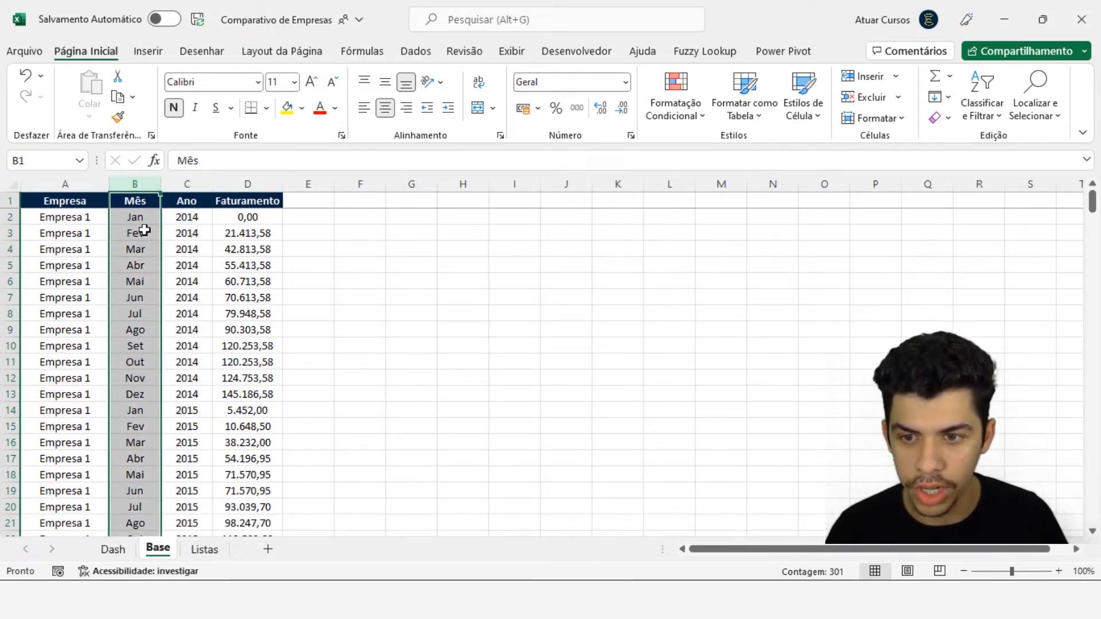
{"action": "left_click", "coordinate": [118, 549]}
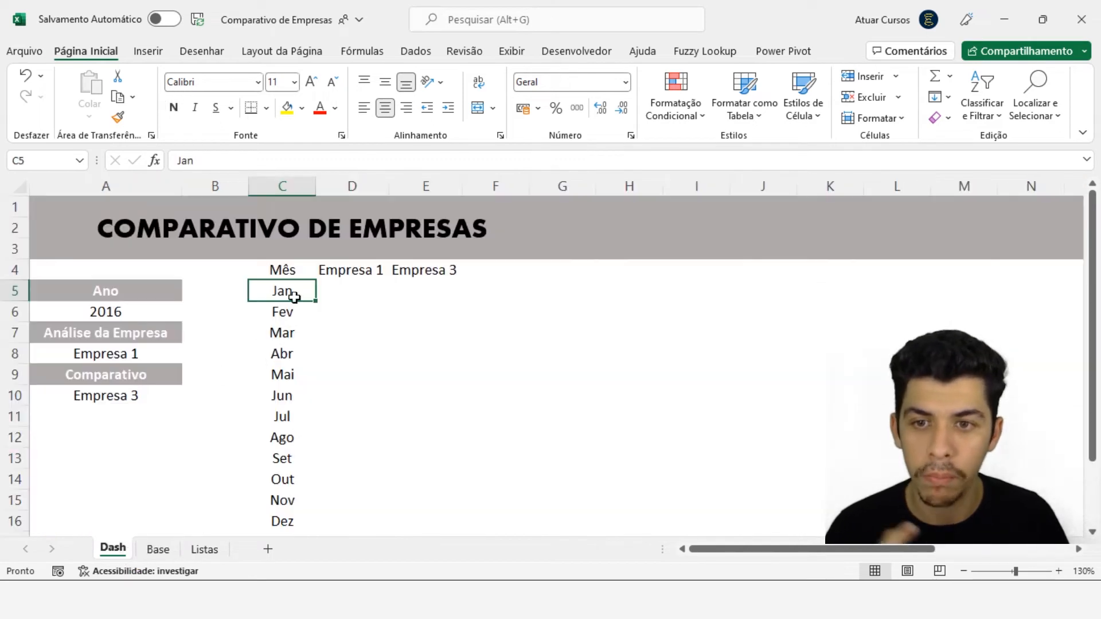
{"action": "left_click", "coordinate": [159, 549]}
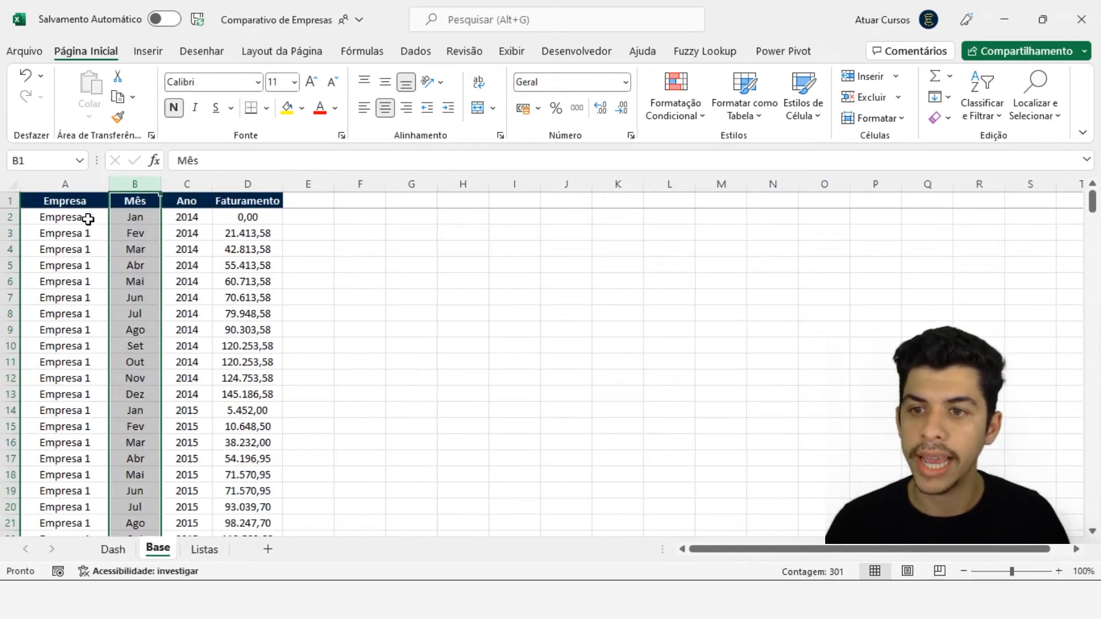
{"action": "left_click", "coordinate": [79, 184]}
{"action": "left_click", "coordinate": [113, 549]}
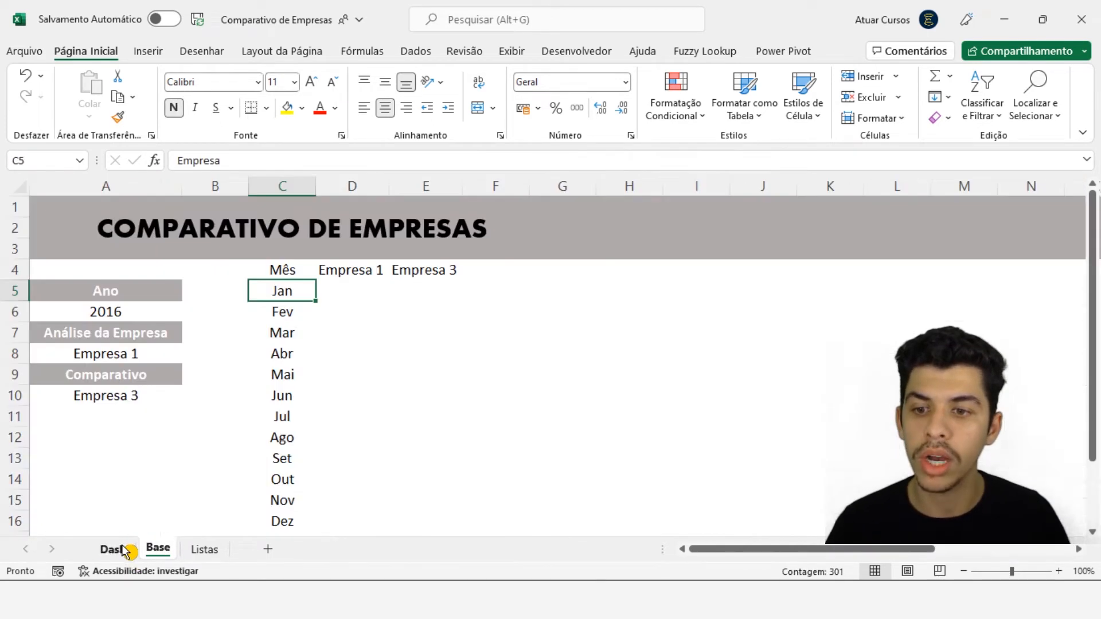
{"action": "left_click", "coordinate": [126, 399]}
{"action": "left_click", "coordinate": [143, 356]}
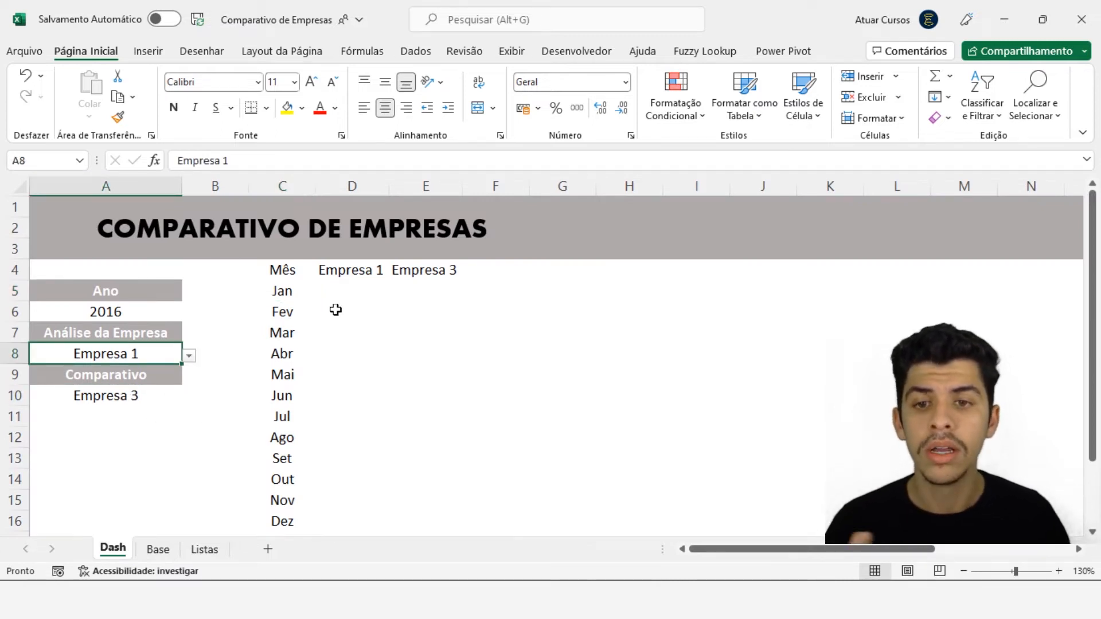
Enlarge the formula bar, enter =SOMA(Base!D:D) in Dash cell D5, and autofit column D to show the total
{"action": "left_click", "coordinate": [342, 288]}
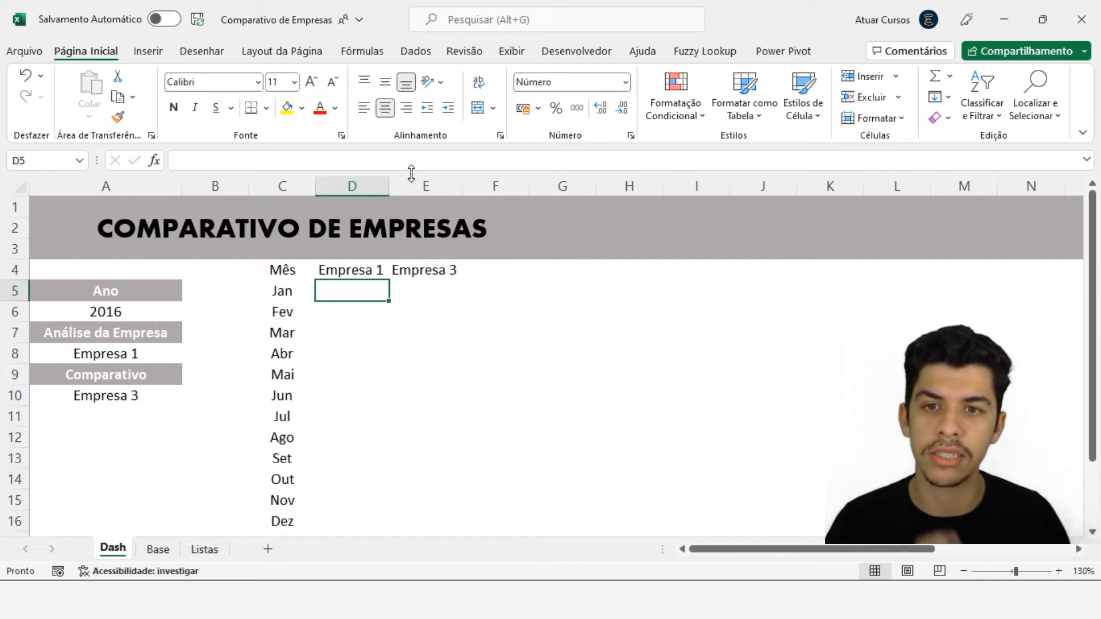
{"action": "left_click_drag", "start_coordinate": [411, 172], "coordinate": [416, 206]}
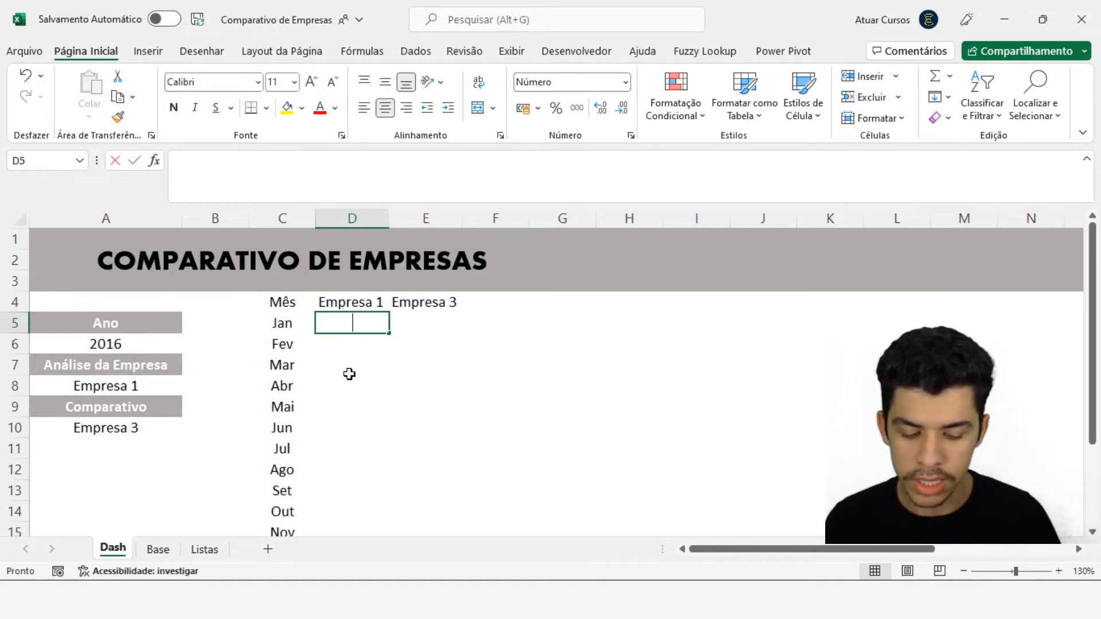
{"action": "type", "text": "=so"}
{"action": "key", "text": "Tab"}
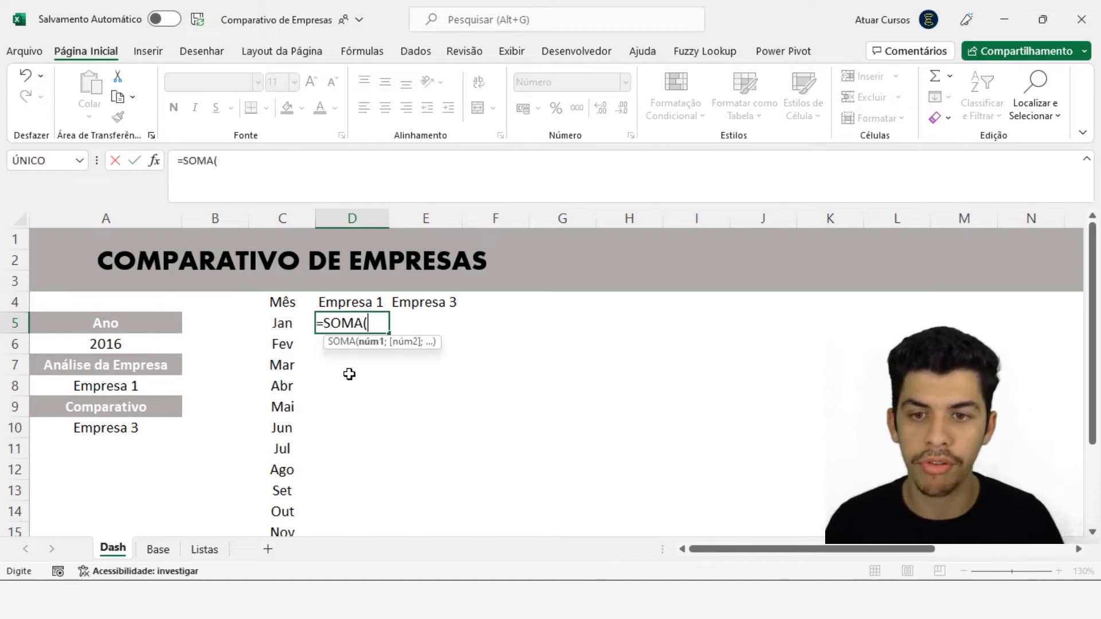
{"action": "left_click", "coordinate": [160, 551]}
{"action": "left_click", "coordinate": [253, 221]}
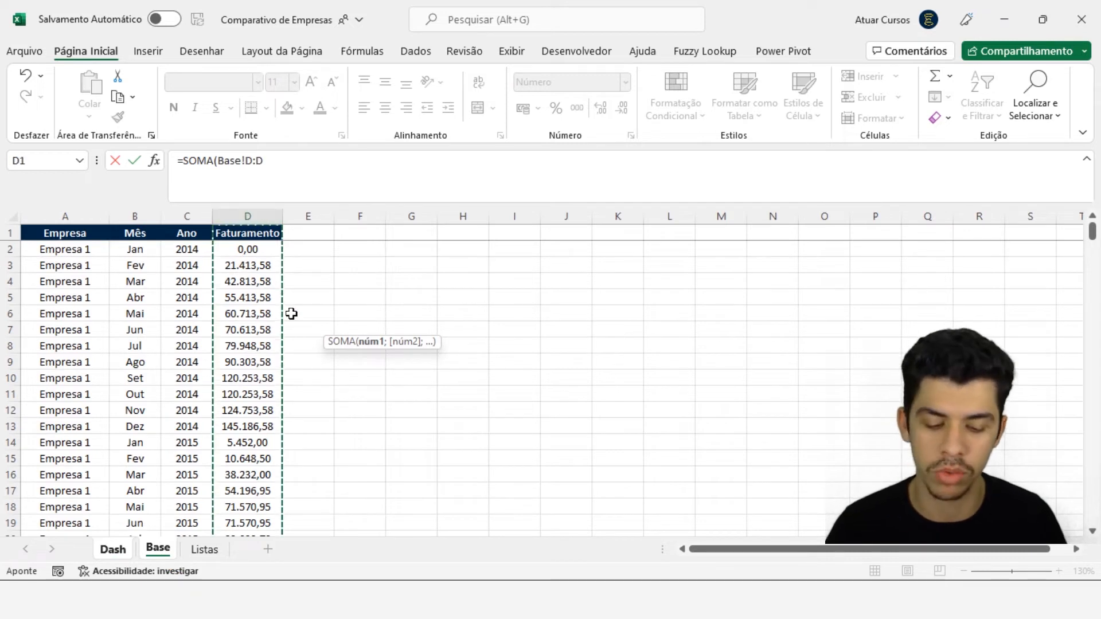
{"action": "type", "text": ")"}
{"action": "key", "text": "Return"}
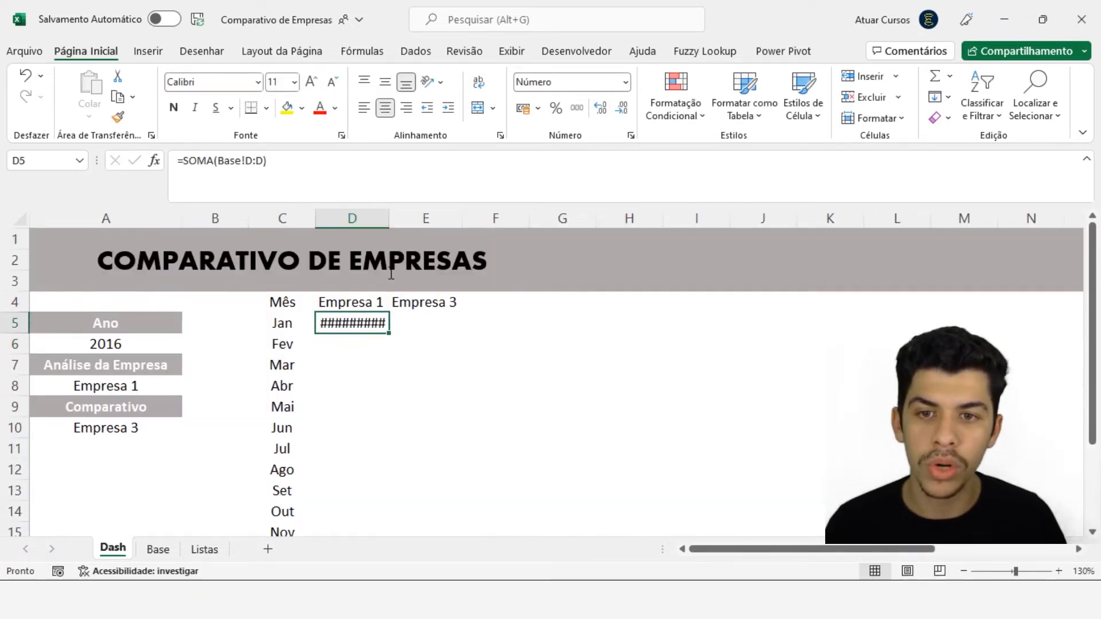
{"action": "double_click", "coordinate": [388, 206]}
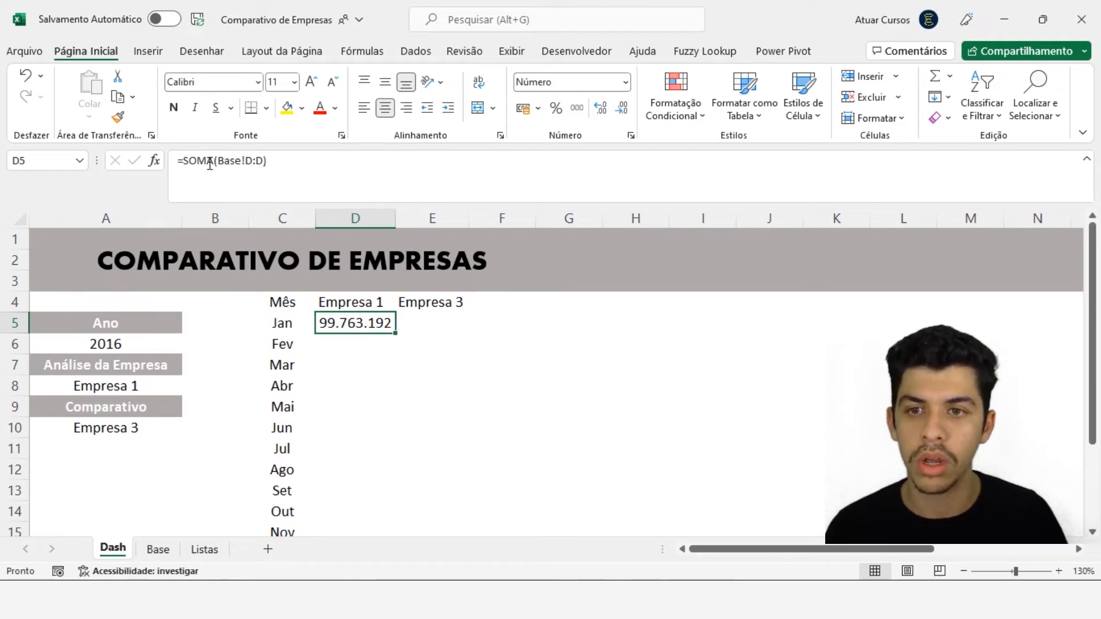
Change D5's formula to SOMASES, with Base's whole Faturamento column (Base!D:D) as the sum range
{"action": "left_click", "coordinate": [282, 167]}
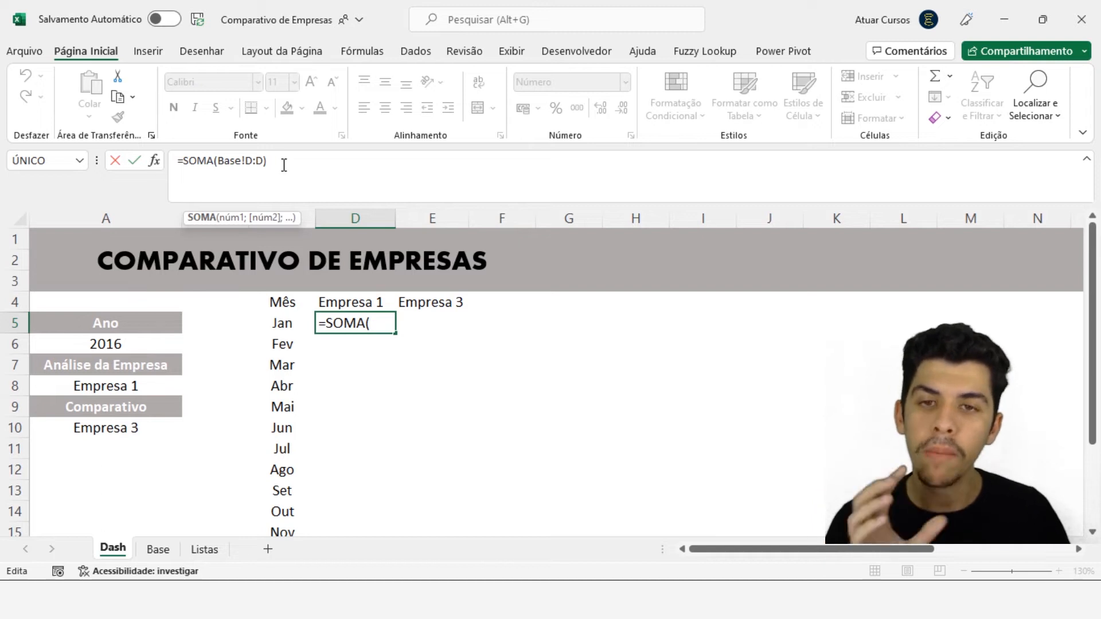
{"action": "left_click_drag", "start_coordinate": [280, 161], "coordinate": [213, 166]}
{"action": "key", "text": "BackSpace"}
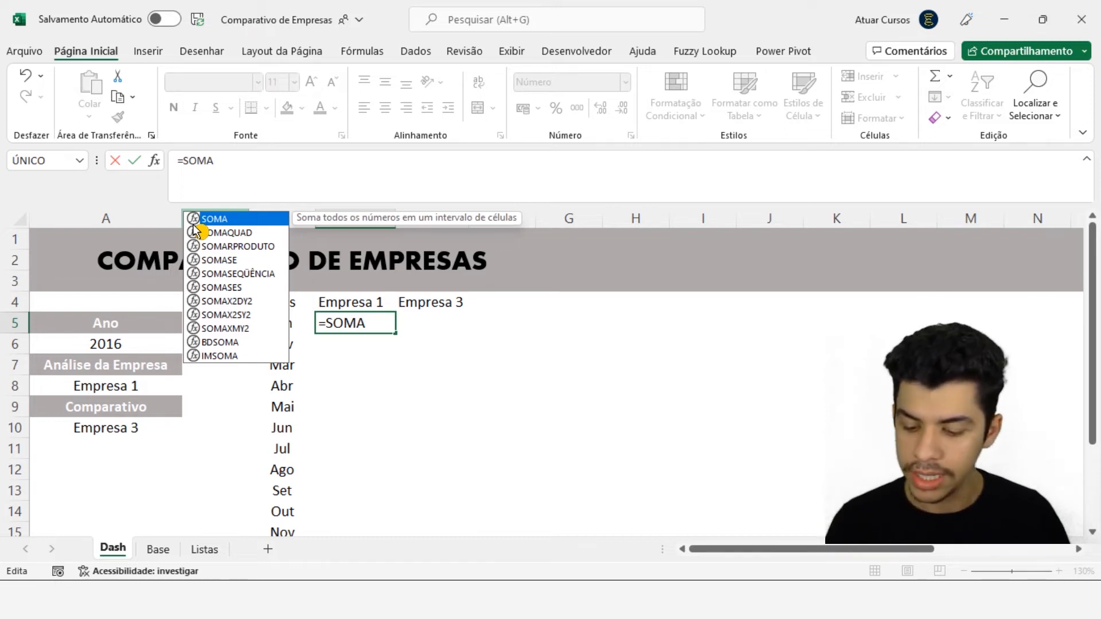
{"action": "type", "text": "ses"}
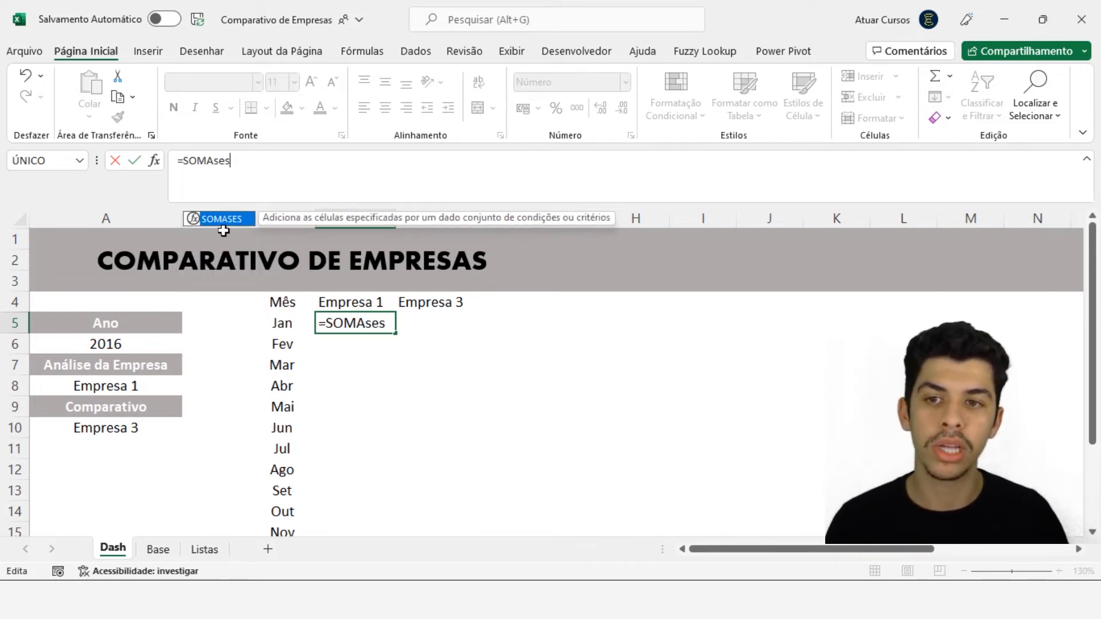
{"action": "key", "text": "Tab"}
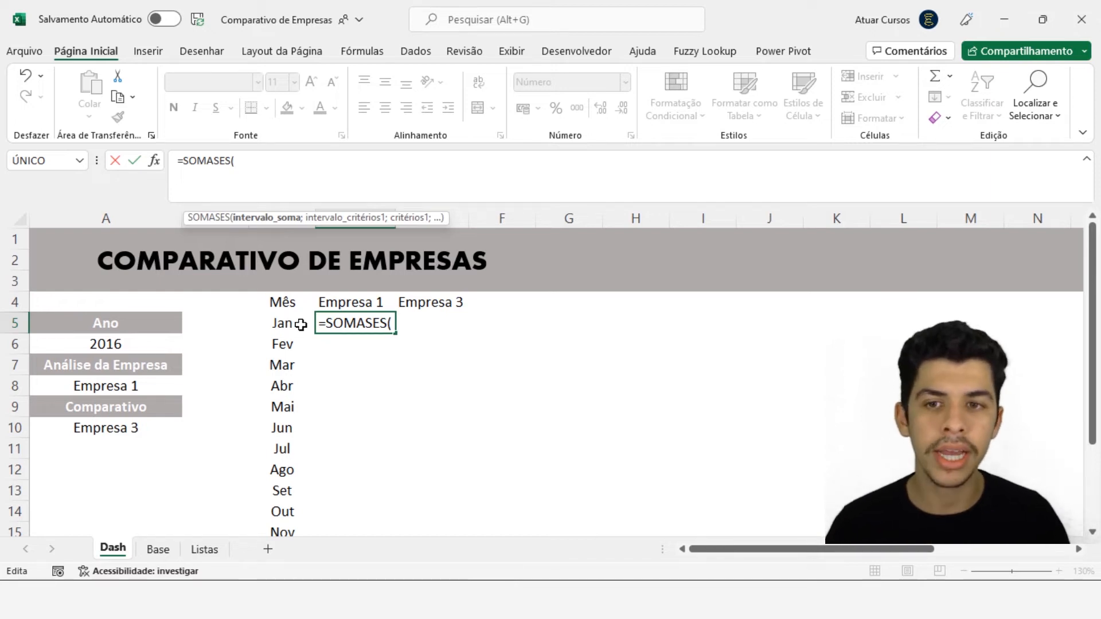
{"action": "mouse_move", "coordinate": [318, 217]}
{"action": "left_mouse_down"}
{"action": "mouse_move", "coordinate": [320, 176]}
{"action": "mouse_move", "coordinate": [319, 209]}
{"action": "mouse_move", "coordinate": [305, 211]}
{"action": "left_mouse_up"}
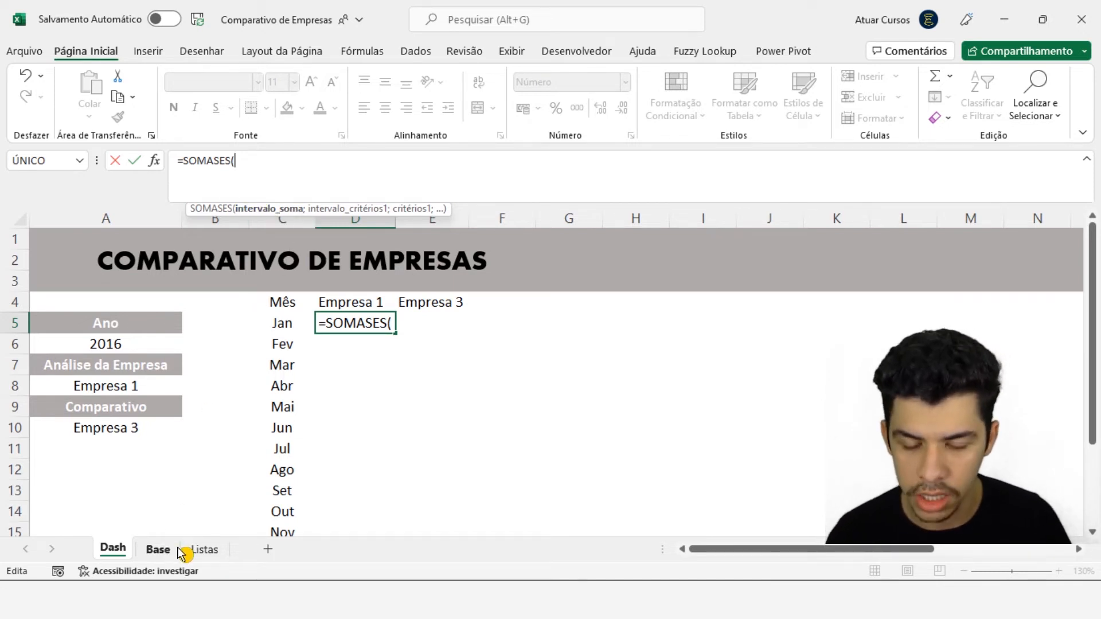
{"action": "left_click", "coordinate": [157, 549]}
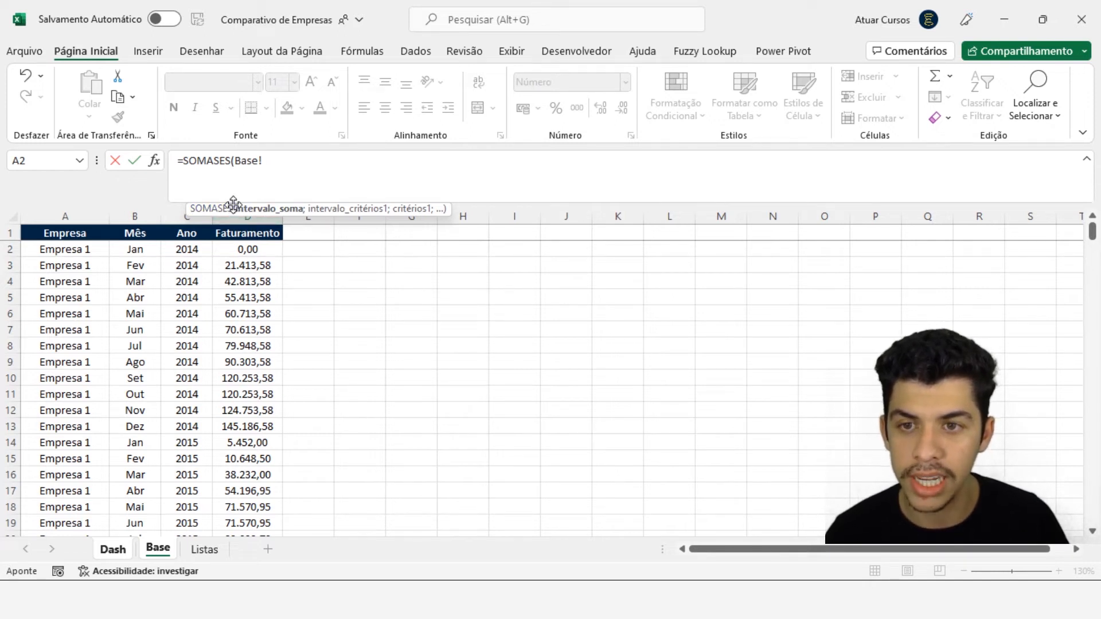
{"action": "left_click_drag", "start_coordinate": [233, 203], "coordinate": [331, 206]}
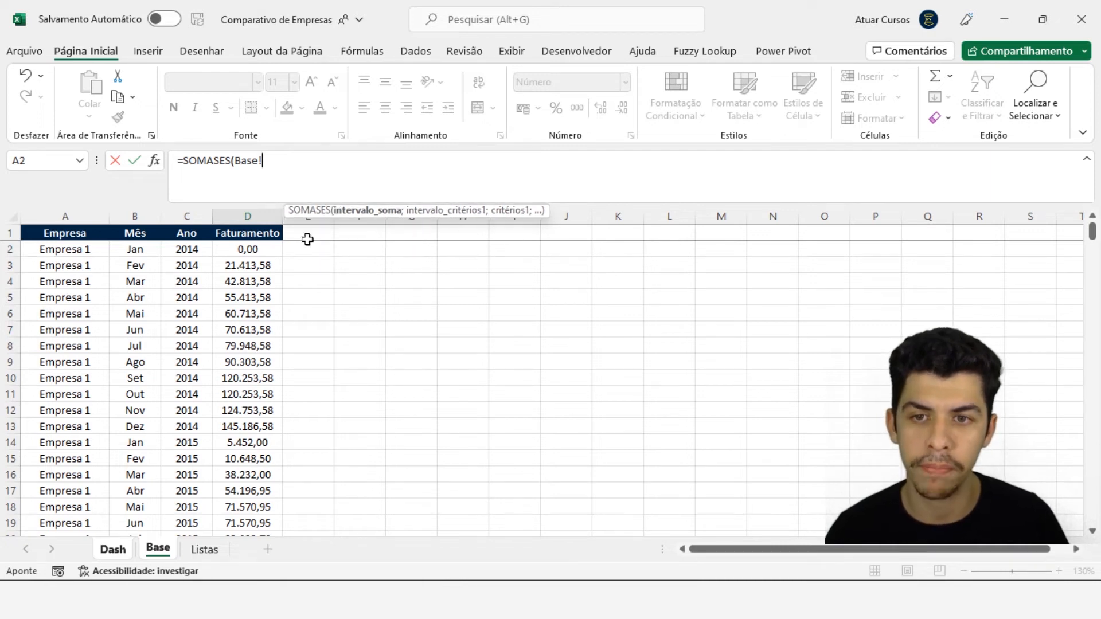
{"action": "left_click", "coordinate": [262, 217]}
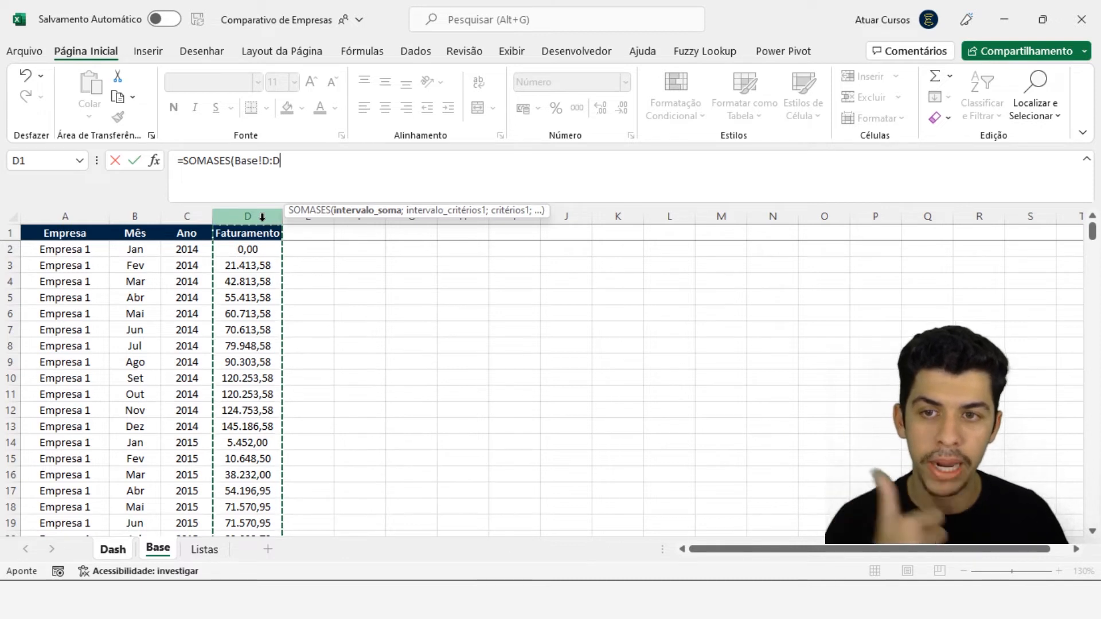
{"action": "type", "text": ";"}
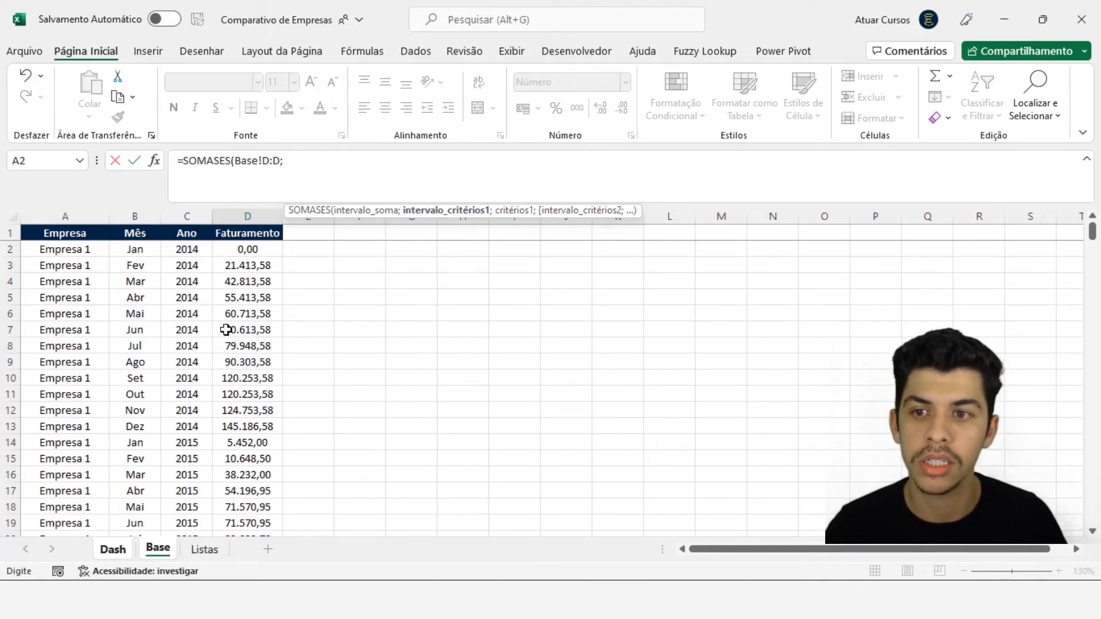
Add Base's whole Empresa column (Base!A:A) as the first criteria range of the SOMASES formula
{"action": "left_click", "coordinate": [79, 212]}
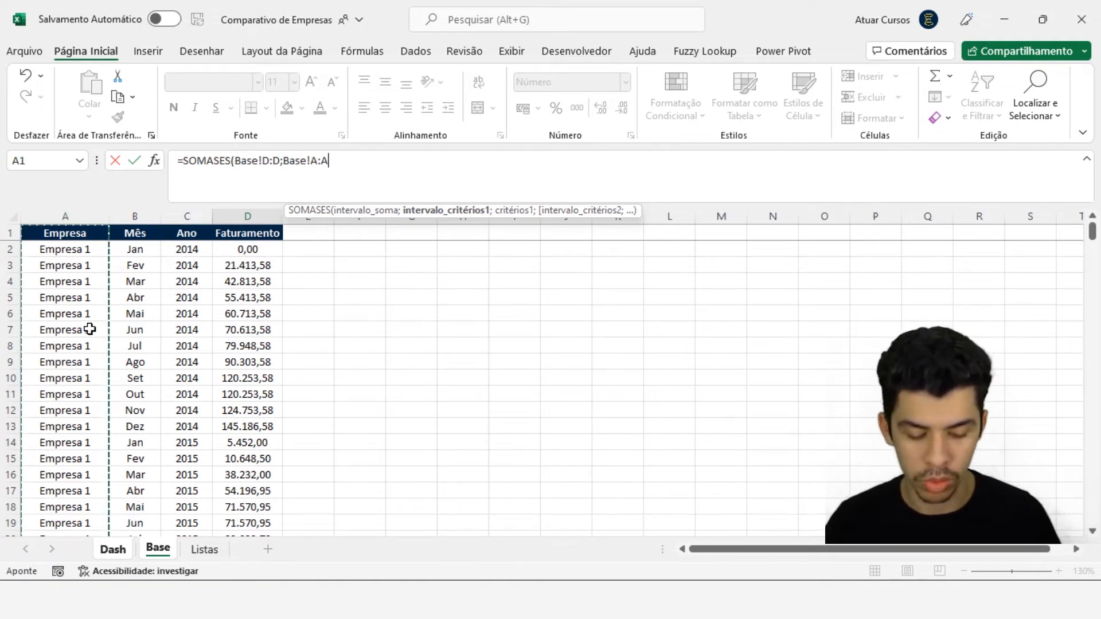
{"action": "type", "text": ";"}
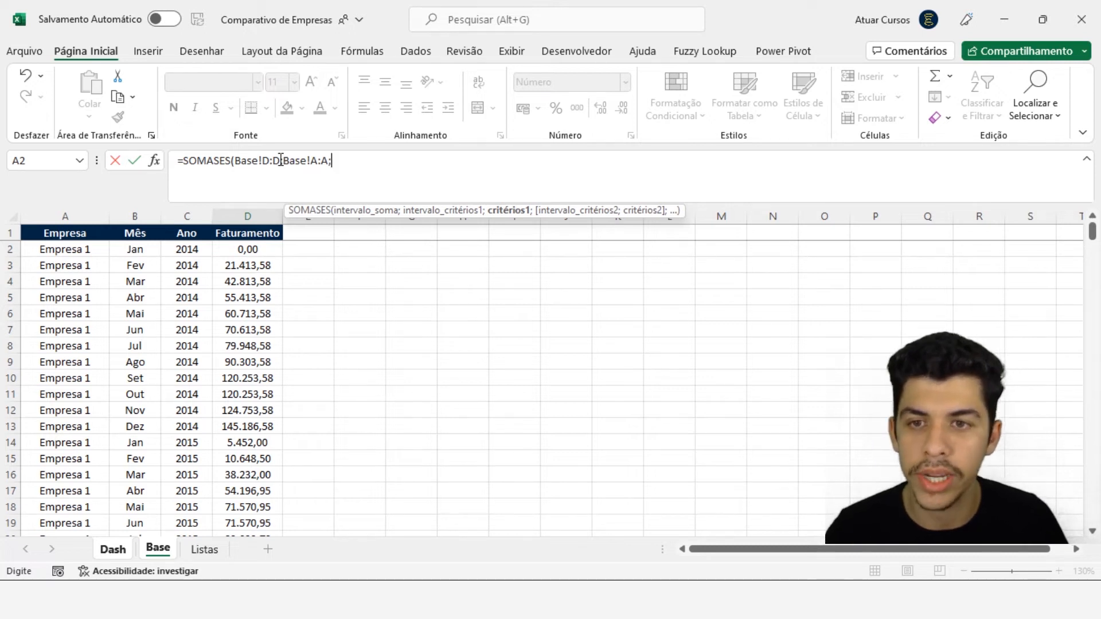
{"action": "left_click_drag", "start_coordinate": [273, 161], "coordinate": [330, 161]}
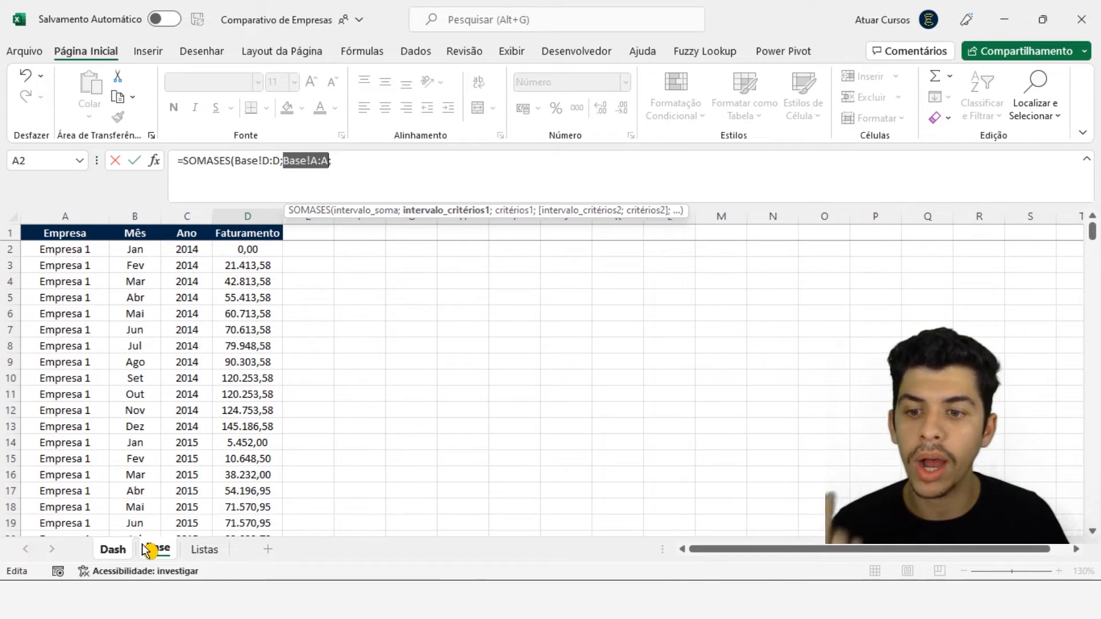
{"action": "left_click", "coordinate": [340, 180]}
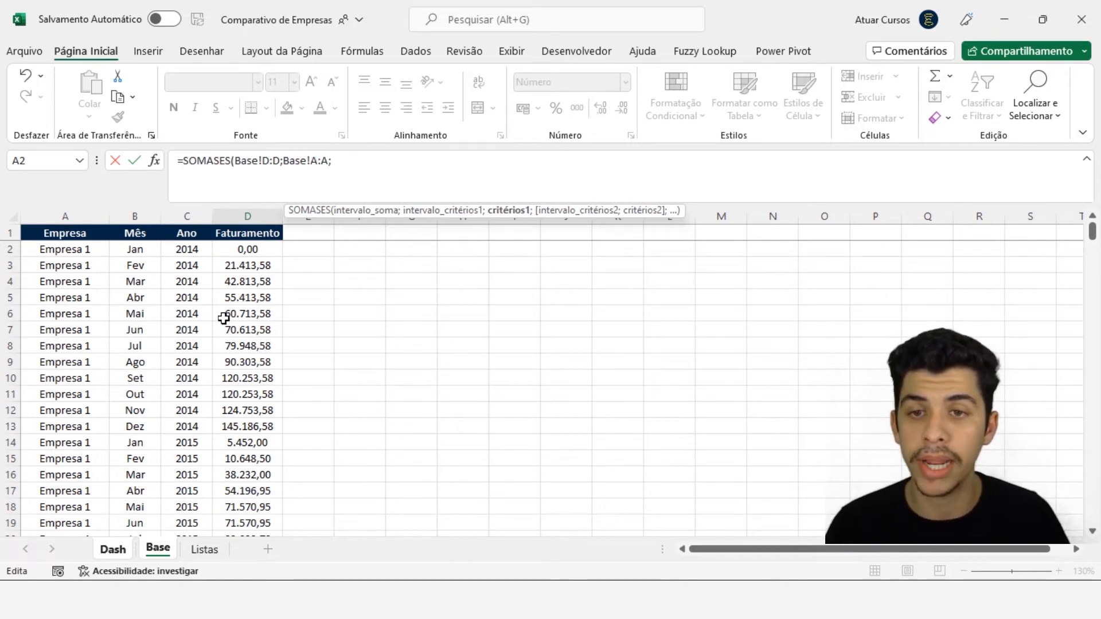
Set the first company header on Dash as the first criterion, using the absolute reference Dash!$D$4
{"action": "left_click", "coordinate": [121, 553]}
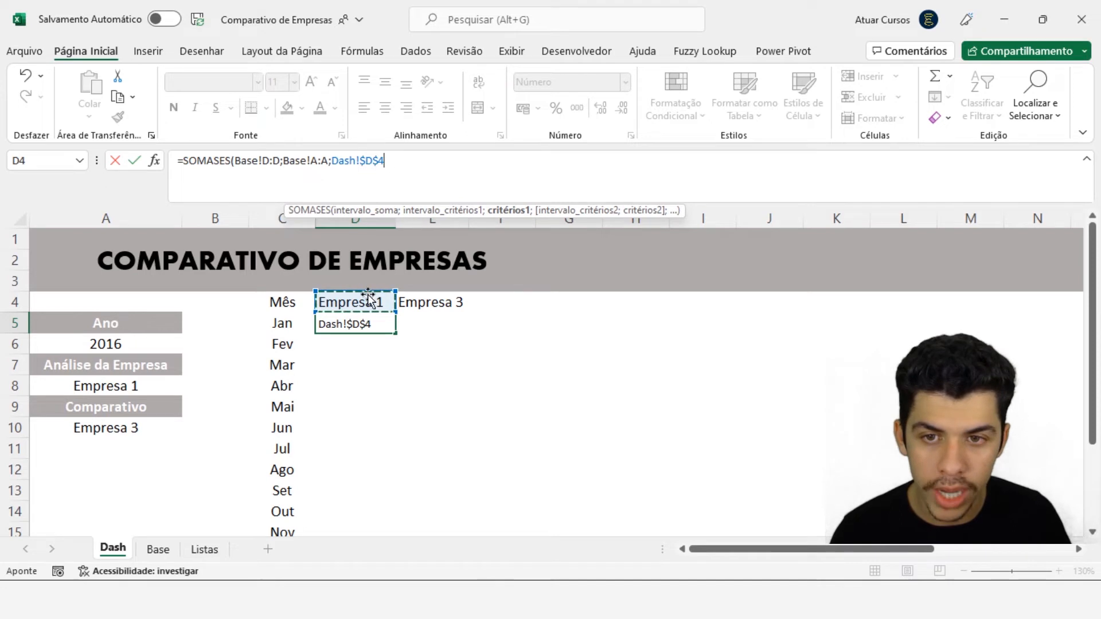
{"action": "left_click", "coordinate": [380, 321]}
{"action": "left_click", "coordinate": [373, 344]}
{"action": "left_click", "coordinate": [373, 365]}
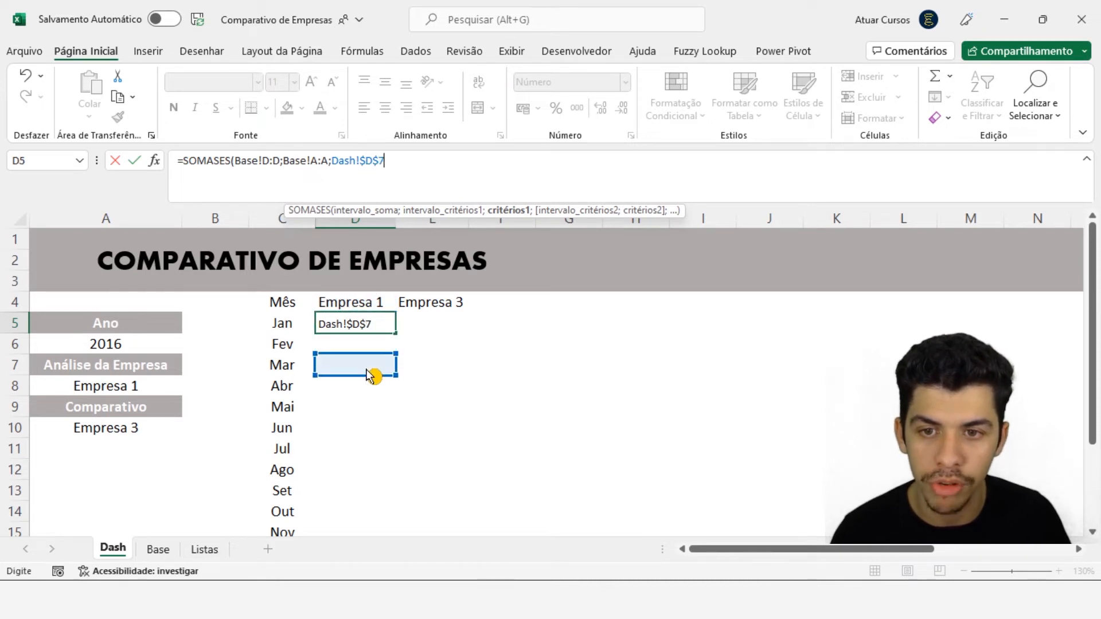
{"action": "left_click", "coordinate": [373, 407]}
{"action": "left_click", "coordinate": [373, 467]}
{"action": "left_click", "coordinate": [380, 302]}
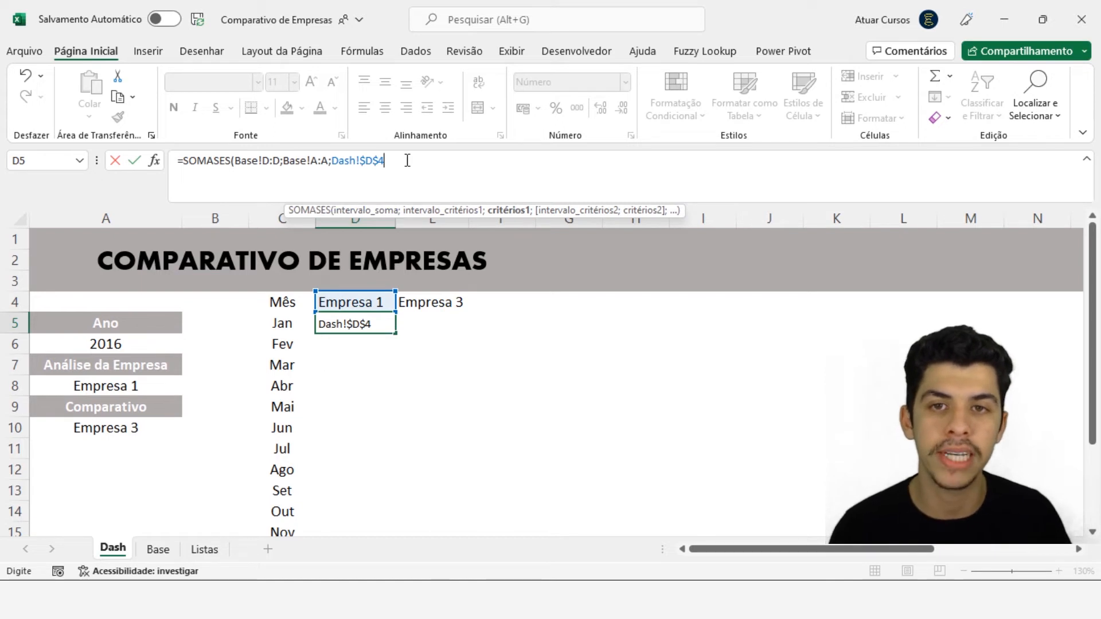
{"action": "type", "text": ";"}
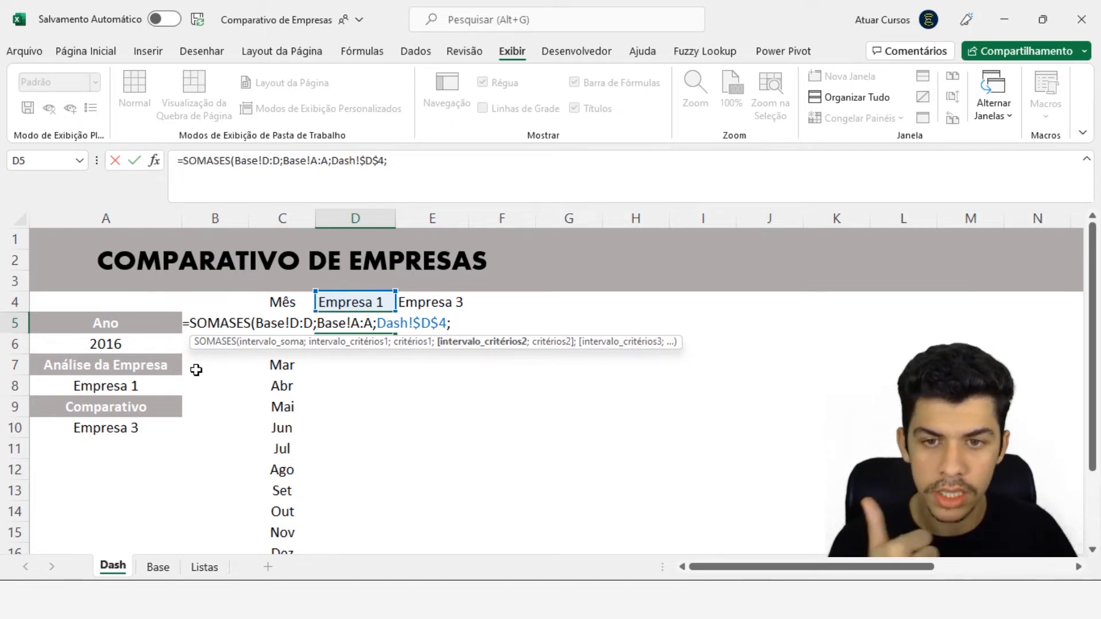
Add Base's whole Ano column (Base!C:C) as the second criteria range, with the selected year as its absolute criterion, Dash!$A$6
{"action": "left_click", "coordinate": [159, 567]}
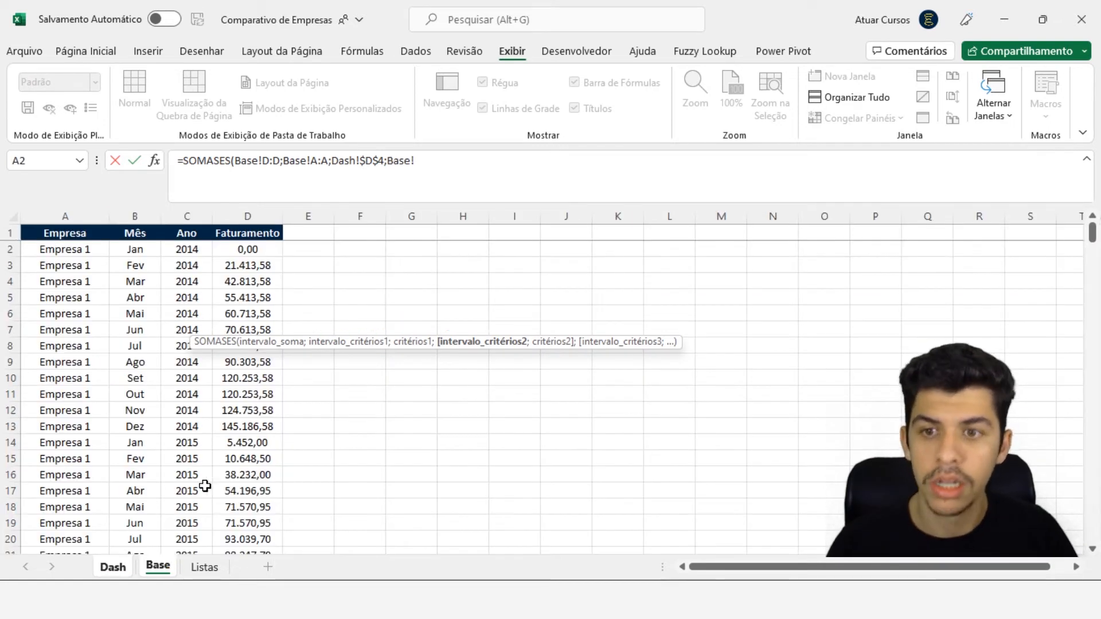
{"action": "left_click", "coordinate": [197, 215]}
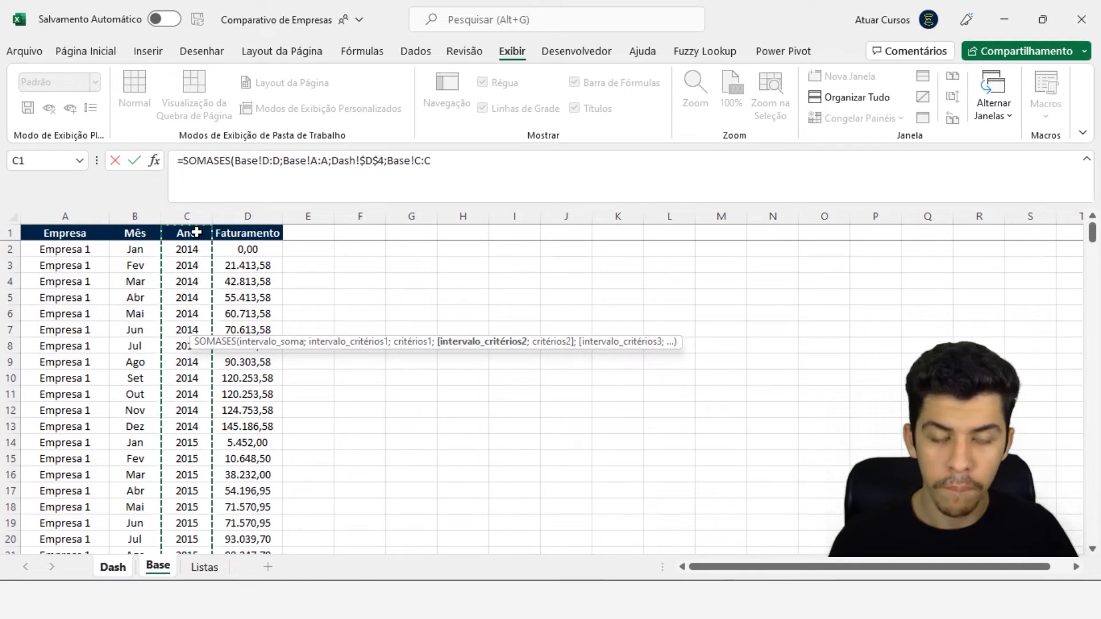
{"action": "type", "text": ";"}
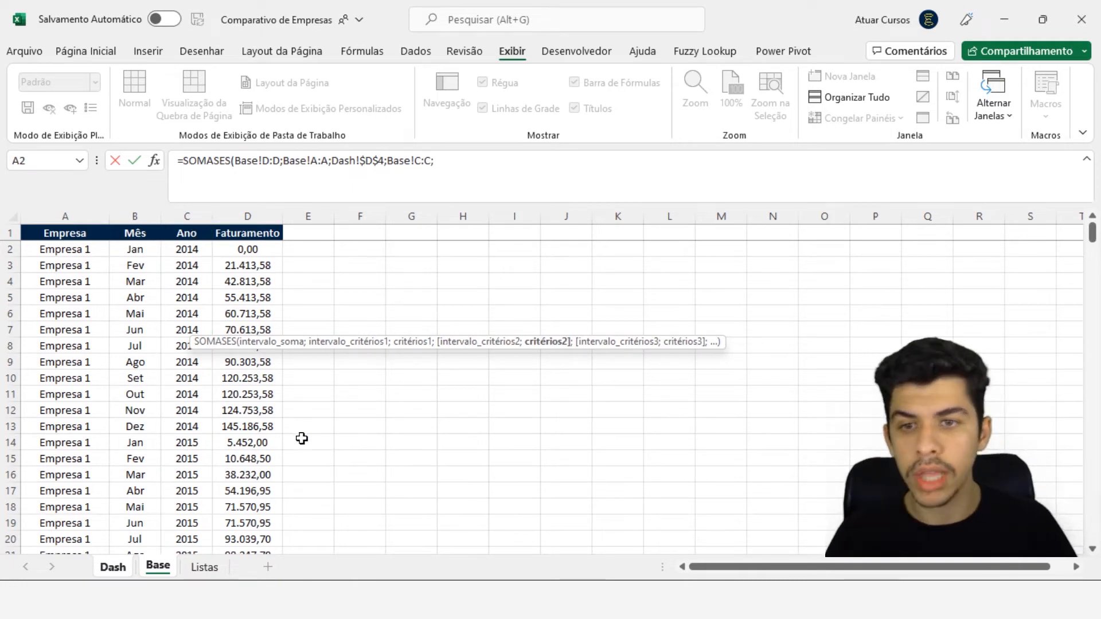
{"action": "left_click", "coordinate": [113, 566]}
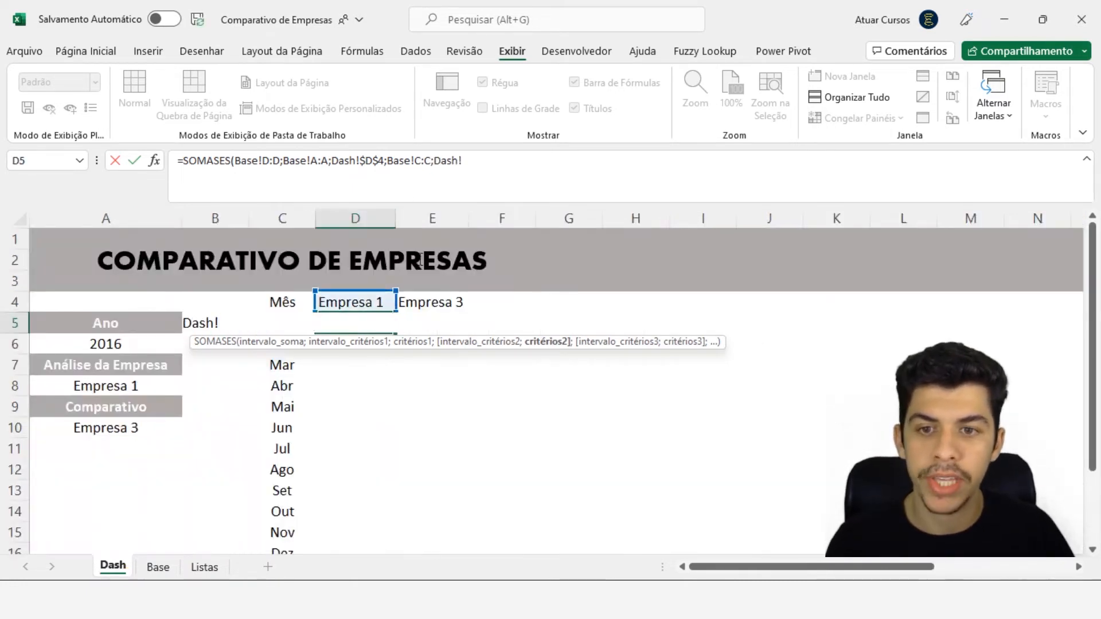
{"action": "left_click", "coordinate": [142, 345]}
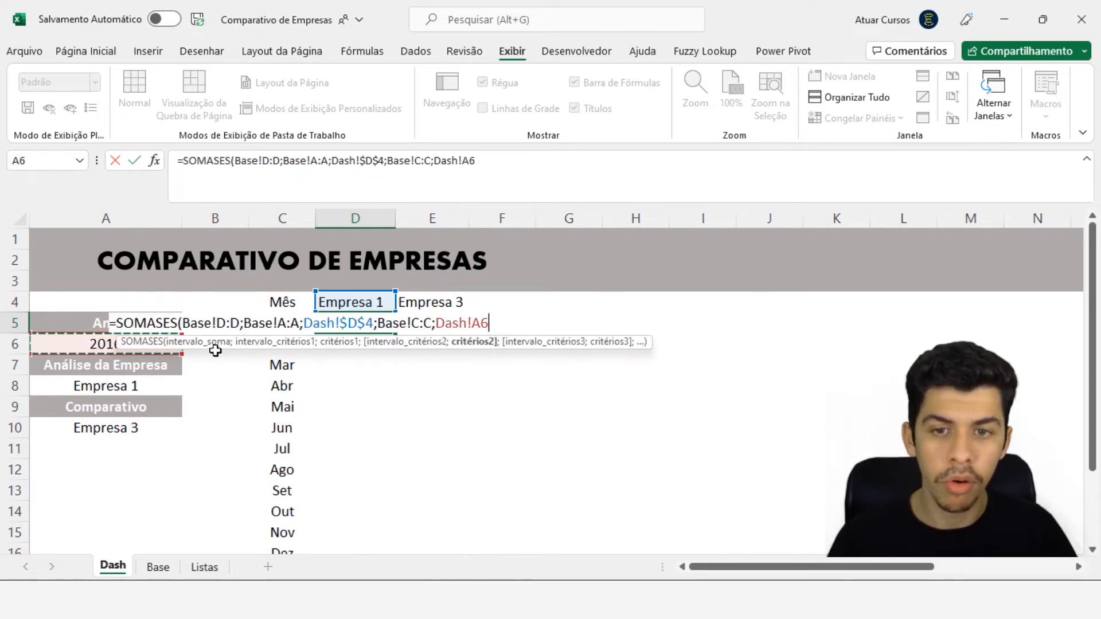
{"action": "key", "text": "F4"}
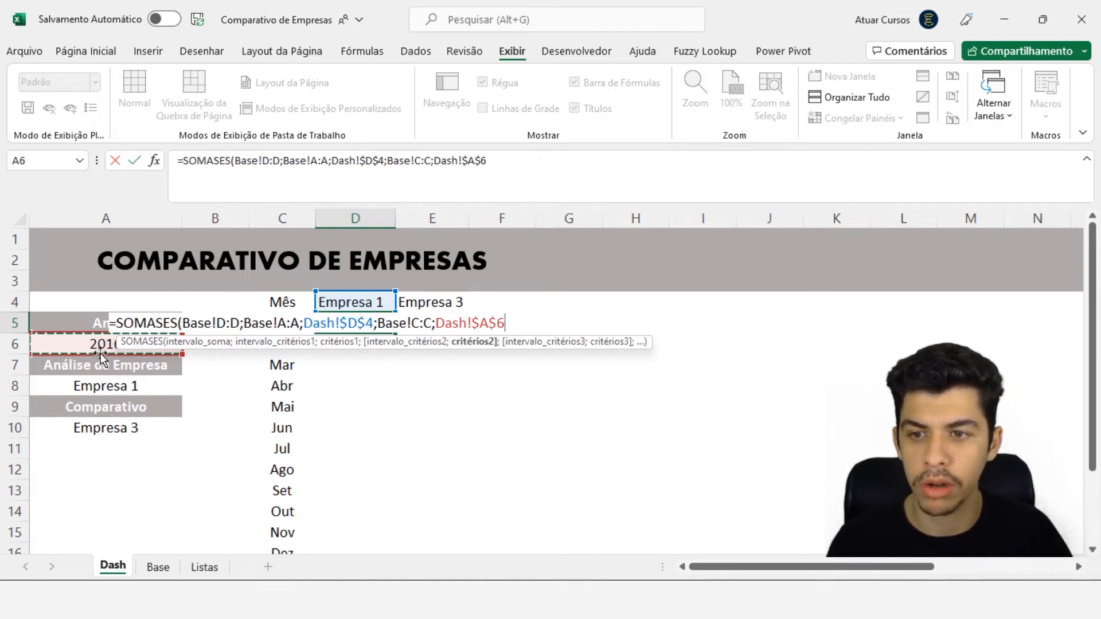
{"action": "mouse_move", "coordinate": [101, 353]}
{"action": "left_mouse_down"}
{"action": "mouse_move", "coordinate": [118, 438]}
{"action": "mouse_move", "coordinate": [113, 346]}
{"action": "left_mouse_up"}
{"action": "type", "text": ";"}
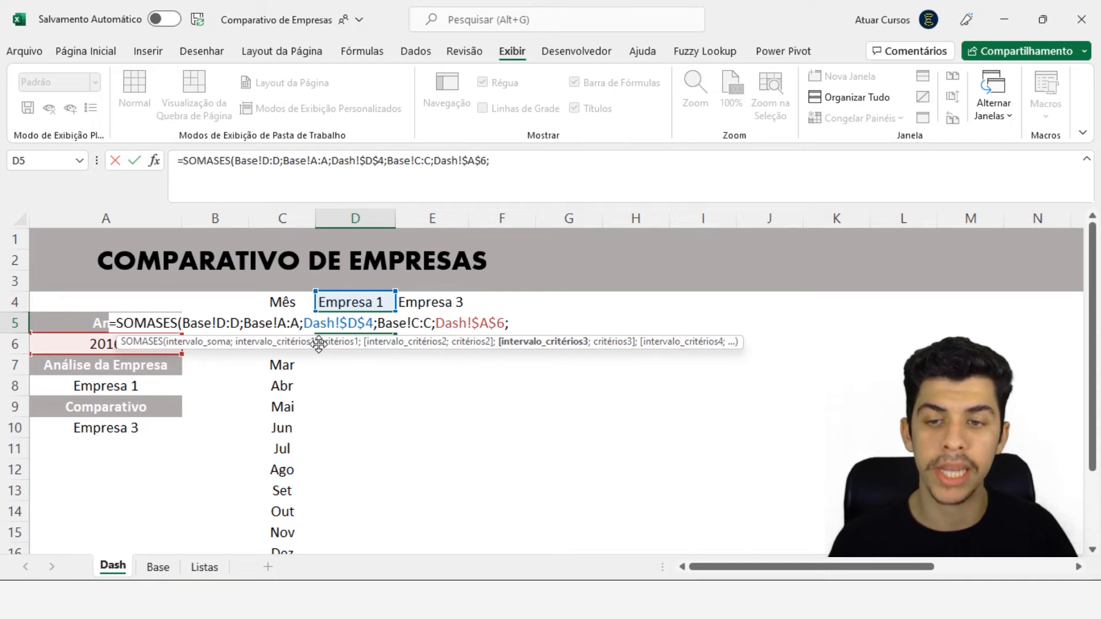
Add Base's whole Mês column (Base!B:B) as the third criteria range, with Dash!C5 as its relative criterion, and complete the D5 formula
{"action": "left_click", "coordinate": [166, 571]}
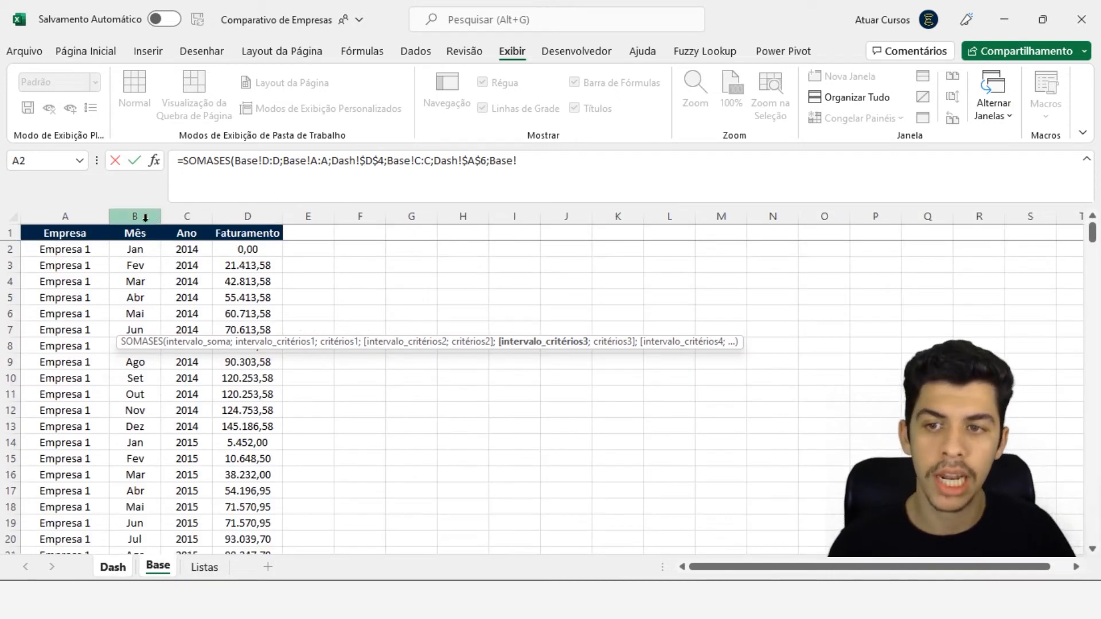
{"action": "left_click", "coordinate": [145, 217]}
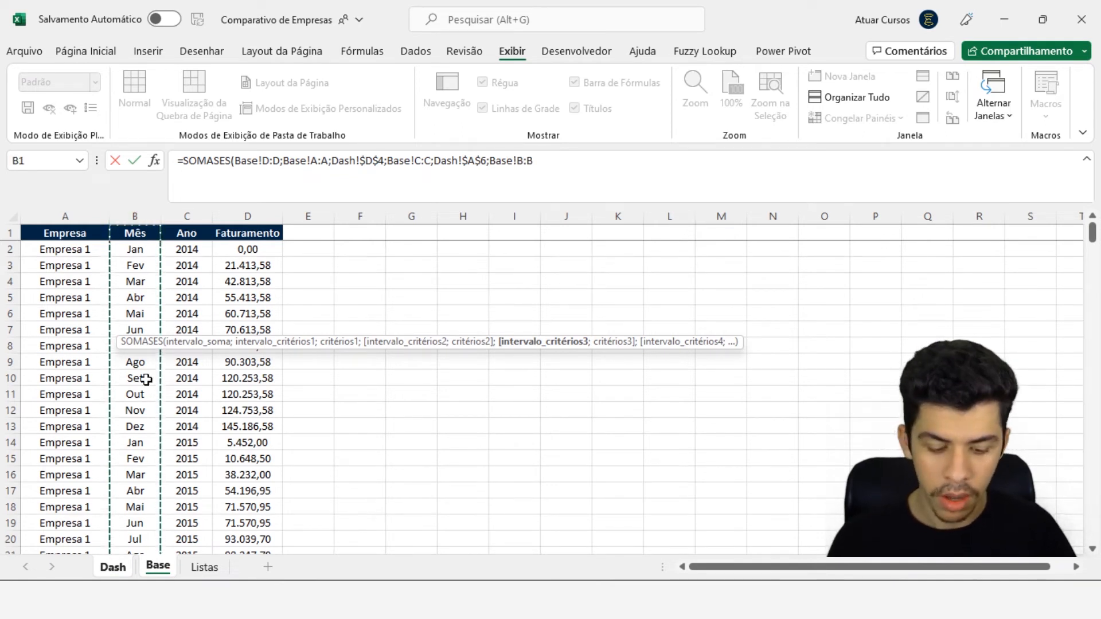
{"action": "type", "text": ";"}
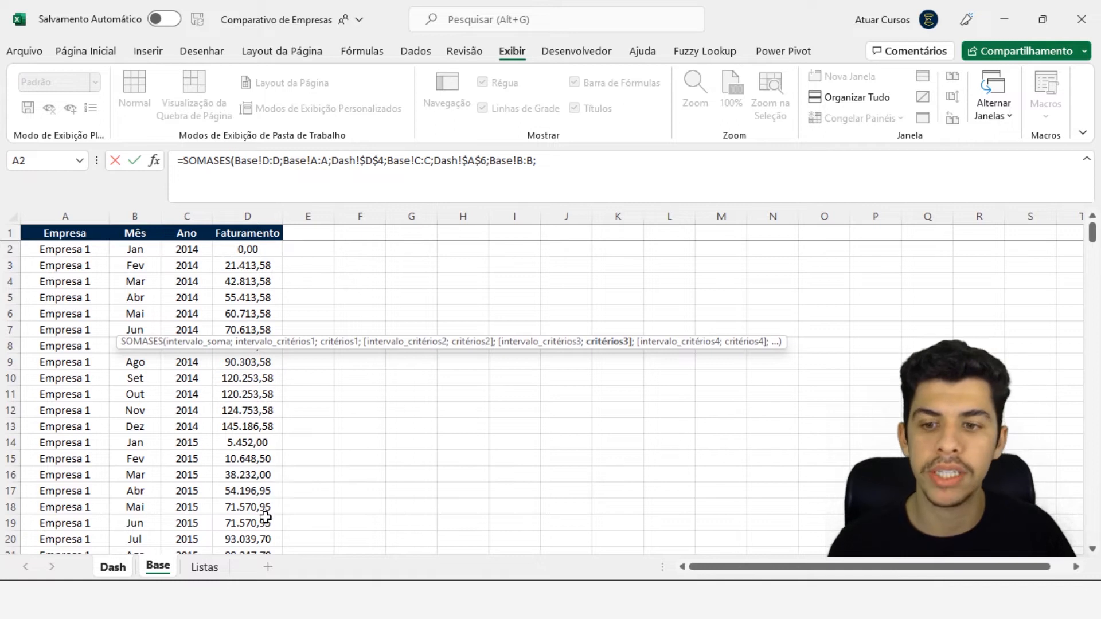
{"action": "left_click", "coordinate": [123, 571]}
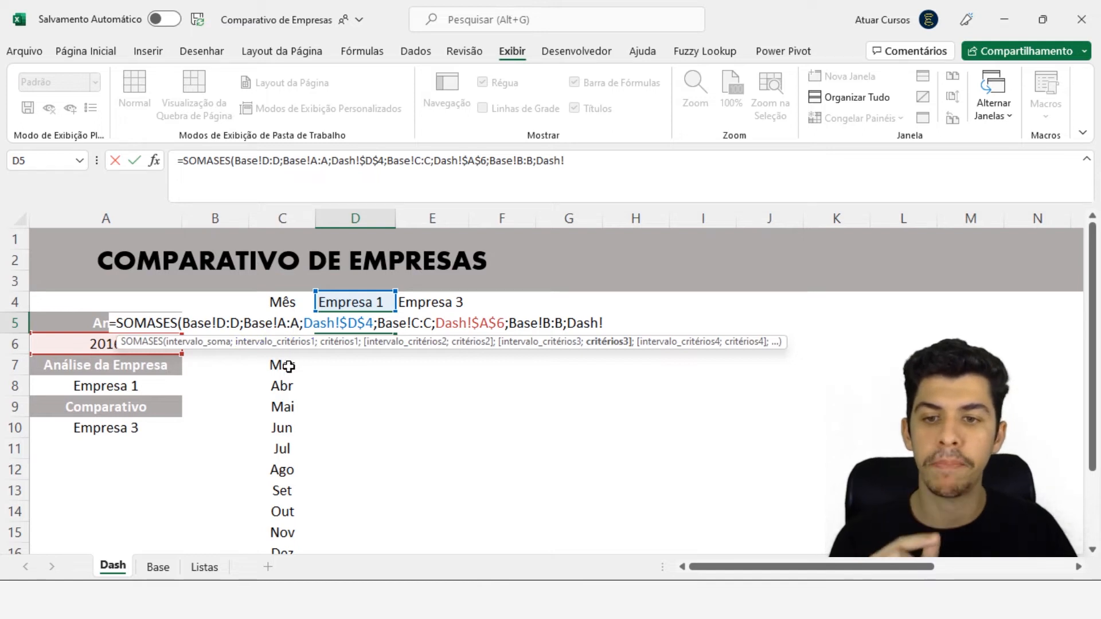
{"action": "left_click", "coordinate": [287, 302]}
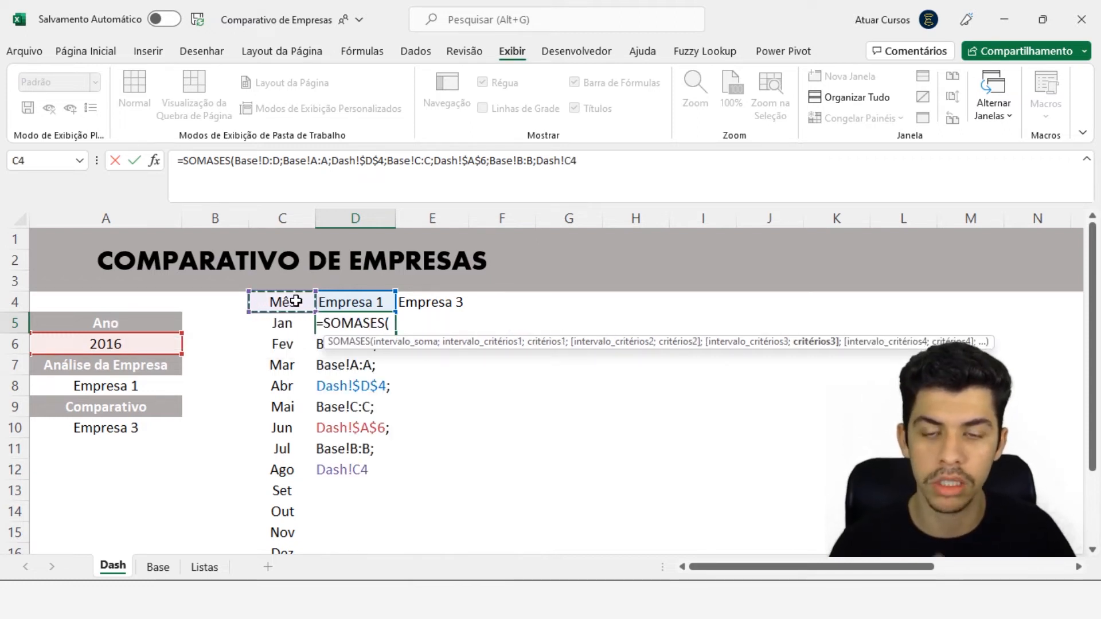
{"action": "key", "text": "Down"}
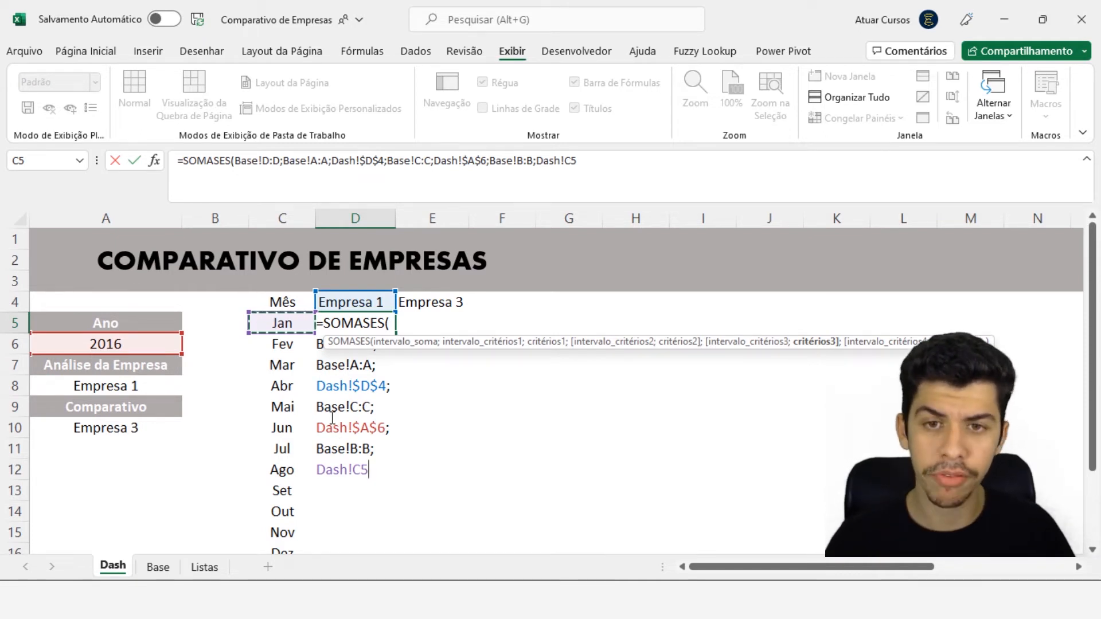
{"action": "type", "text": ")"}
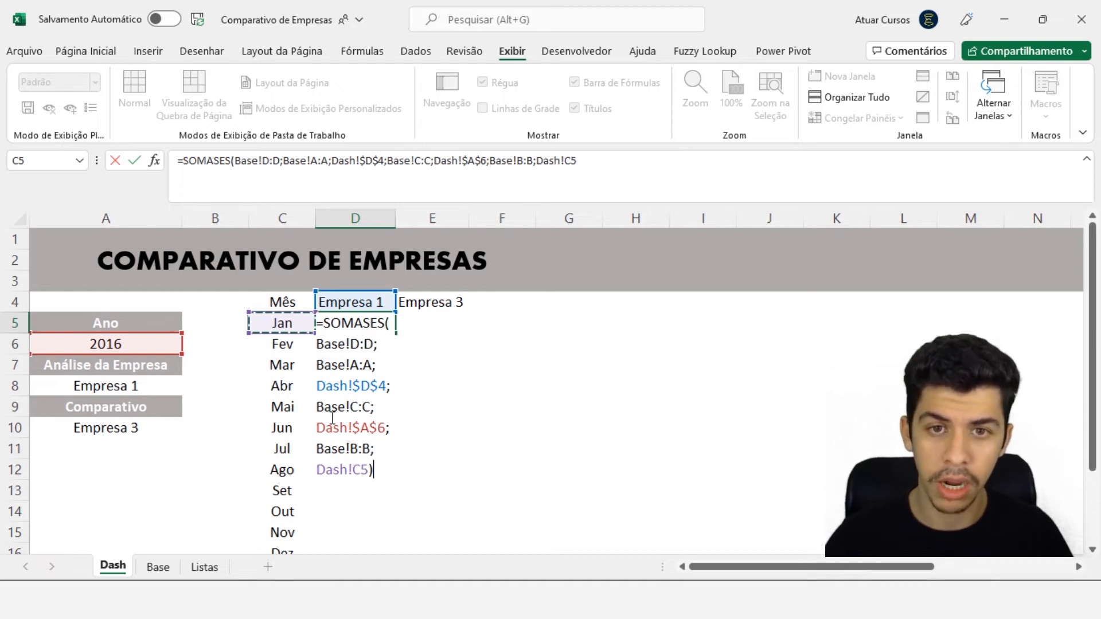
{"action": "key", "text": "Return"}
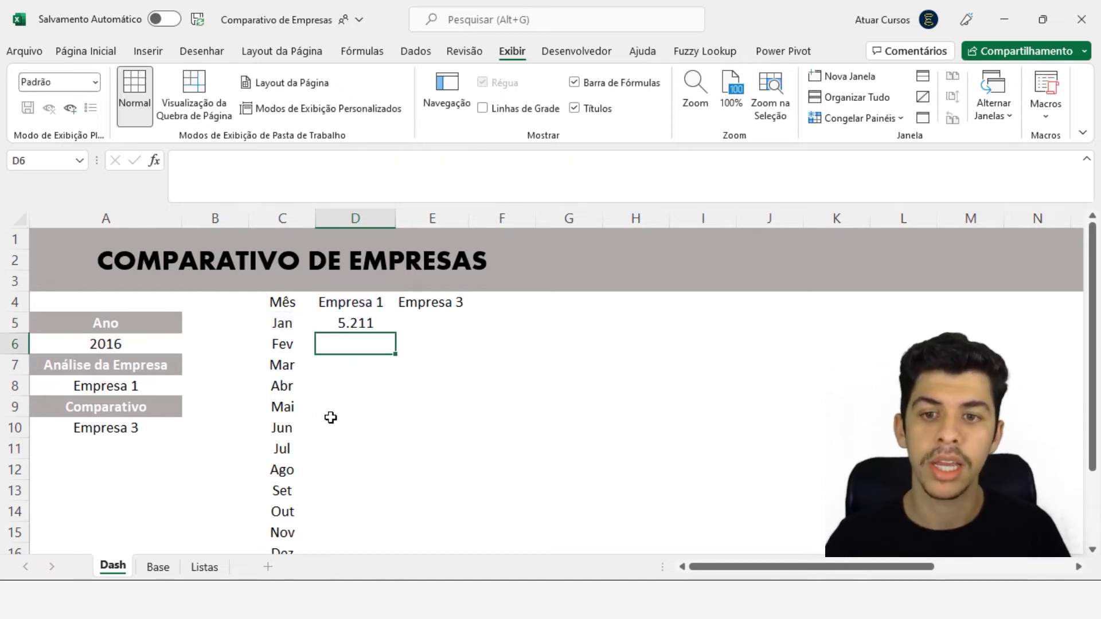
Check D5's result and criteria against Empresa 1's January 2016 revenue record on the Base sheet
{"action": "left_click", "coordinate": [379, 324]}
{"action": "left_click", "coordinate": [141, 385]}
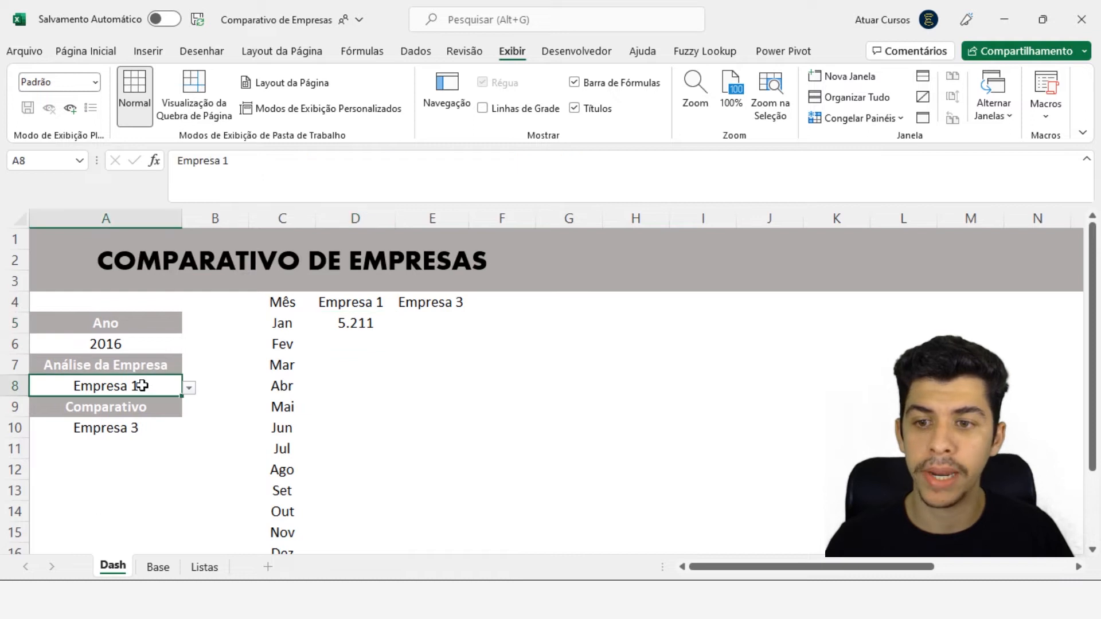
{"action": "left_click", "coordinate": [159, 344]}
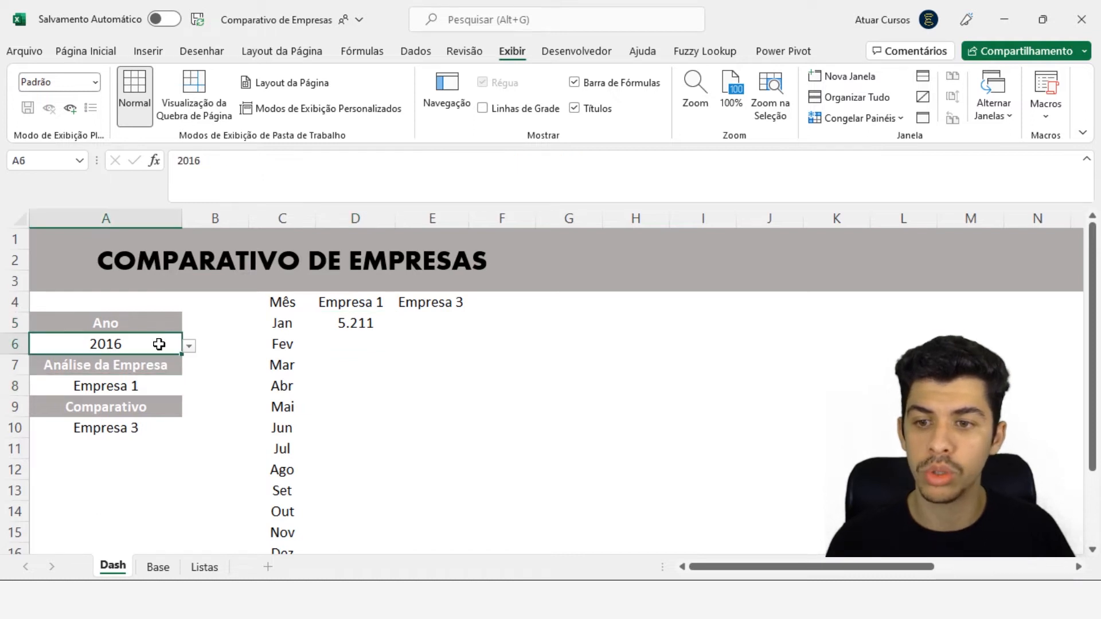
{"action": "left_click", "coordinate": [339, 336]}
{"action": "key", "text": "Up"}
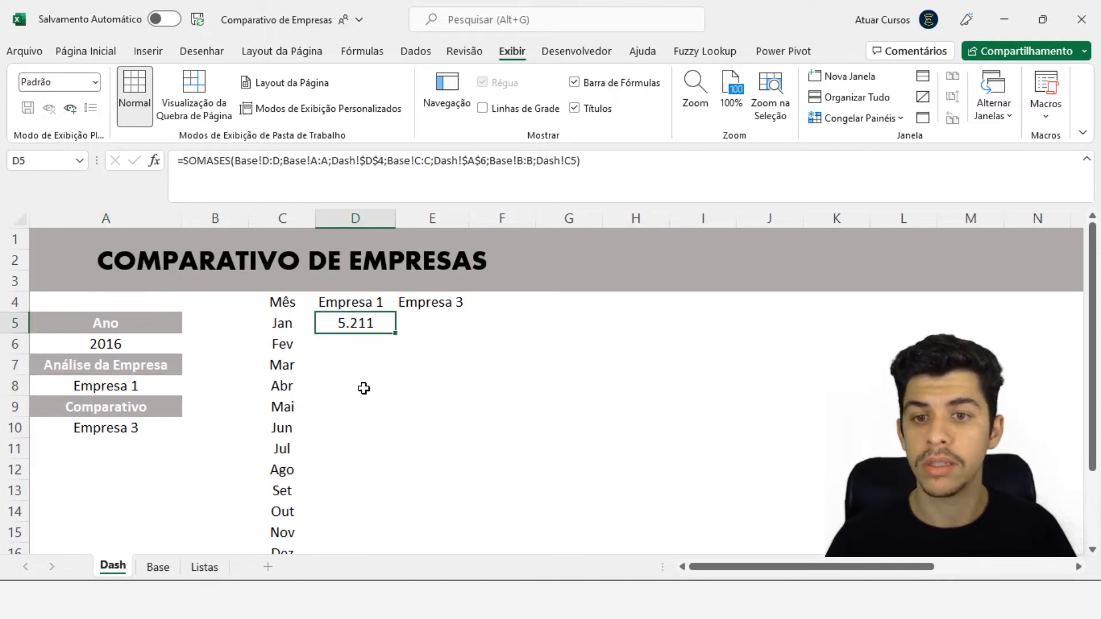
{"action": "key", "text": "F2"}
{"action": "key", "text": "Escape"}
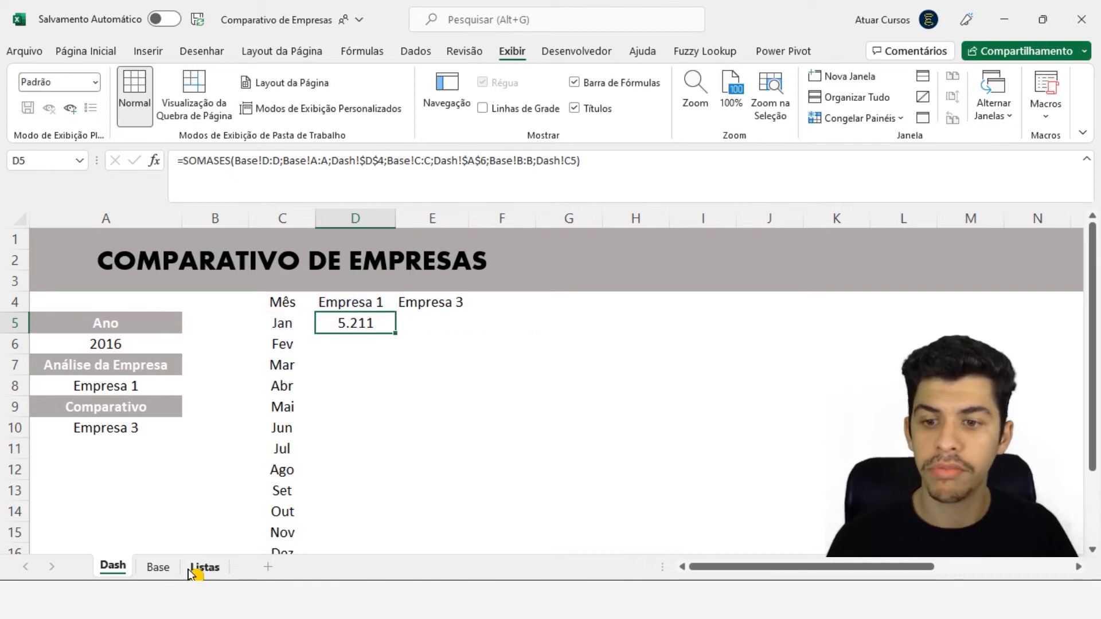
{"action": "left_click", "coordinate": [162, 569]}
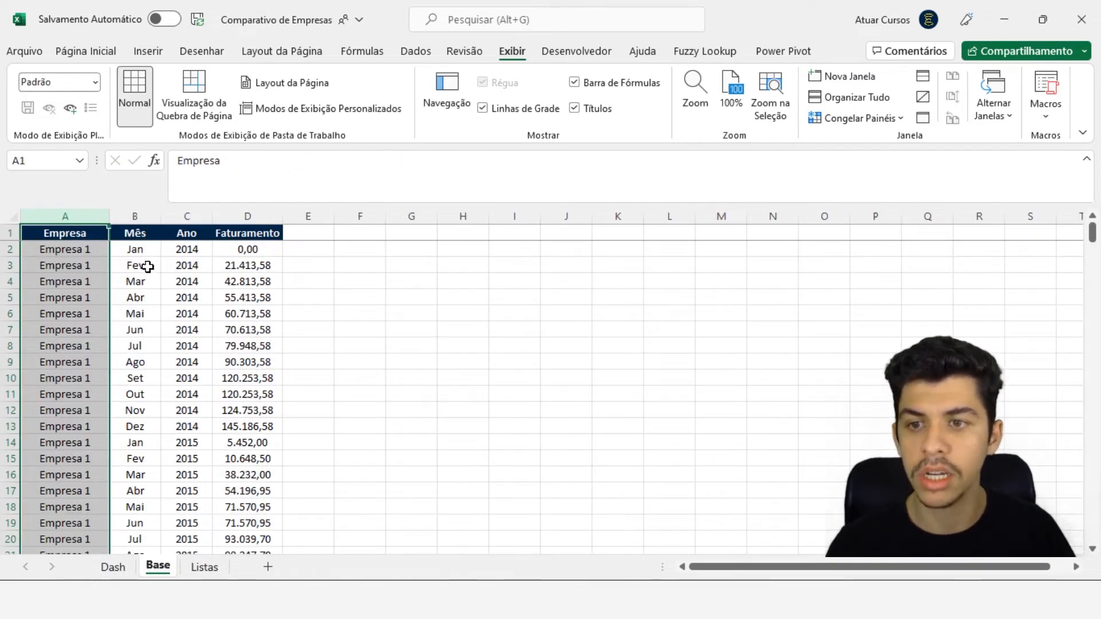
{"action": "left_click", "coordinate": [147, 267]}
{"action": "scroll", "coordinate": [192, 367], "scroll_direction": "down", "scroll_amount": 11}
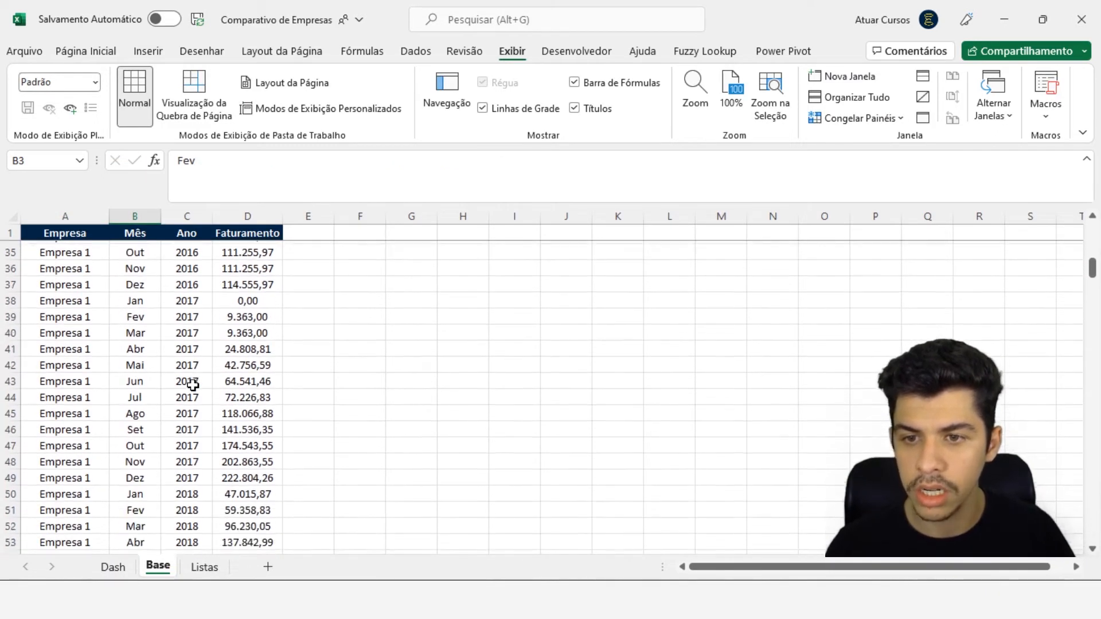
{"action": "scroll", "coordinate": [192, 385], "scroll_direction": "up", "scroll_amount": 6}
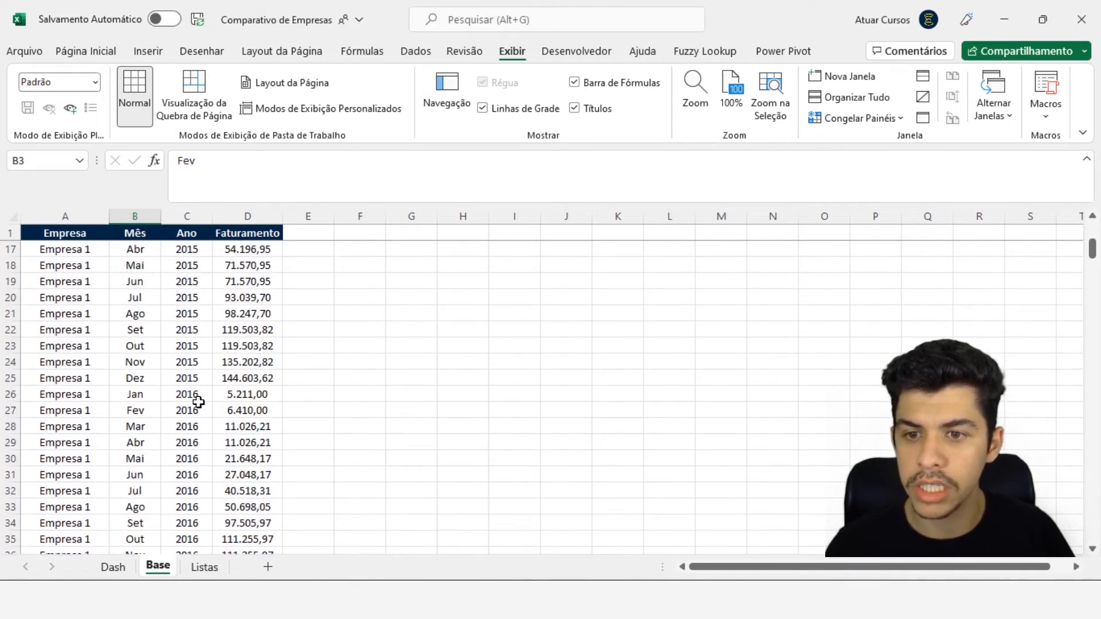
{"action": "left_click", "coordinate": [199, 399]}
{"action": "left_click", "coordinate": [265, 395]}
{"action": "left_click", "coordinate": [112, 568]}
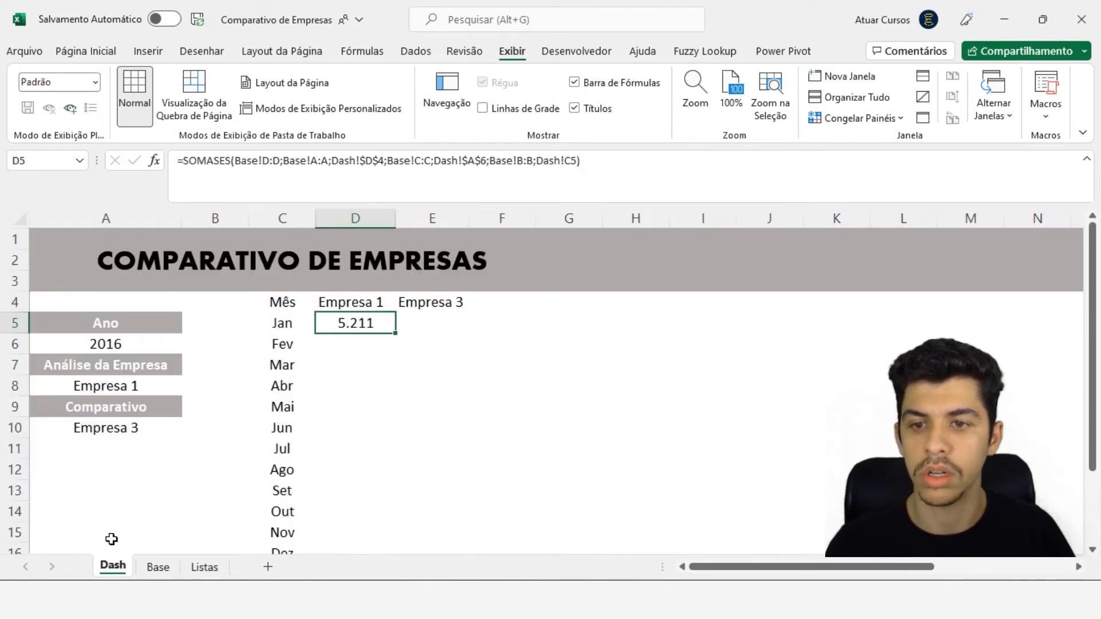
Review Empresa 1's first 2014 rows in Base, set Dash's Ano selection to 2014, and select D5 to compare
{"action": "left_click", "coordinate": [158, 567]}
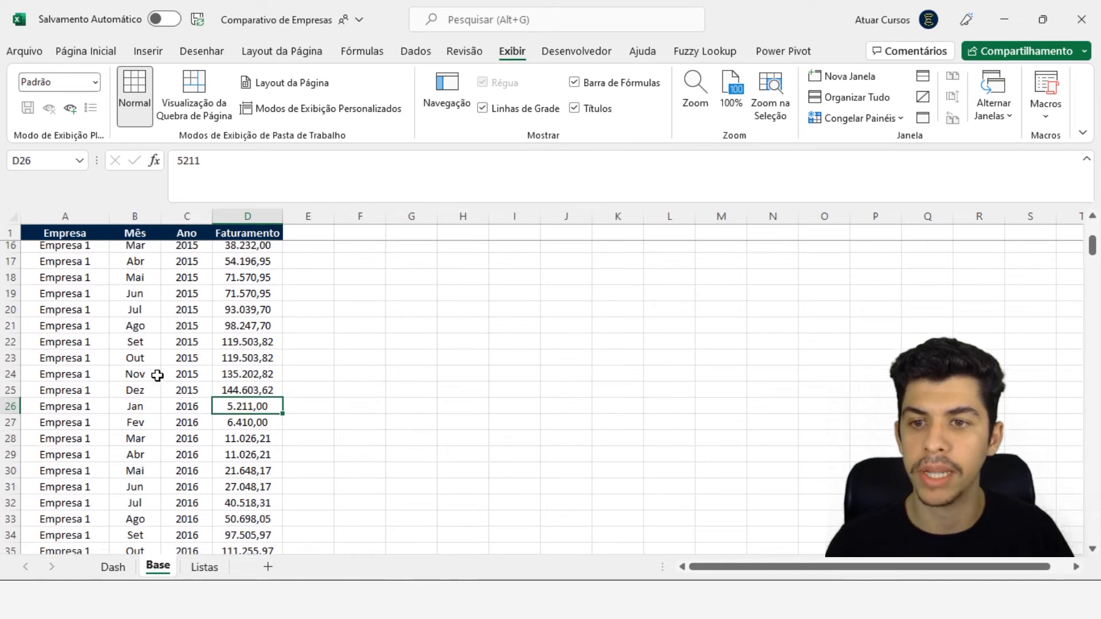
{"action": "scroll", "coordinate": [157, 375], "scroll_direction": "up", "scroll_amount": 5}
{"action": "left_click", "coordinate": [179, 248]}
{"action": "left_click", "coordinate": [135, 266]}
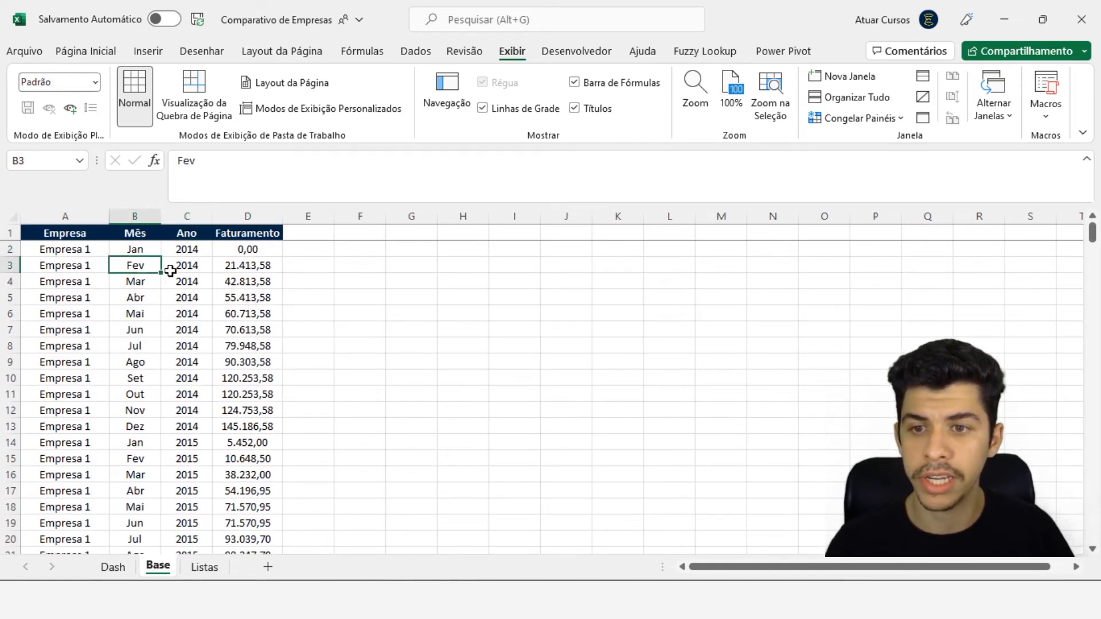
{"action": "left_click", "coordinate": [188, 267]}
{"action": "left_click", "coordinate": [115, 567]}
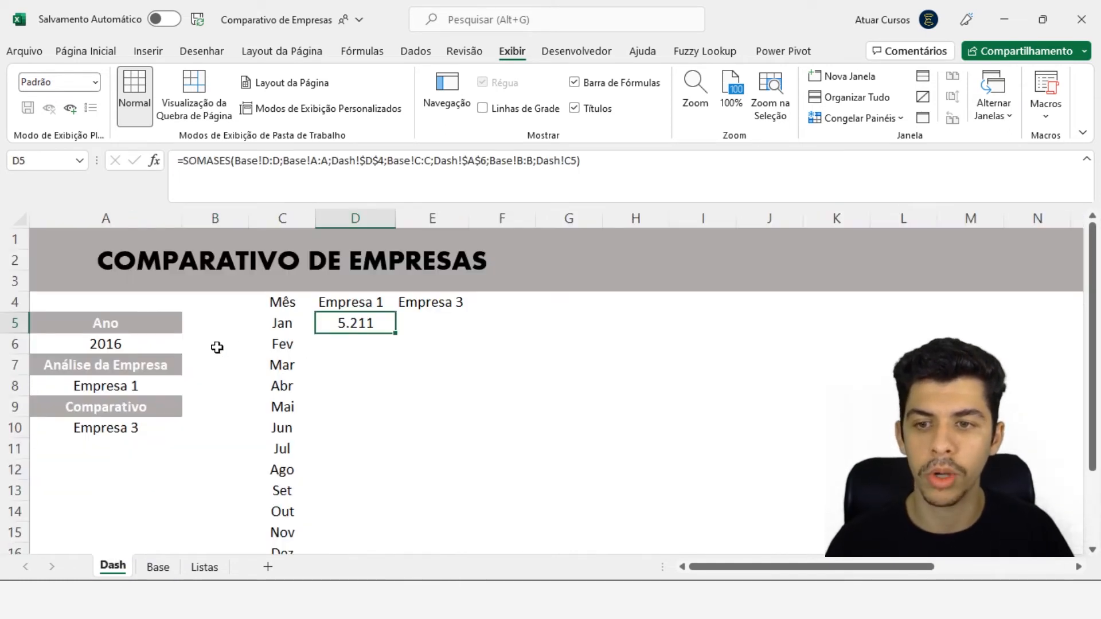
{"action": "left_click", "coordinate": [166, 348]}
{"action": "left_click", "coordinate": [189, 345]}
{"action": "left_click", "coordinate": [146, 366]}
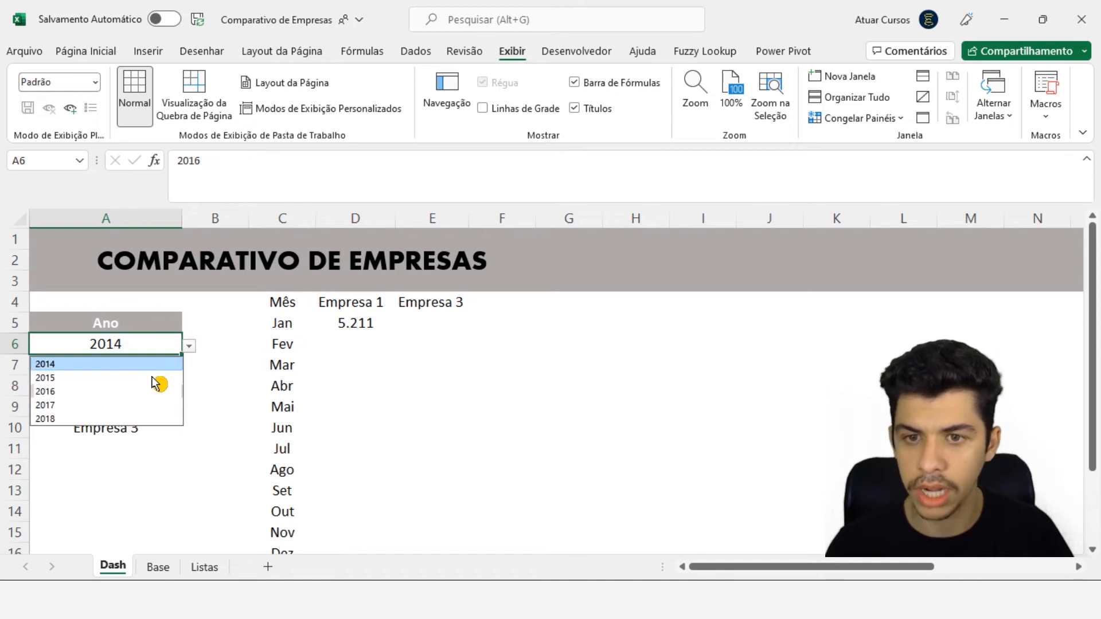
{"action": "left_click", "coordinate": [353, 326]}
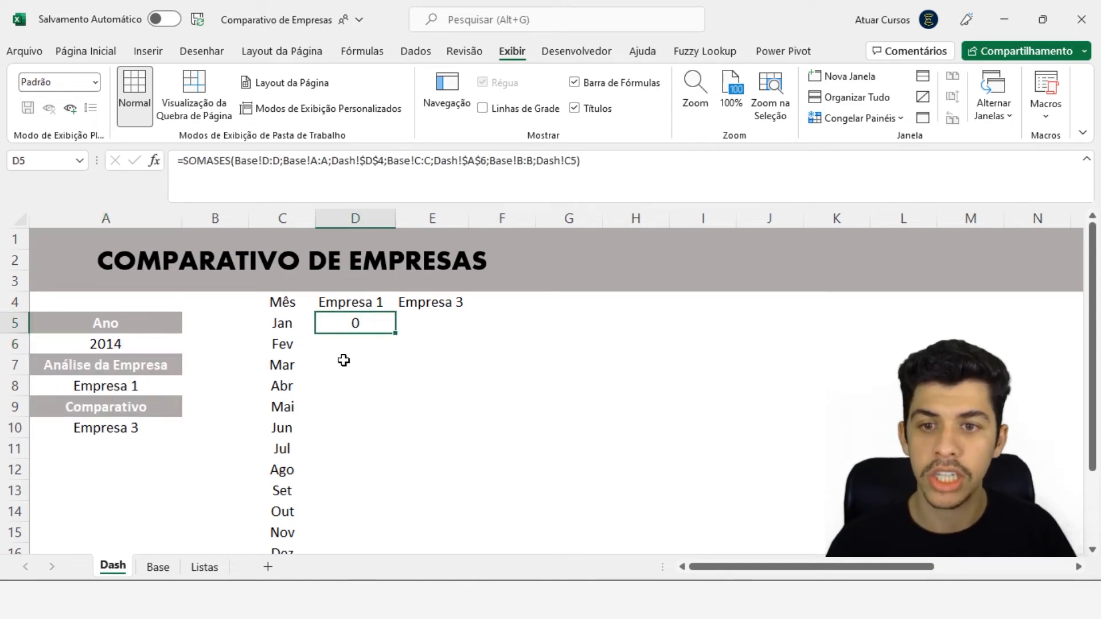
Fill the SOMASES formula from D5 down through the December row, D16
{"action": "scroll", "coordinate": [398, 334], "scroll_direction": "down", "scroll_amount": 1}
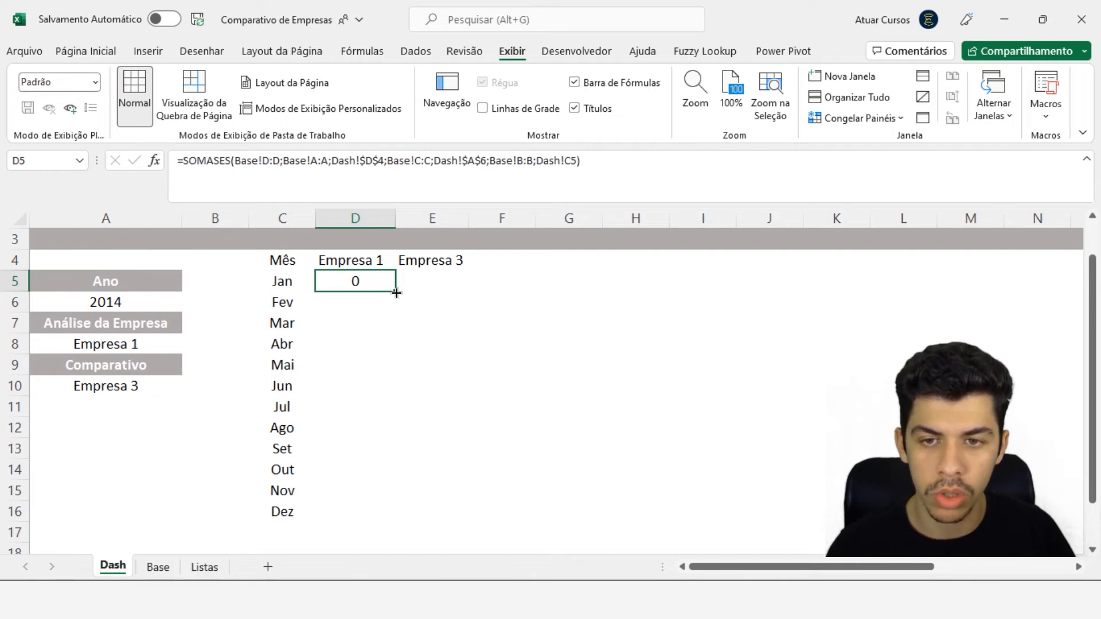
{"action": "double_click", "coordinate": [396, 293]}
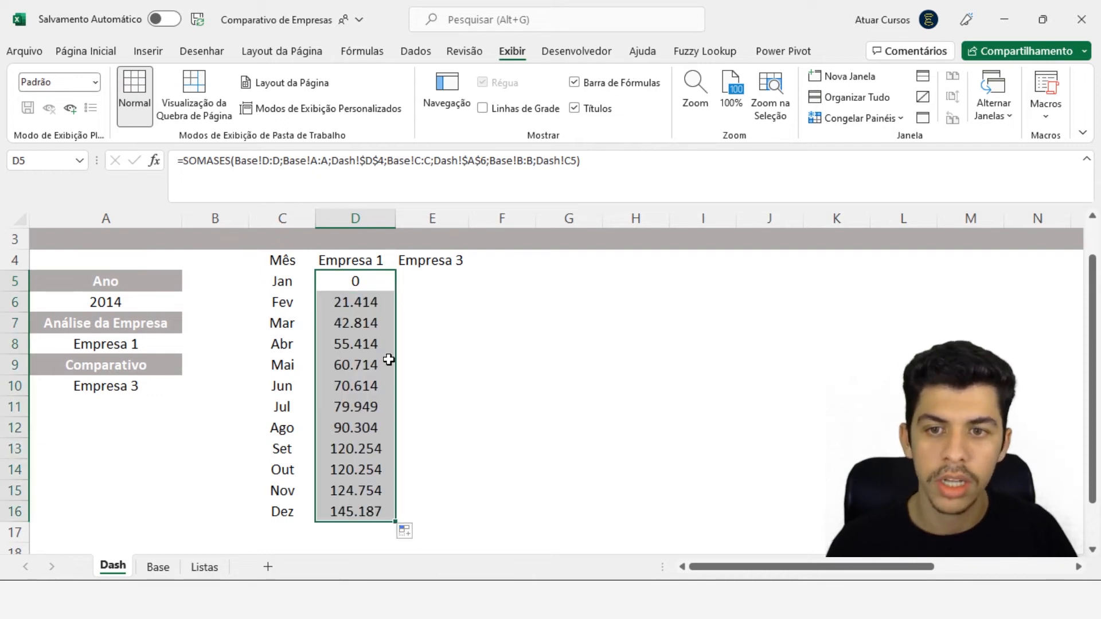
{"action": "key", "text": "ctrl+z"}
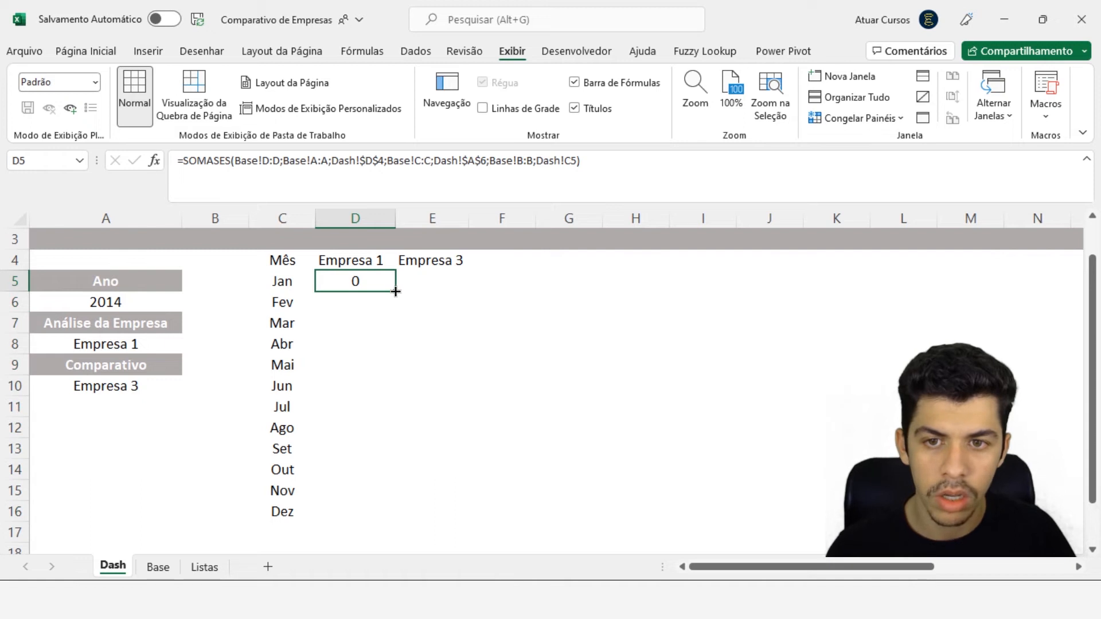
{"action": "double_click", "coordinate": [396, 291]}
Compare the February and March values in Dash column D with Empresa 1's matching 2014 records in Base
{"action": "key", "text": "Down"}
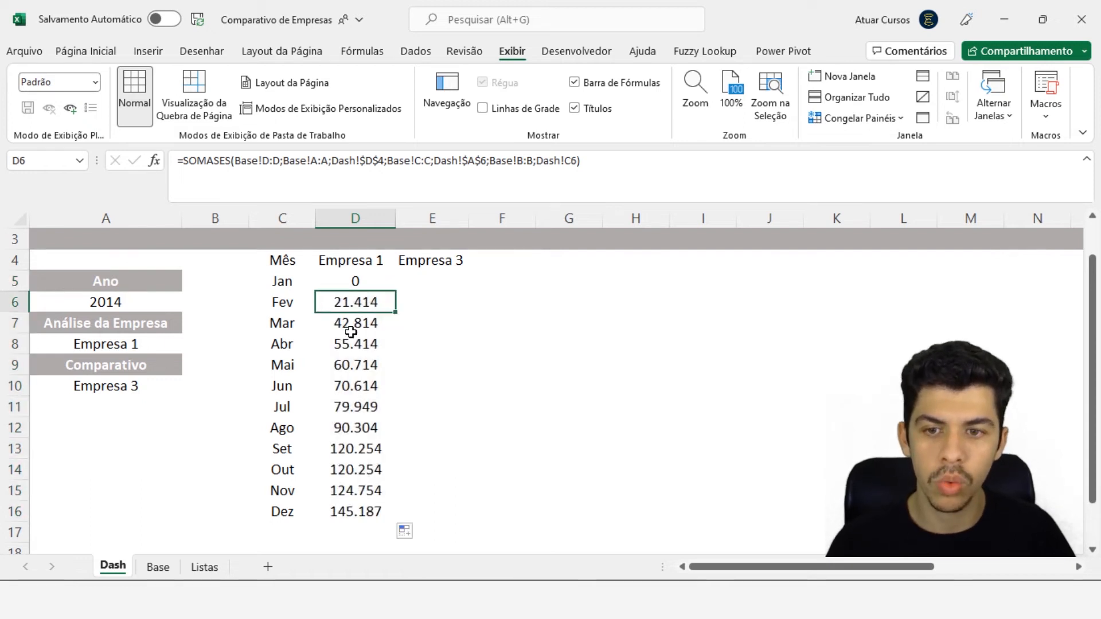
{"action": "left_click", "coordinate": [158, 567]}
{"action": "left_click", "coordinate": [248, 267]}
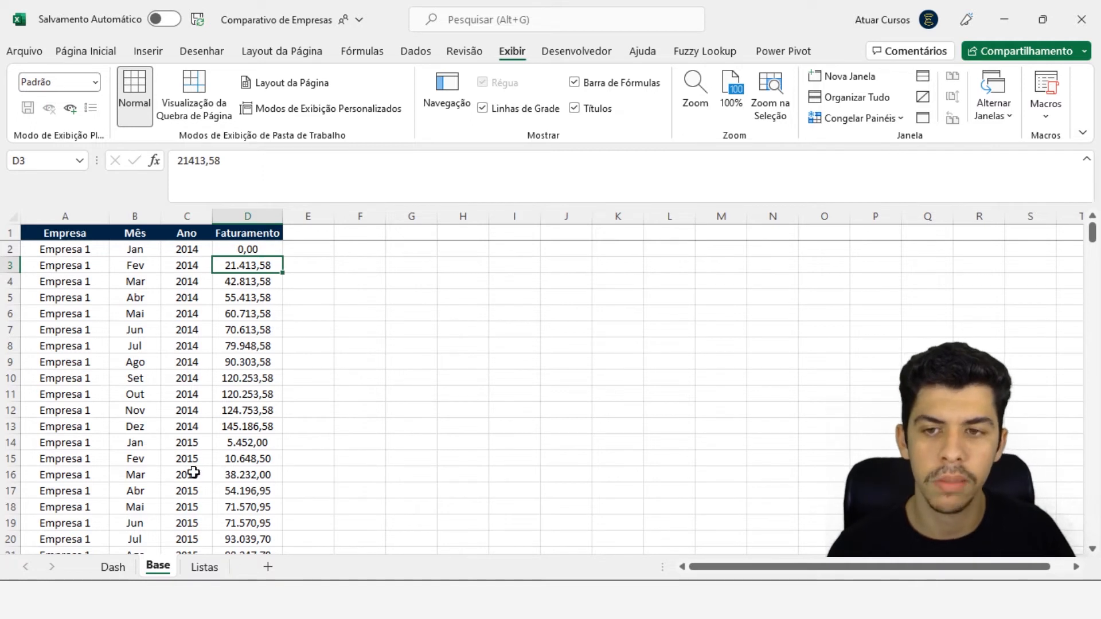
{"action": "left_click", "coordinate": [113, 567]}
{"action": "left_click", "coordinate": [358, 329]}
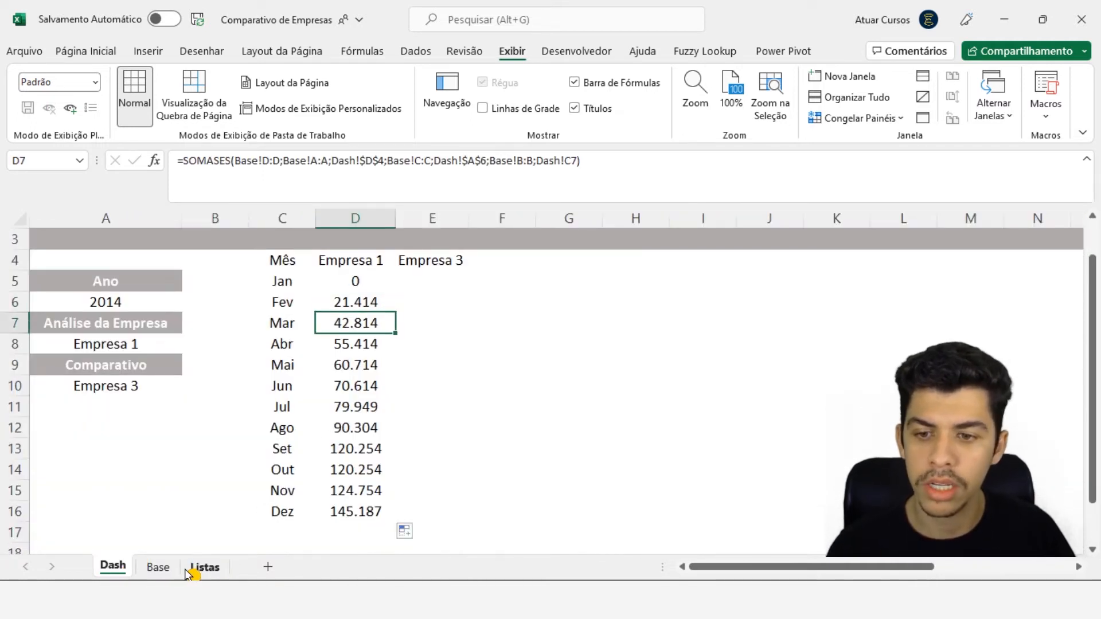
{"action": "left_click", "coordinate": [158, 567]}
{"action": "left_click", "coordinate": [267, 282]}
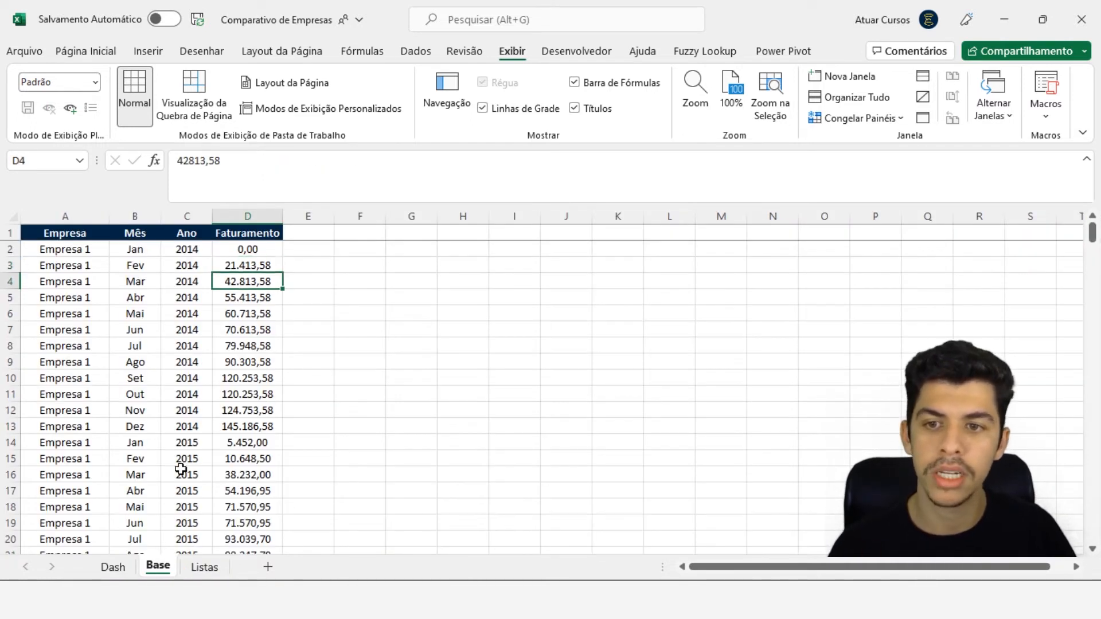
Copy the text of the SOMASES formula in Dash cell D5
{"action": "left_click", "coordinate": [113, 567]}
{"action": "left_click", "coordinate": [367, 282]}
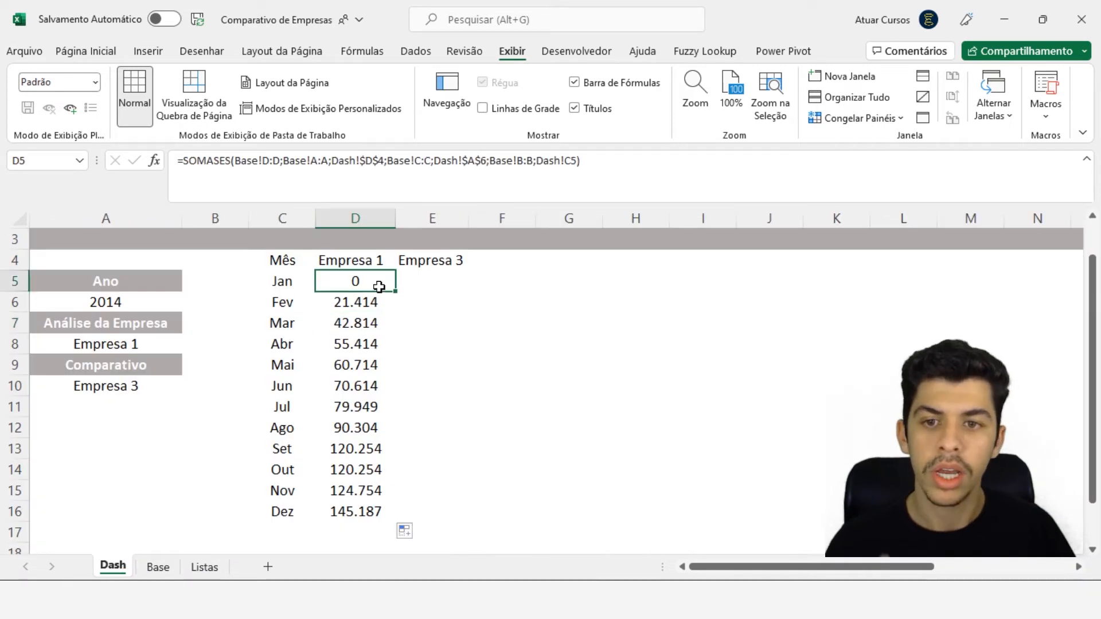
{"action": "mouse_move", "coordinate": [358, 283]}
{"action": "left_mouse_down"}
{"action": "mouse_move", "coordinate": [356, 433]}
{"action": "mouse_move", "coordinate": [364, 280]}
{"action": "left_mouse_up"}
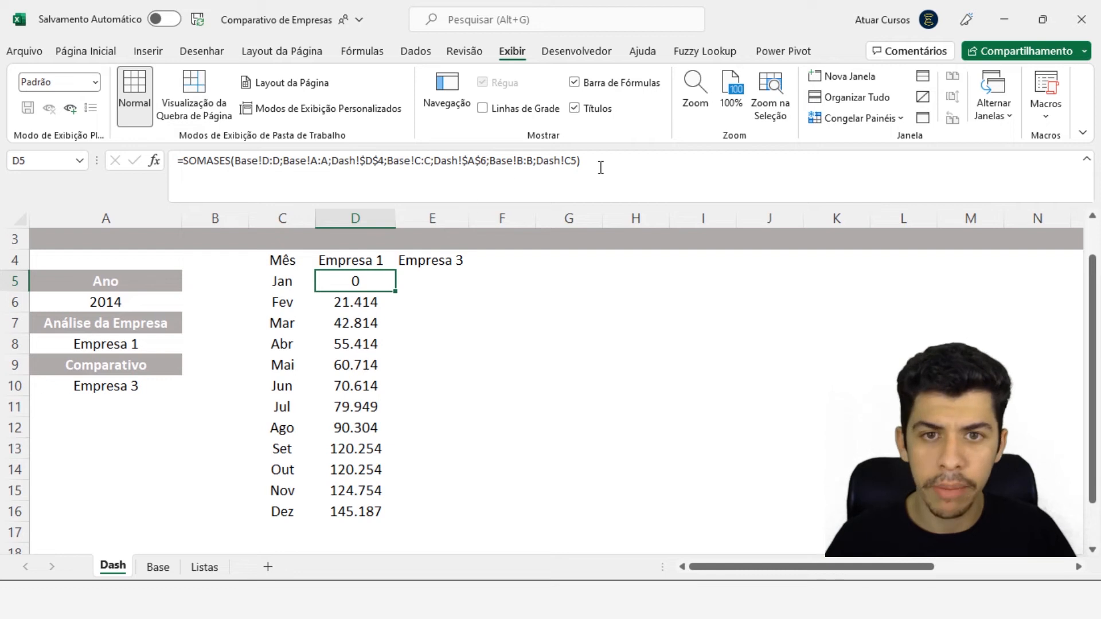
{"action": "key", "text": "F2"}
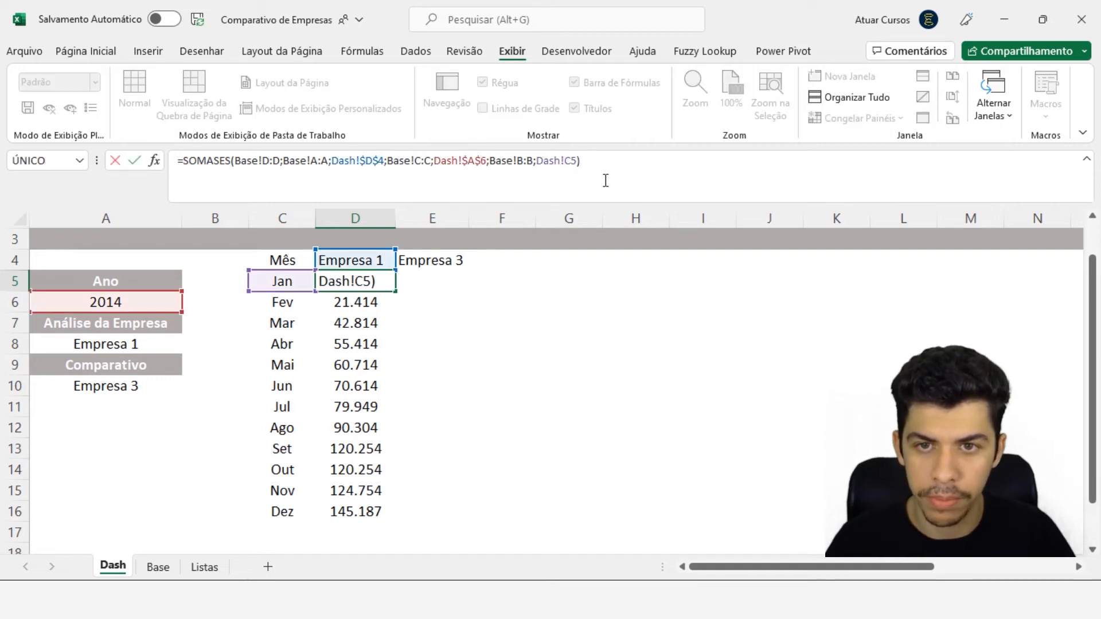
{"action": "left_click_drag", "start_coordinate": [620, 160], "coordinate": [172, 175]}
{"action": "key", "text": "ctrl+c"}
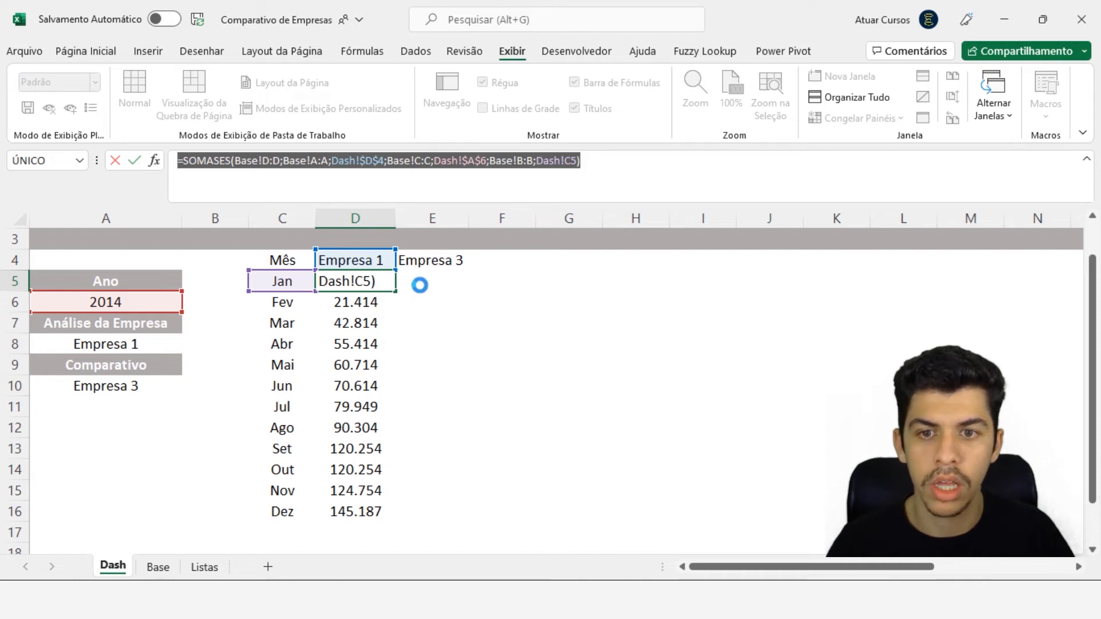
{"action": "type", "text": "c"}
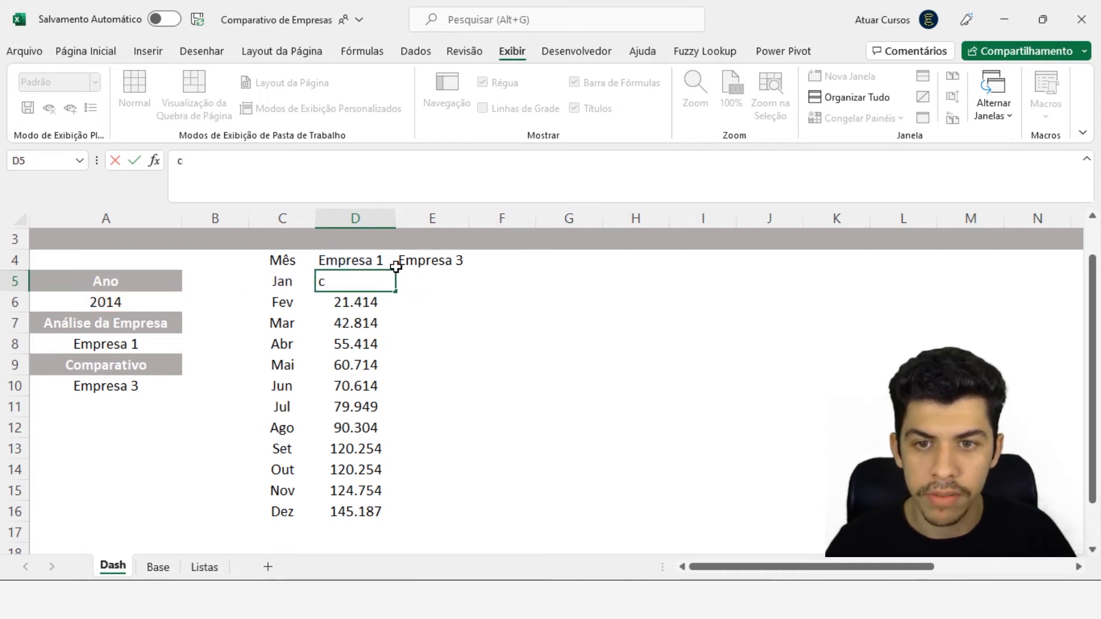
{"action": "left_click", "coordinate": [435, 282]}
{"action": "left_click", "coordinate": [374, 279]}
{"action": "key", "text": "ctrl+z"}
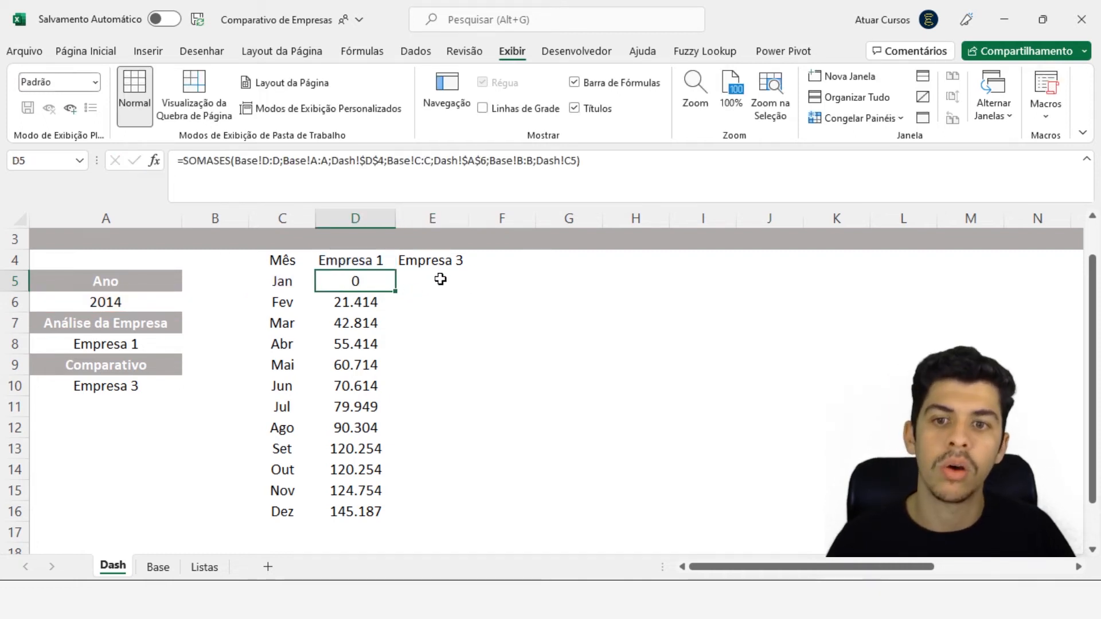
Paste the copied SOMASES formula into E5, under the comparison company's heading
{"action": "left_click", "coordinate": [437, 288]}
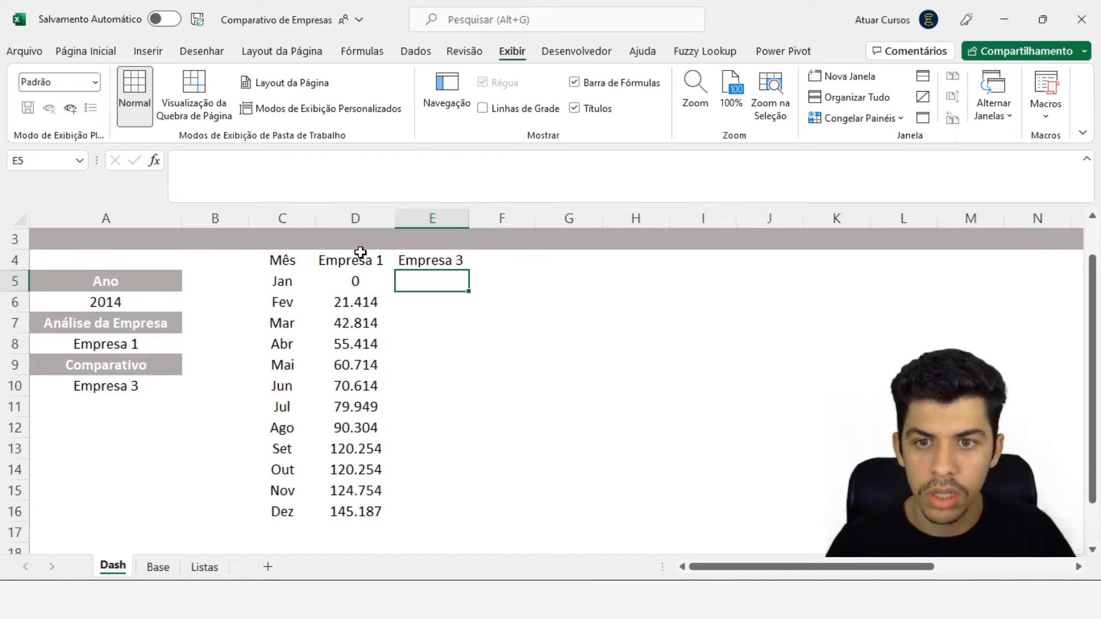
{"action": "left_click", "coordinate": [368, 177]}
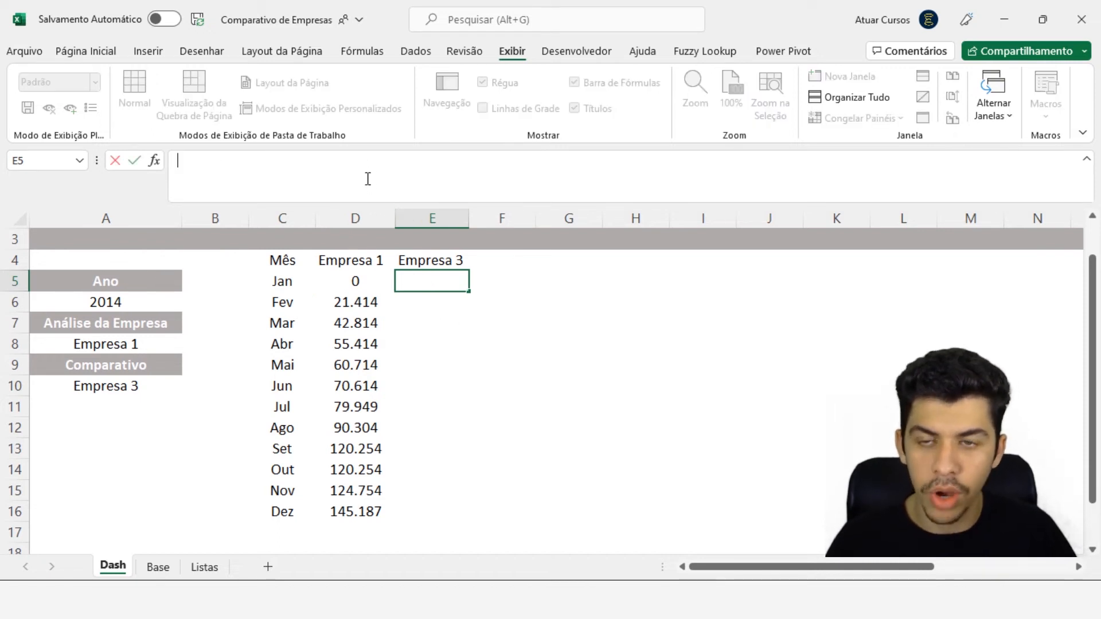
{"action": "key", "text": "ctrl+v"}
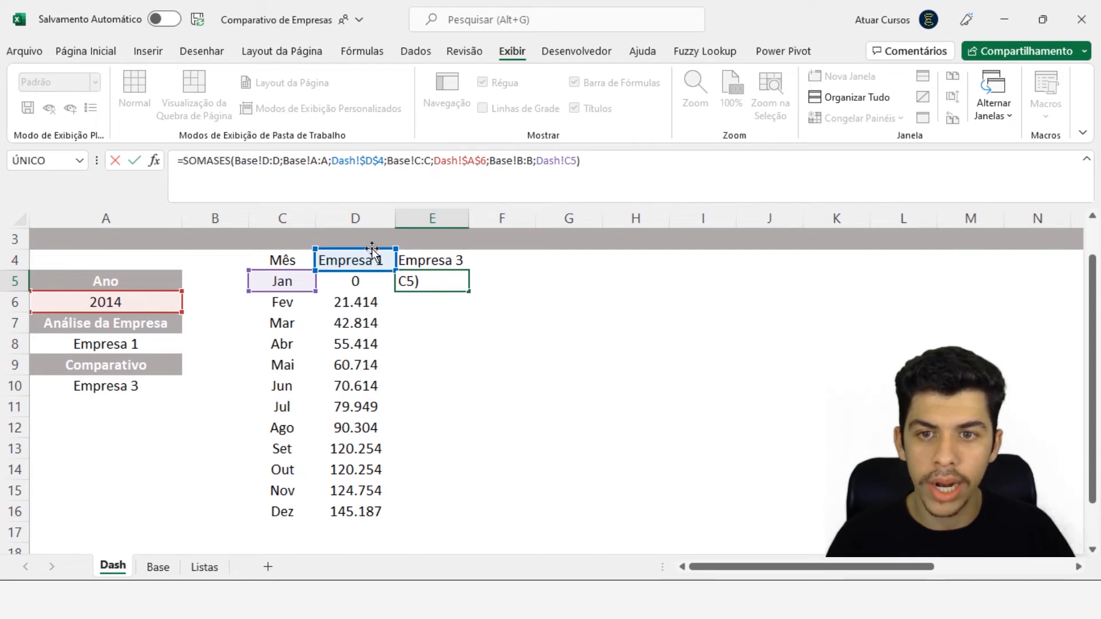
Change the company criterion in E5's formula to $E$4 and fill the formula down through the December row, E16
{"action": "left_click_drag", "start_coordinate": [372, 252], "coordinate": [337, 256]}
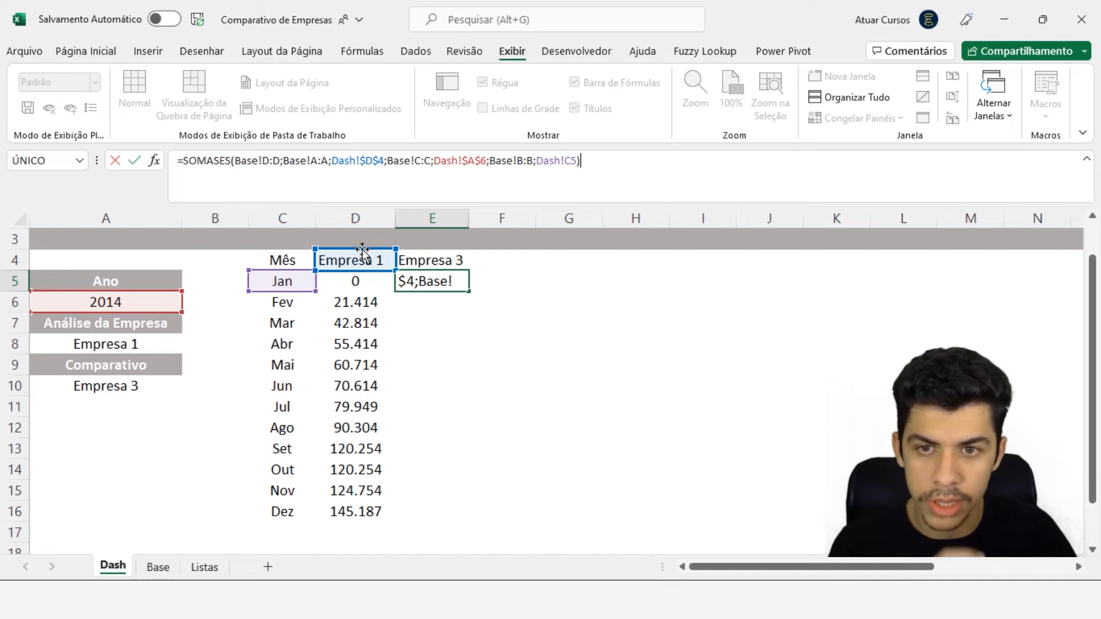
{"action": "left_click_drag", "start_coordinate": [363, 249], "coordinate": [441, 259]}
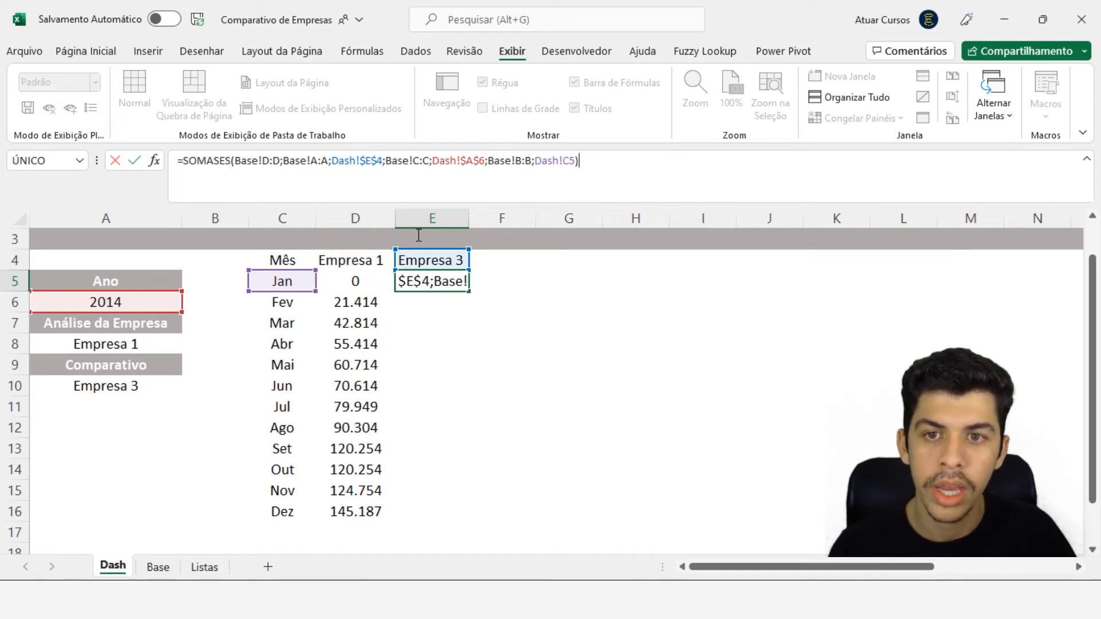
{"action": "key", "text": "ctrl+Return"}
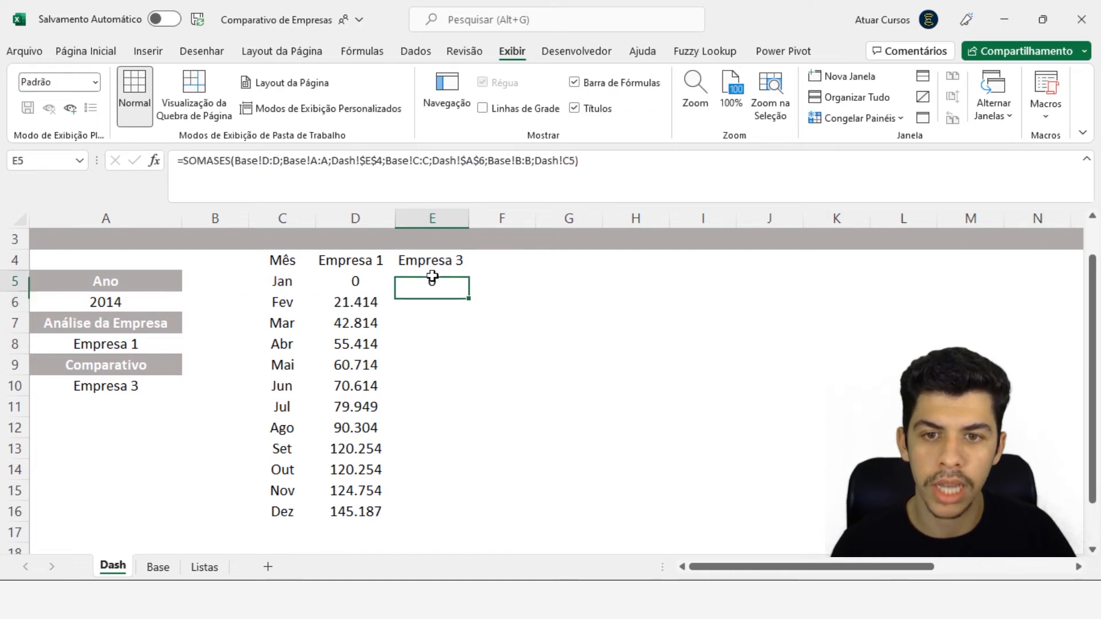
{"action": "double_click", "coordinate": [468, 298]}
Compare the February value in Dash column E with Empresa 3's February 2014 record on the Base sheet, and return to Dash
{"action": "left_click", "coordinate": [441, 305]}
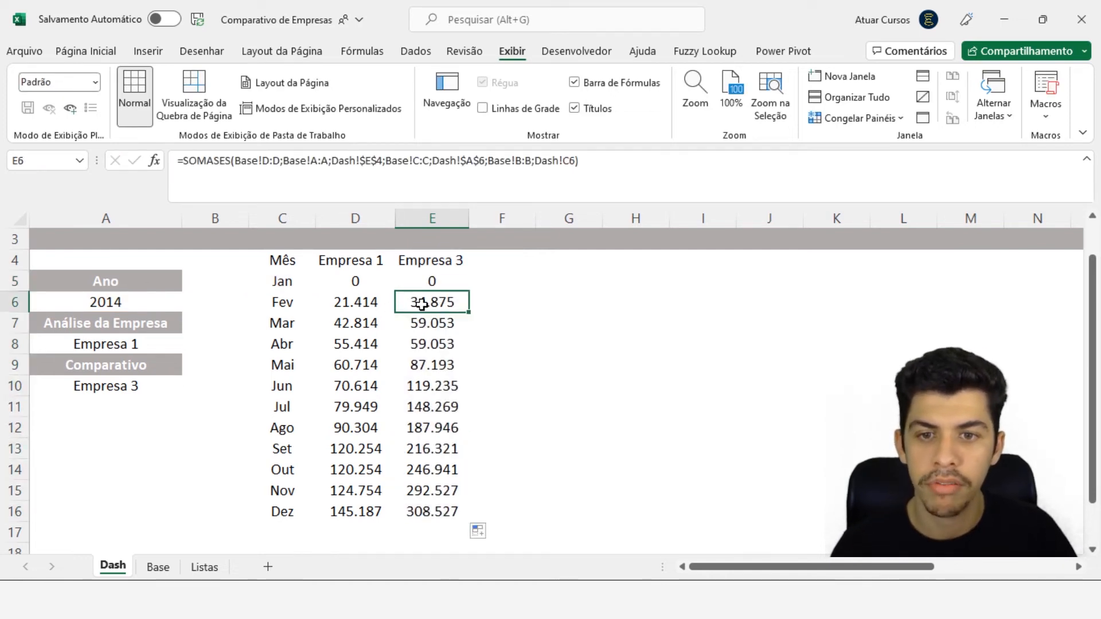
{"action": "left_click", "coordinate": [158, 568]}
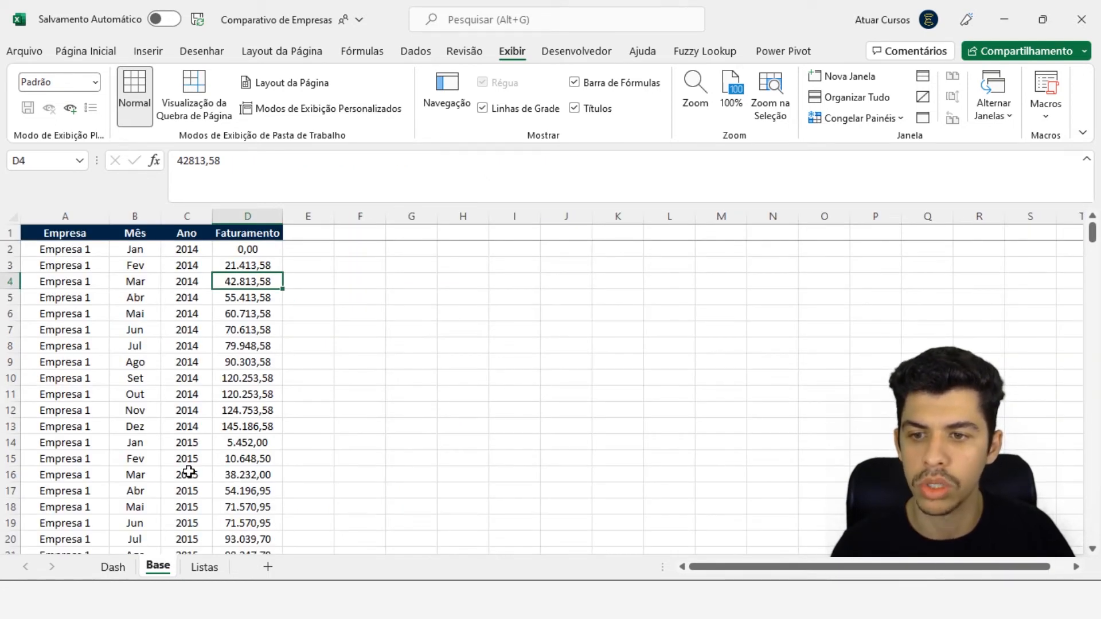
{"action": "scroll", "coordinate": [188, 472], "scroll_direction": "down", "scroll_amount": 20}
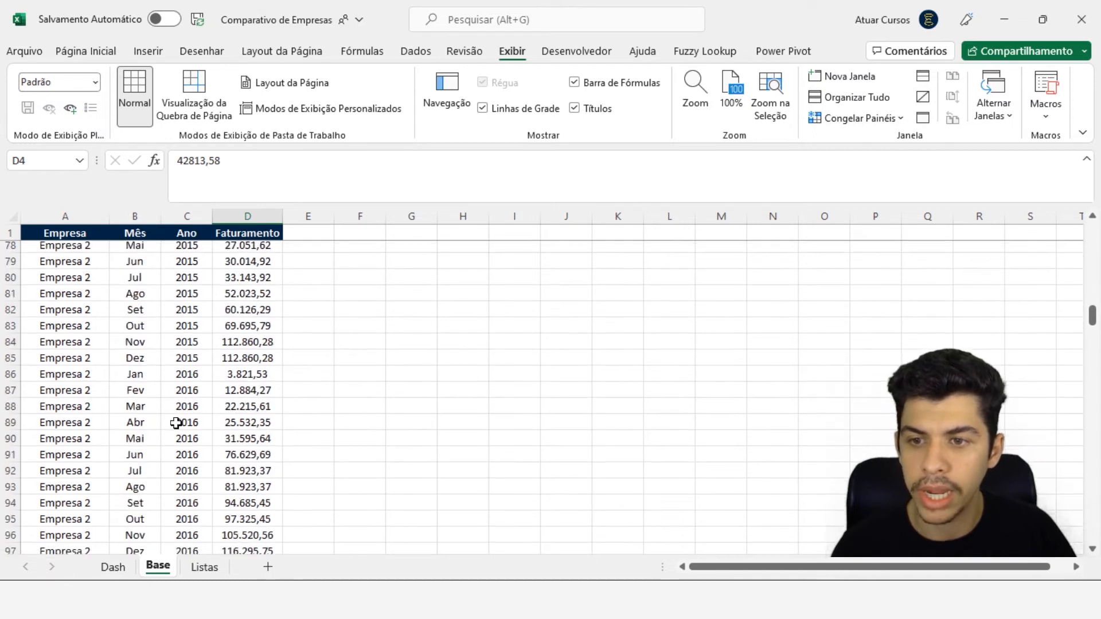
{"action": "scroll", "coordinate": [175, 424], "scroll_direction": "down", "scroll_amount": 20}
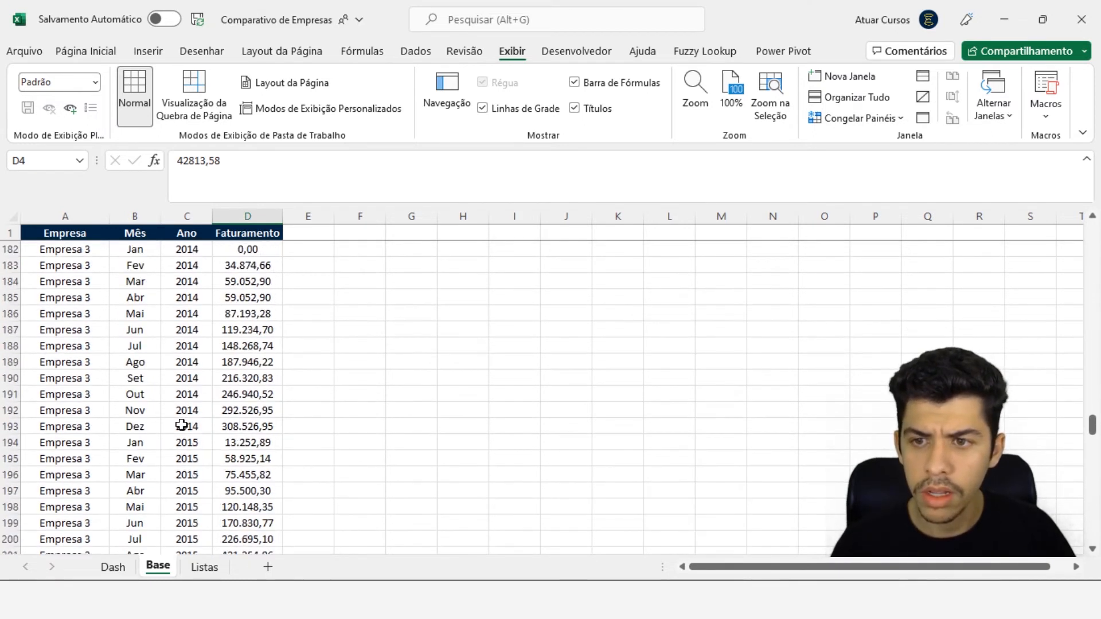
{"action": "scroll", "coordinate": [181, 425], "scroll_direction": "down", "scroll_amount": 7}
{"action": "scroll", "coordinate": [180, 395], "scroll_direction": "up", "scroll_amount": 9}
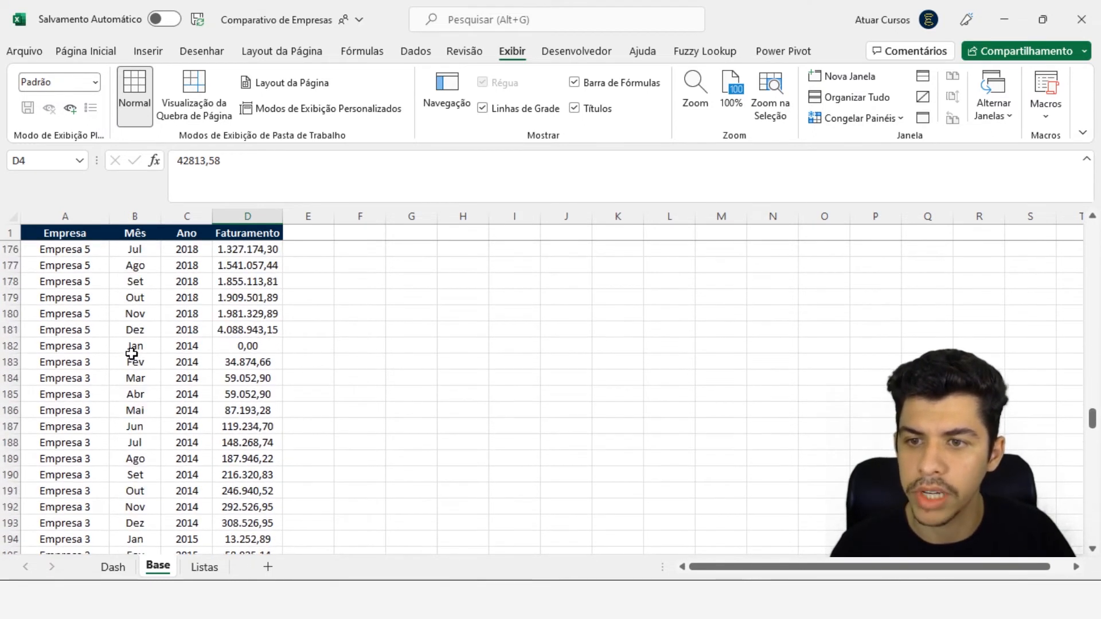
{"action": "left_click", "coordinate": [243, 359]}
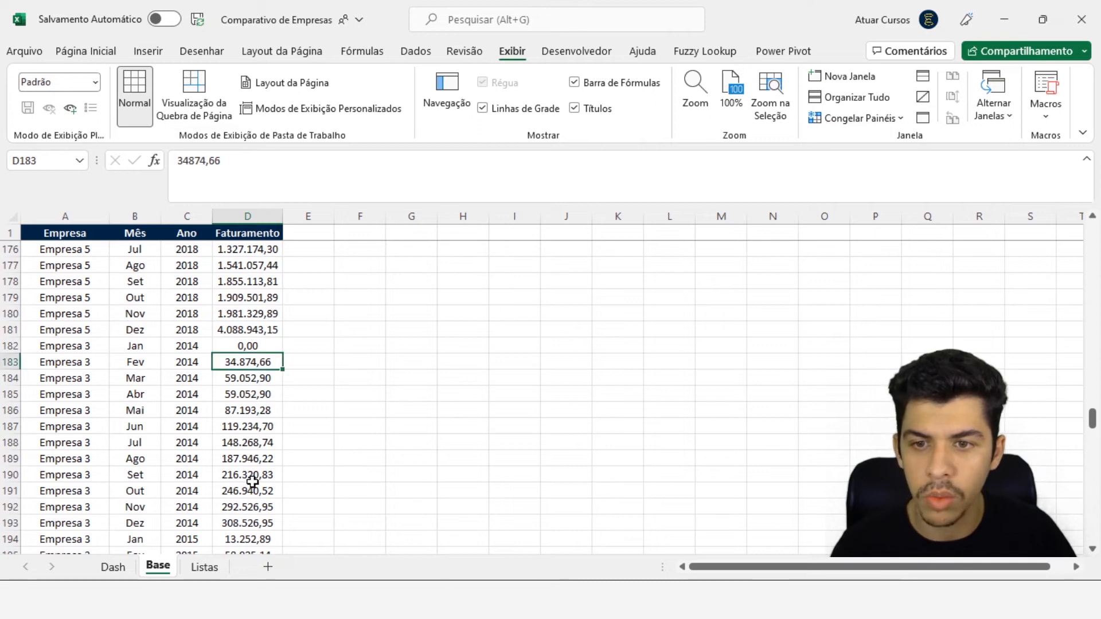
{"action": "left_click", "coordinate": [114, 566]}
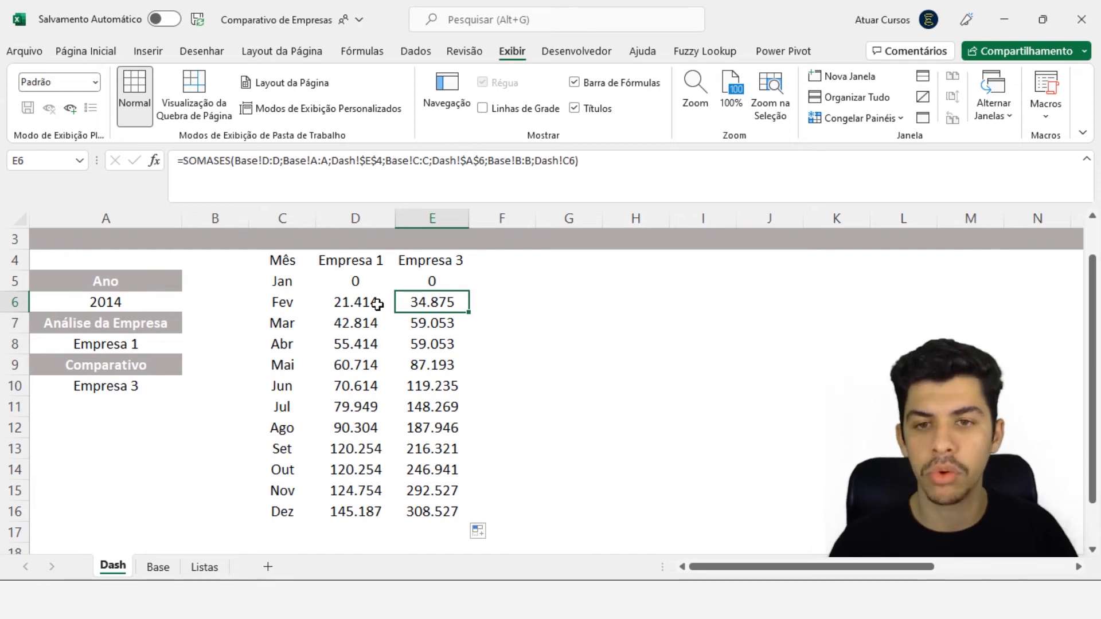
Shrink the formula bar to a single line to give the Dash sheet more room
{"action": "scroll", "coordinate": [376, 330], "scroll_direction": "up", "scroll_amount": 1}
{"action": "scroll", "coordinate": [375, 330], "scroll_direction": "down", "scroll_amount": 1}
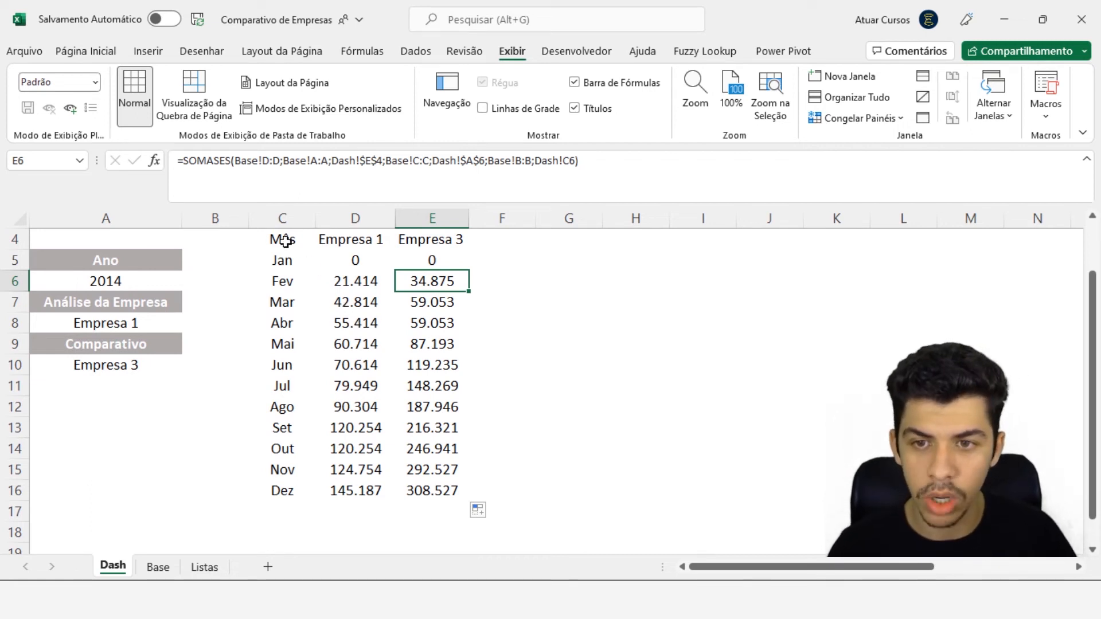
{"action": "scroll", "coordinate": [383, 402], "scroll_direction": "up", "scroll_amount": 1}
{"action": "scroll", "coordinate": [384, 401], "scroll_direction": "down", "scroll_amount": 1}
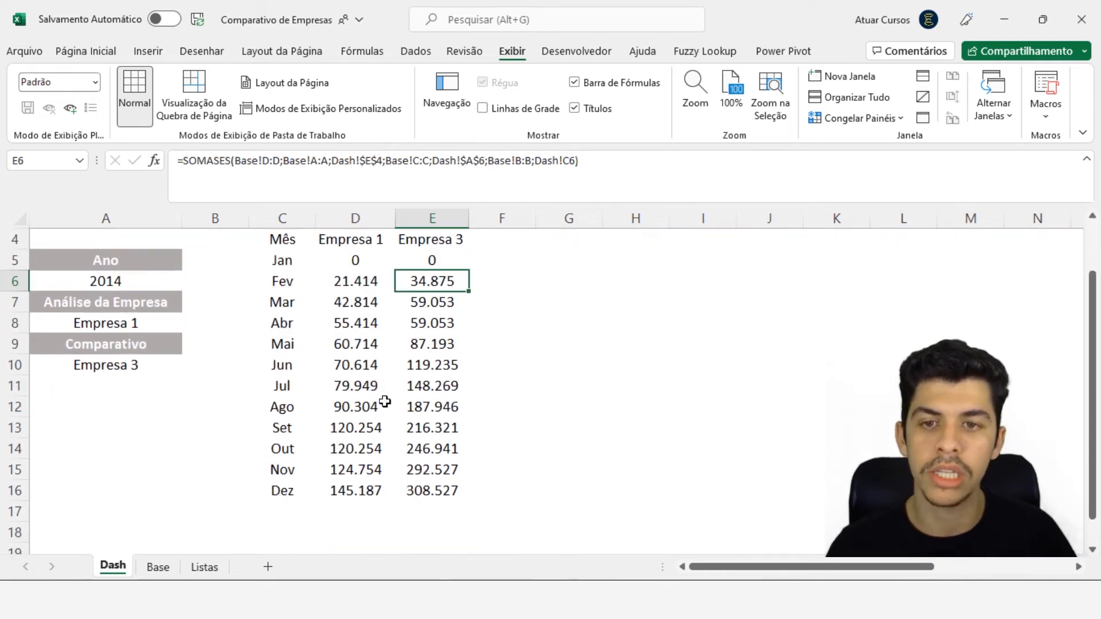
{"action": "left_click_drag", "start_coordinate": [524, 204], "coordinate": [534, 175]}
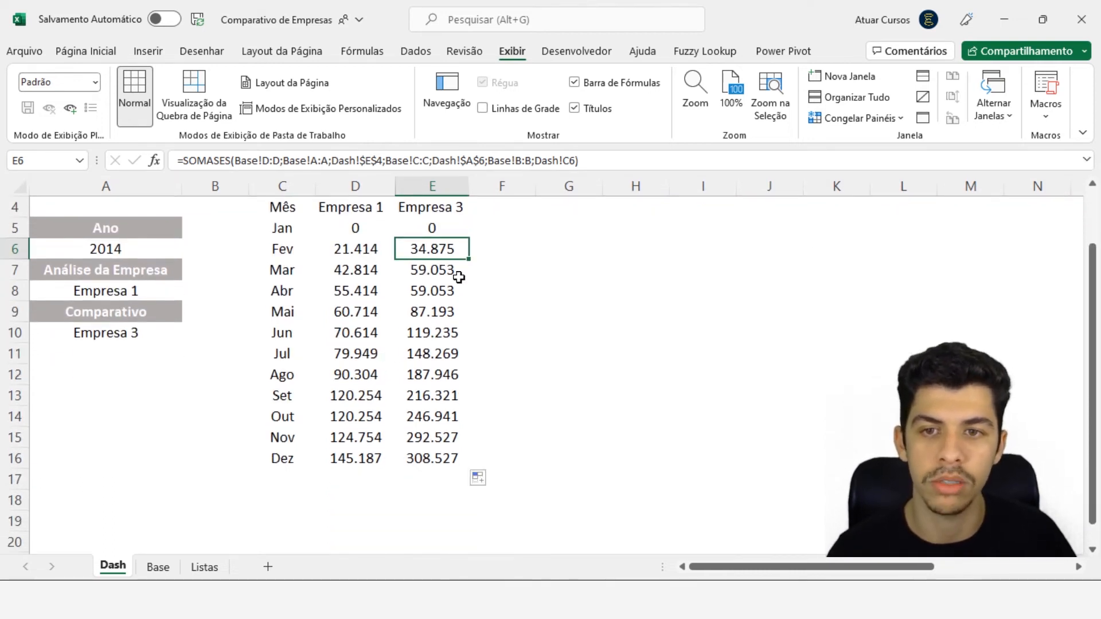
{"action": "scroll", "coordinate": [458, 278], "scroll_direction": "up", "scroll_amount": 1}
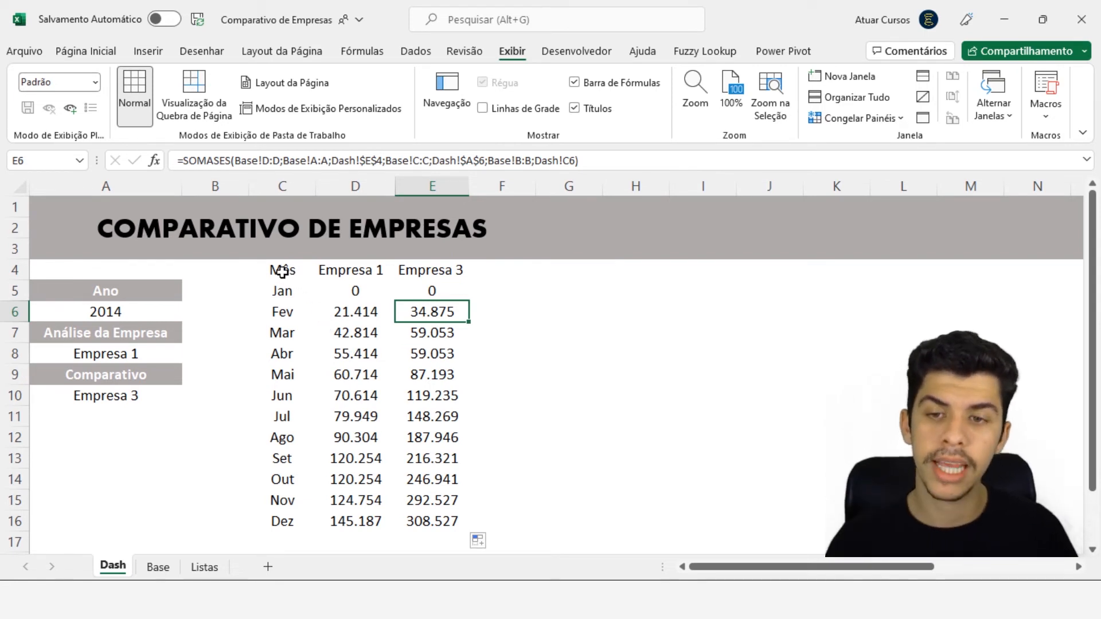
Insert a 2D line chart with markers (Linha com Marcadores) from the support table C4:E16 and move it over columns A to F
{"action": "left_click_drag", "start_coordinate": [282, 267], "coordinate": [477, 515]}
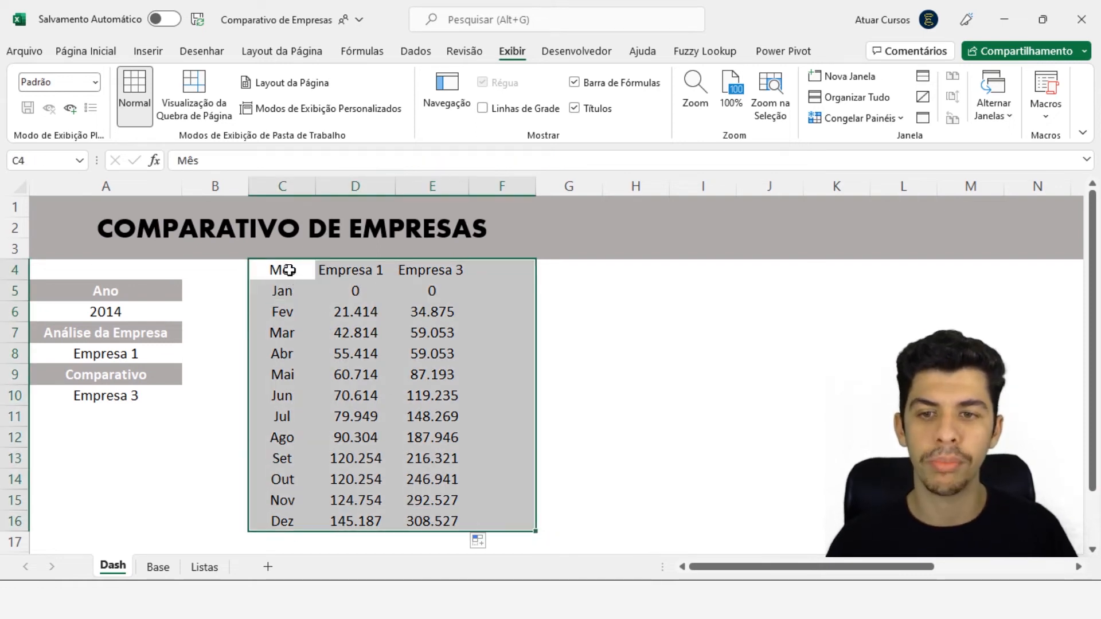
{"action": "left_click_drag", "start_coordinate": [288, 270], "coordinate": [447, 503]}
{"action": "left_click", "coordinate": [349, 373]}
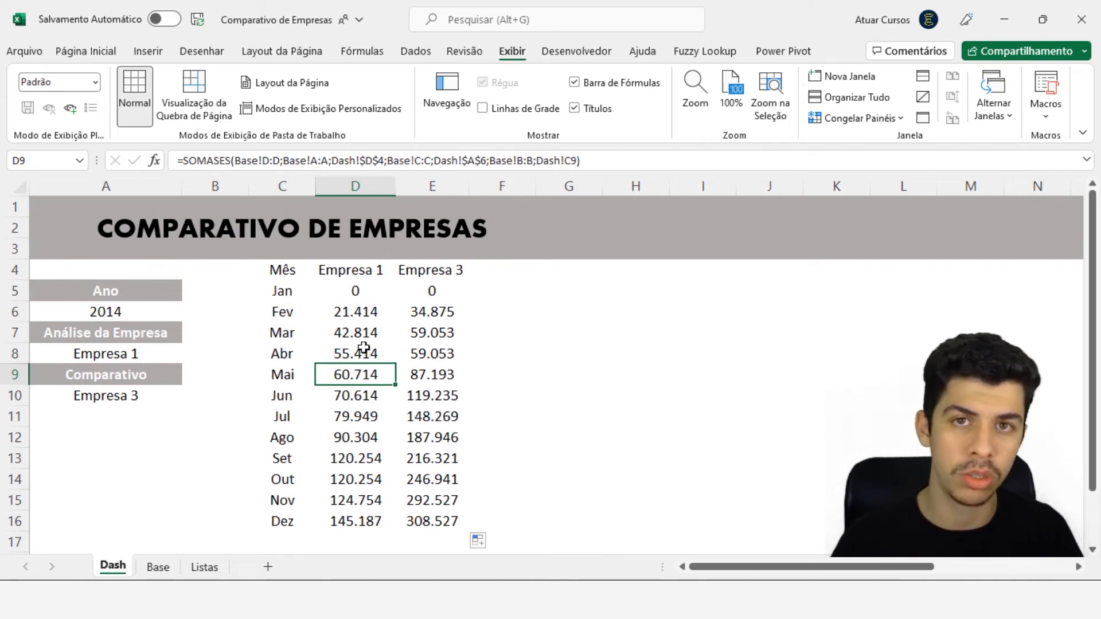
{"action": "key", "text": "ctrl+a"}
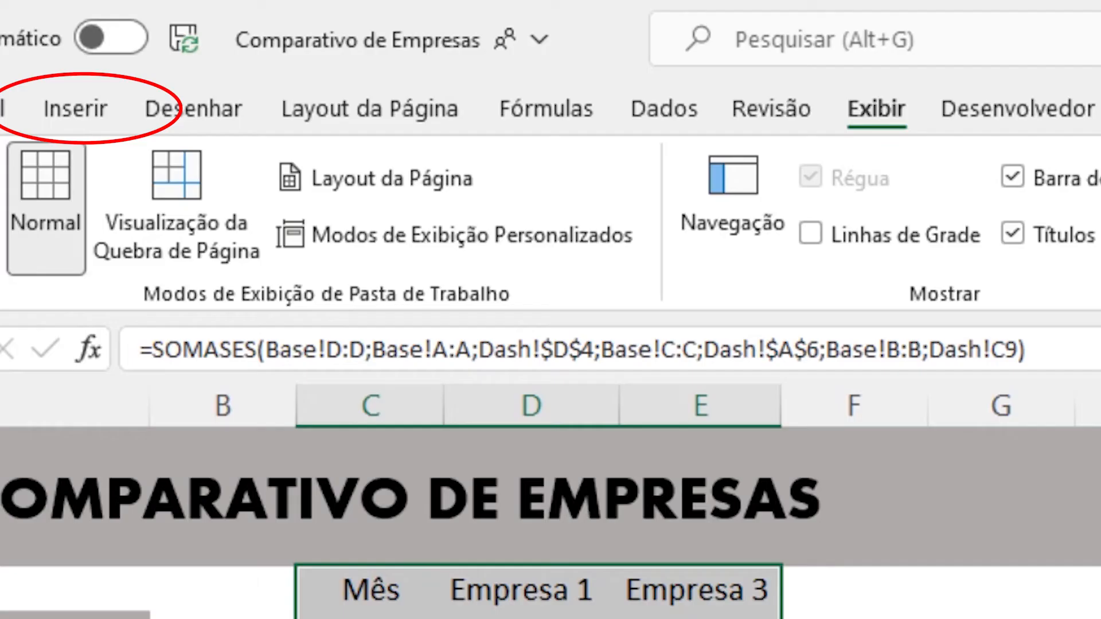
{"action": "left_click", "coordinate": [156, 56]}
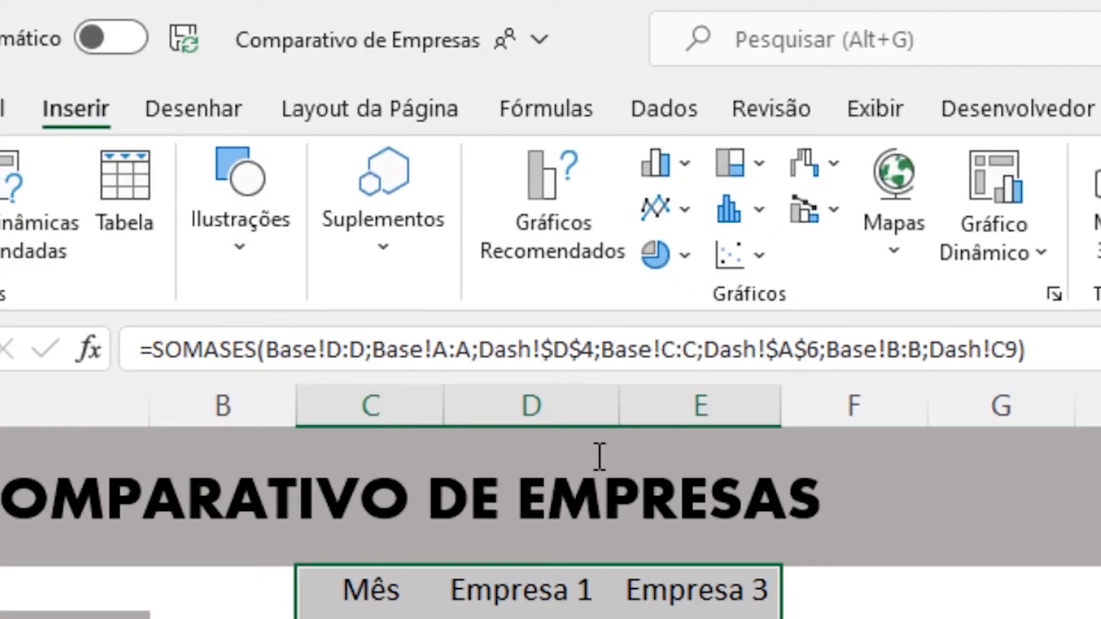
{"action": "left_click", "coordinate": [683, 210]}
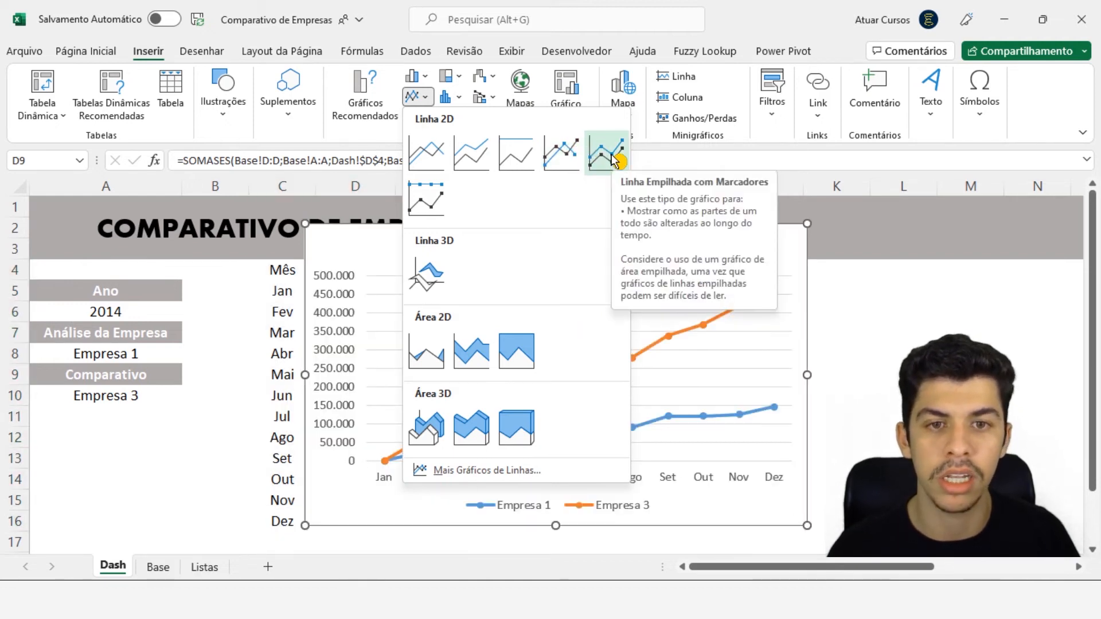
{"action": "left_click", "coordinate": [555, 149]}
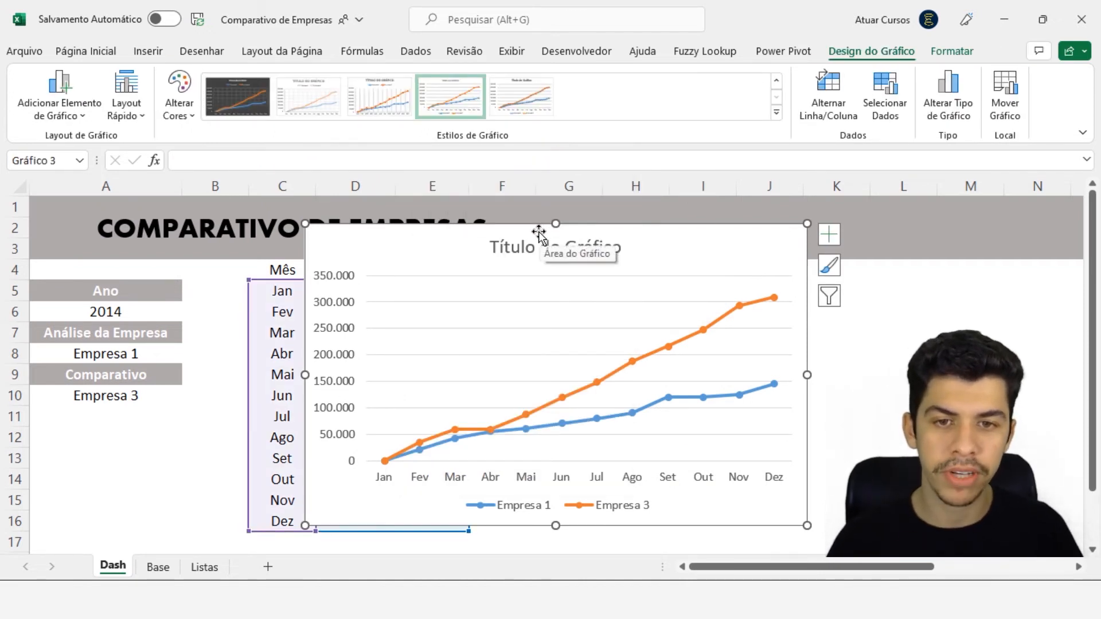
{"action": "left_click_drag", "start_coordinate": [522, 228], "coordinate": [263, 208]}
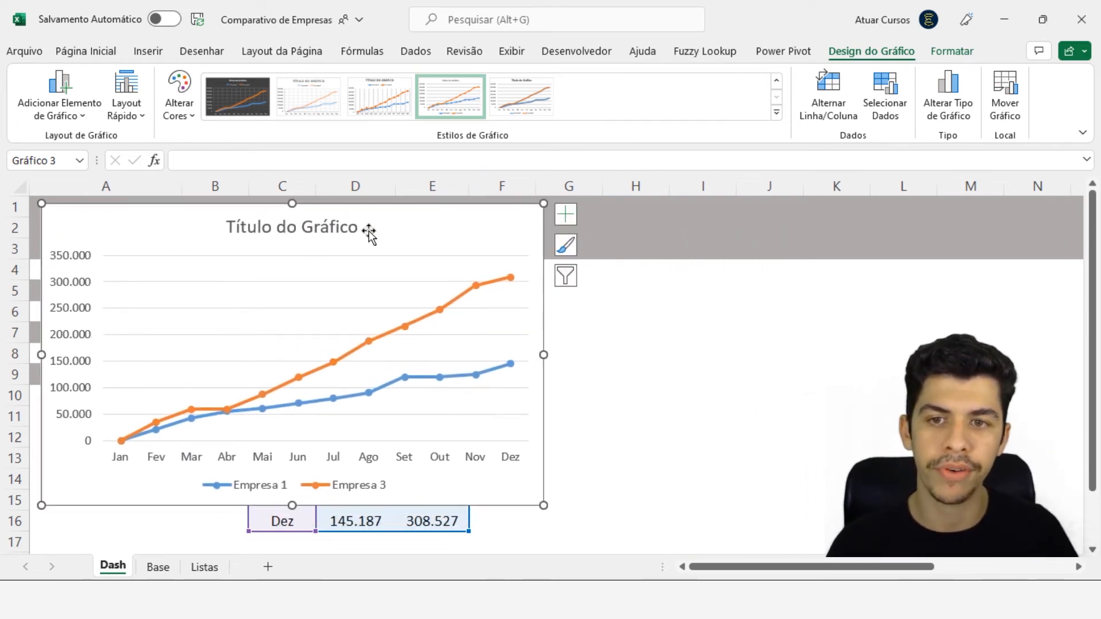
Preview the line chart without its title and with data labels, restore both settings, and remove the gridlines
{"action": "left_click", "coordinate": [567, 215]}
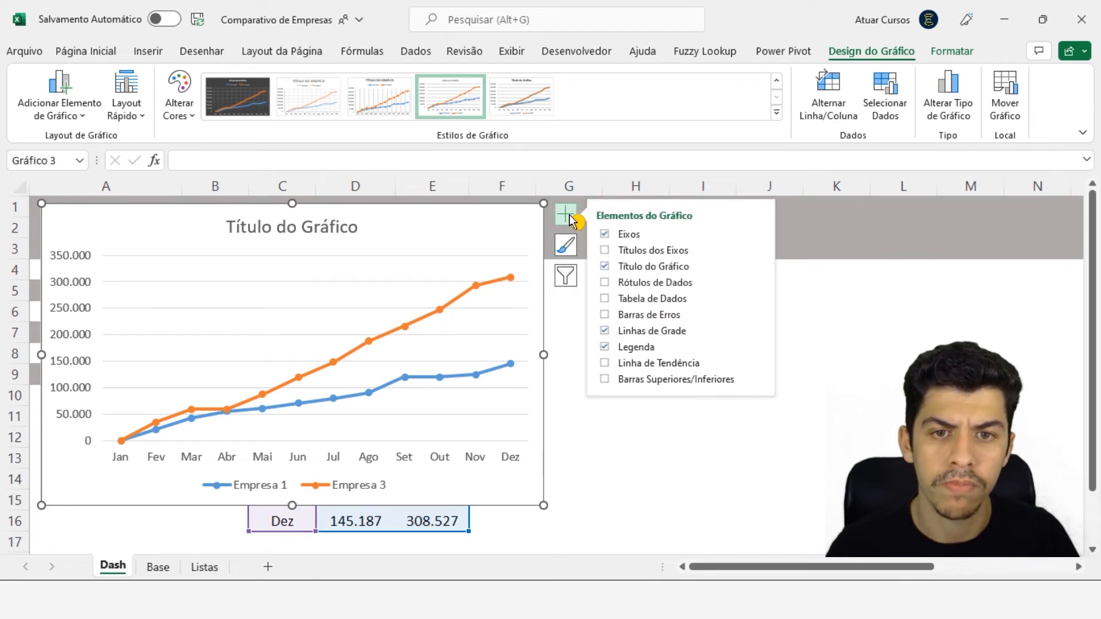
{"action": "left_click", "coordinate": [608, 270]}
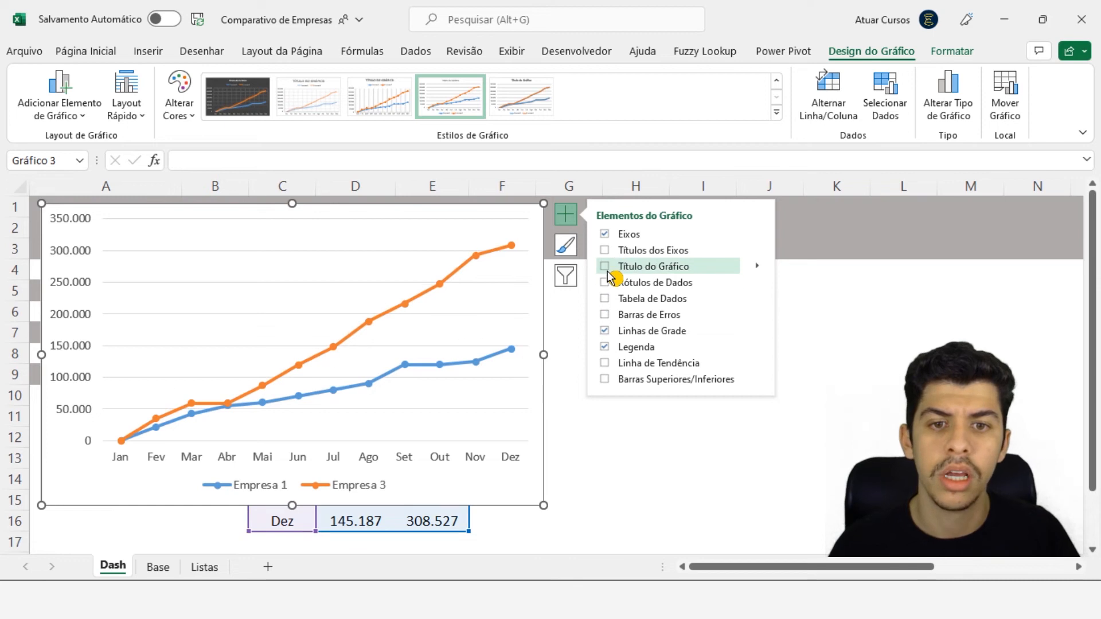
{"action": "left_click", "coordinate": [607, 269]}
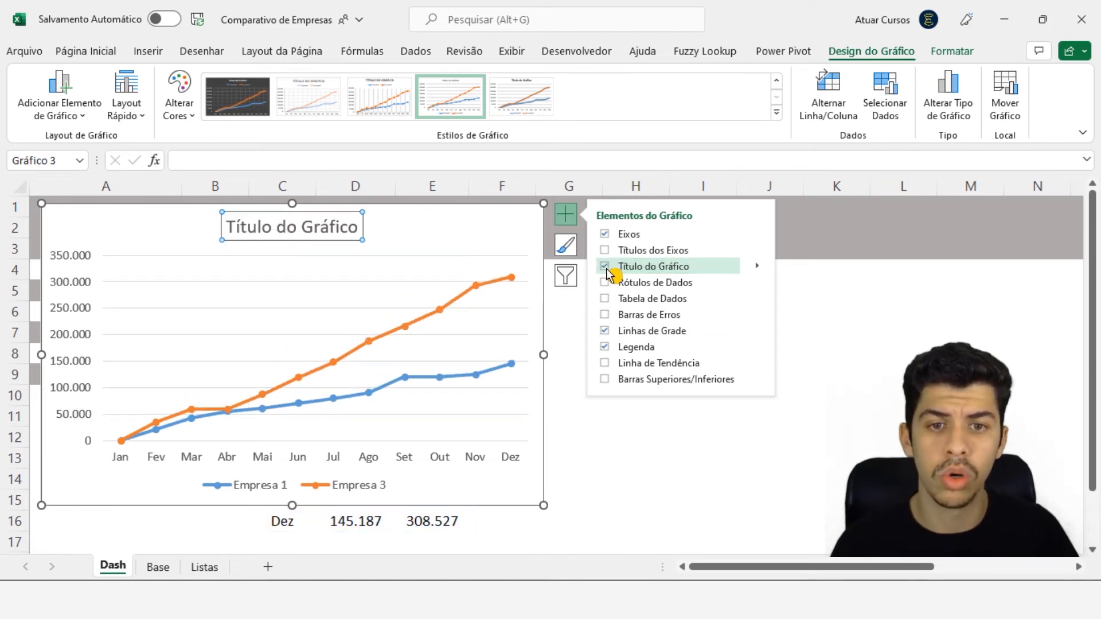
{"action": "left_click", "coordinate": [606, 285]}
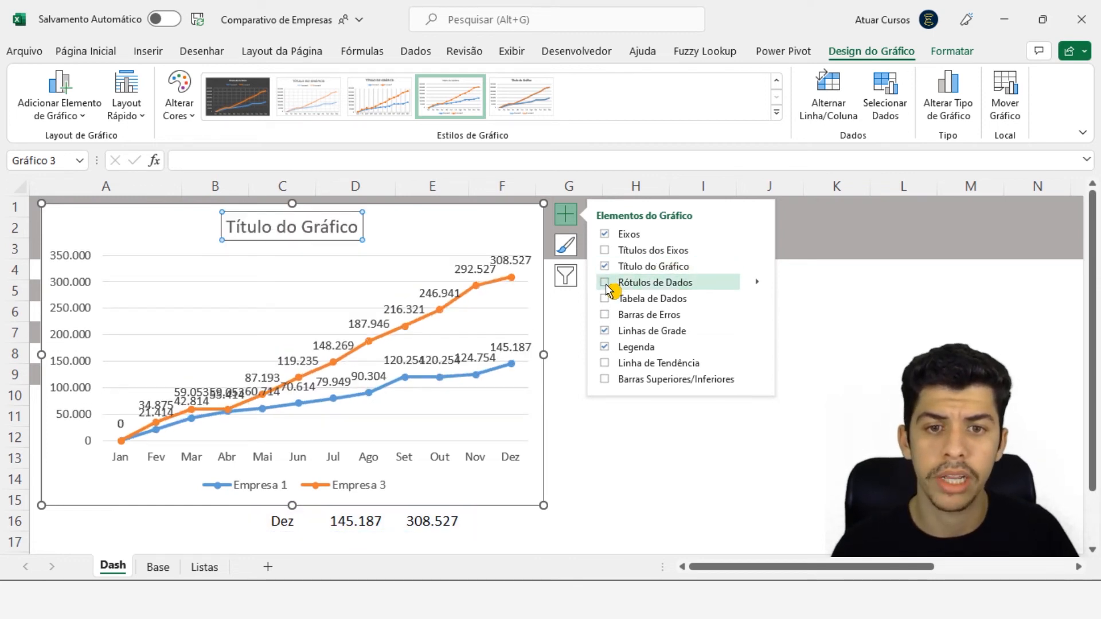
{"action": "left_click", "coordinate": [605, 331]}
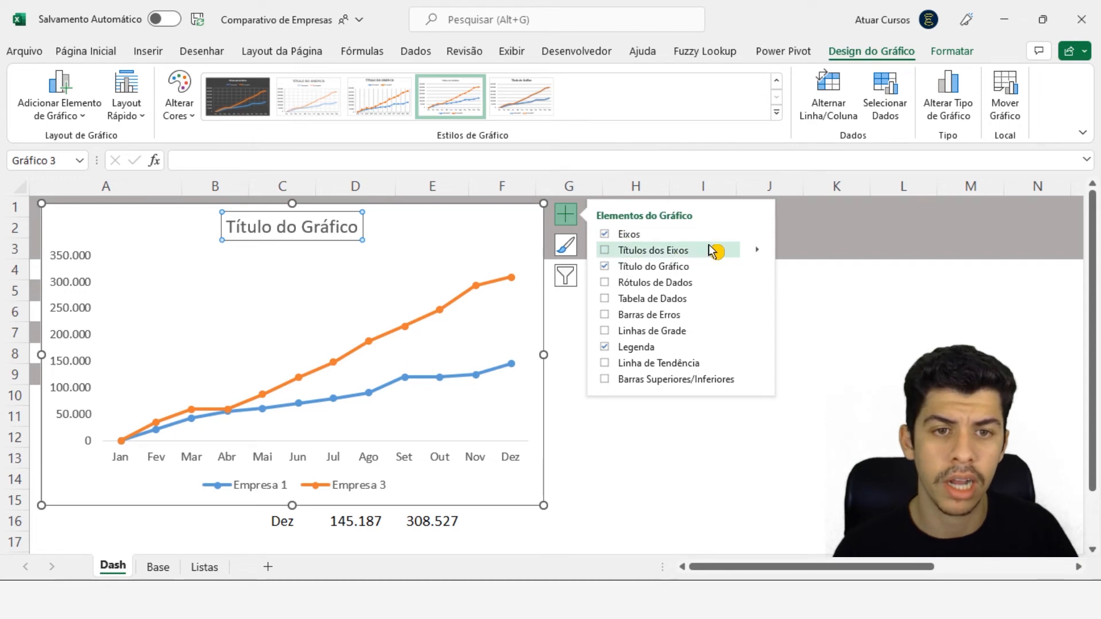
Preview the line chart without its primary vertical axis, and restore the axis
{"action": "mouse_move", "coordinate": [763, 245]}
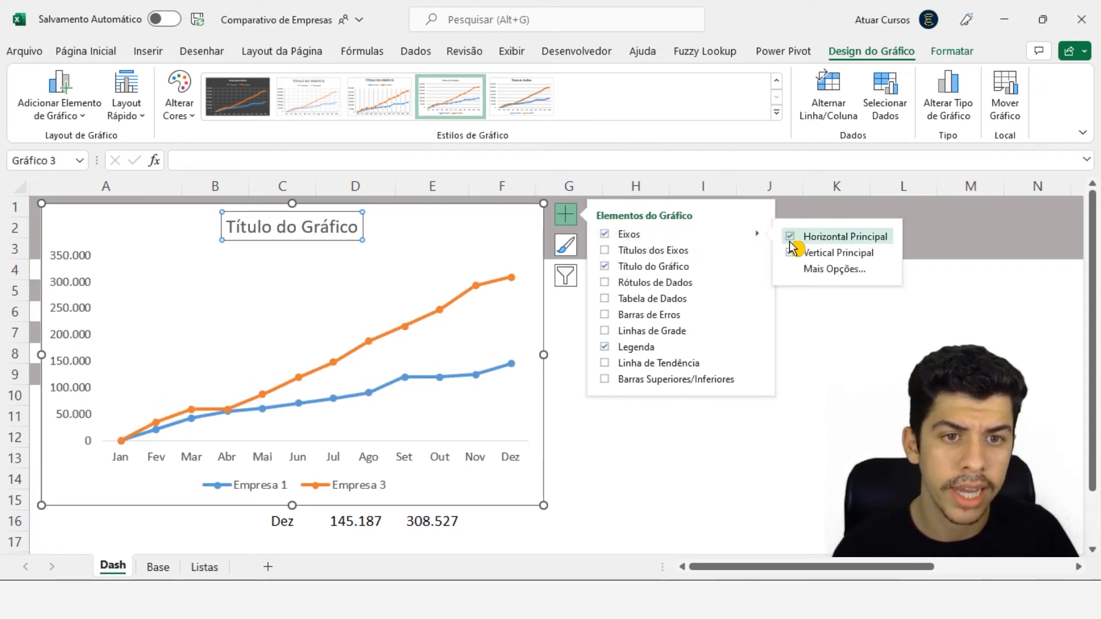
{"action": "left_click", "coordinate": [796, 258]}
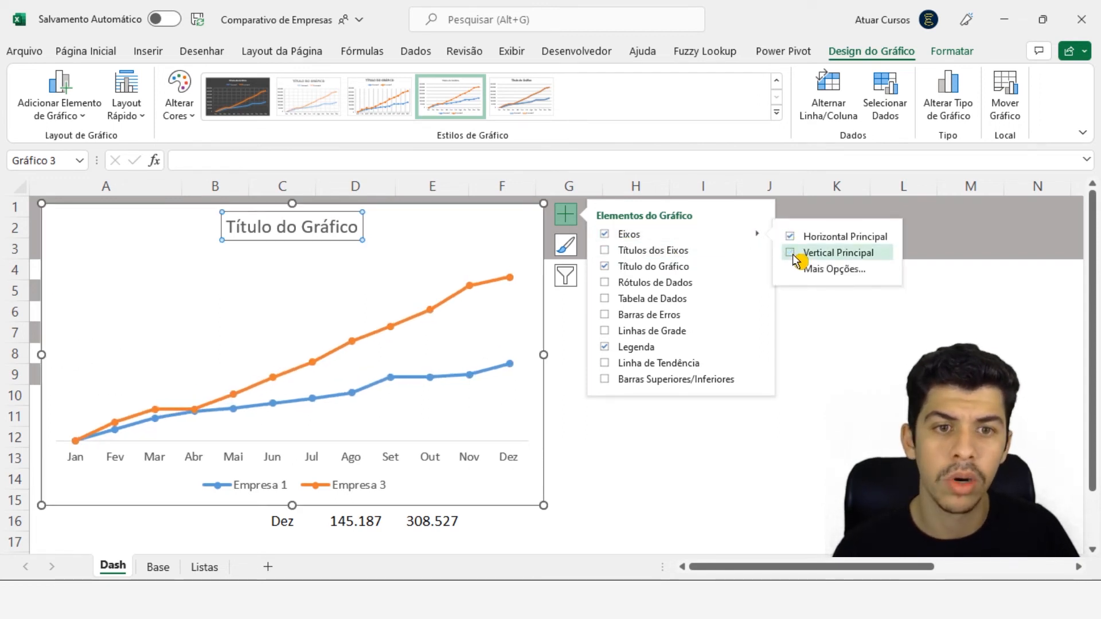
{"action": "left_click", "coordinate": [793, 256]}
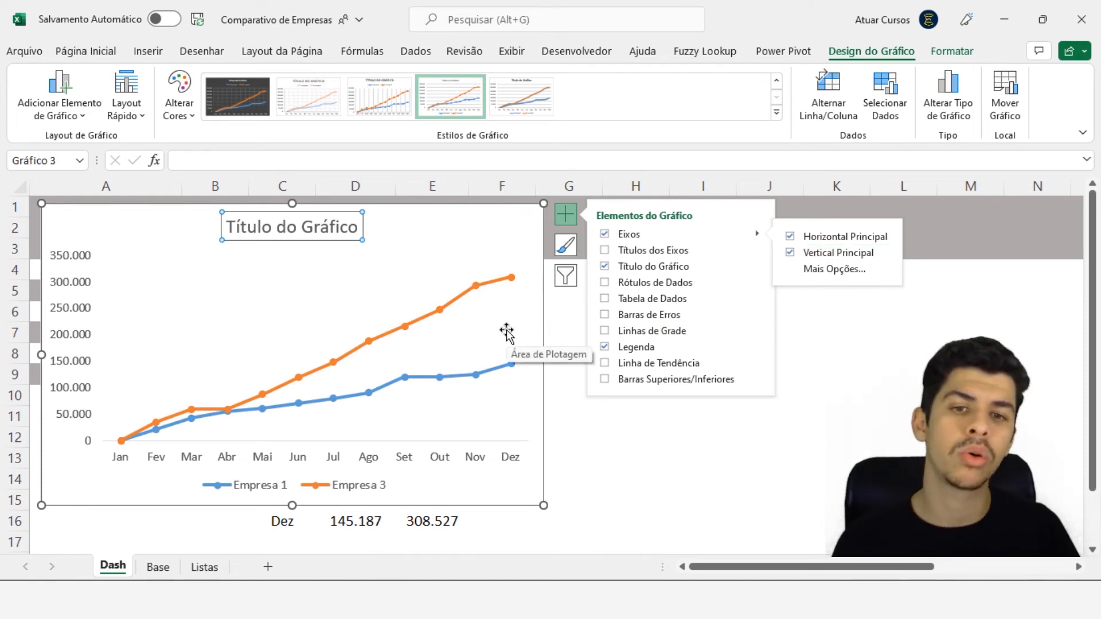
Set the chart title to "Faturamento - Comparativo de Empresas" and move the chart over columns B to H
{"action": "mouse_move", "coordinate": [448, 302]}
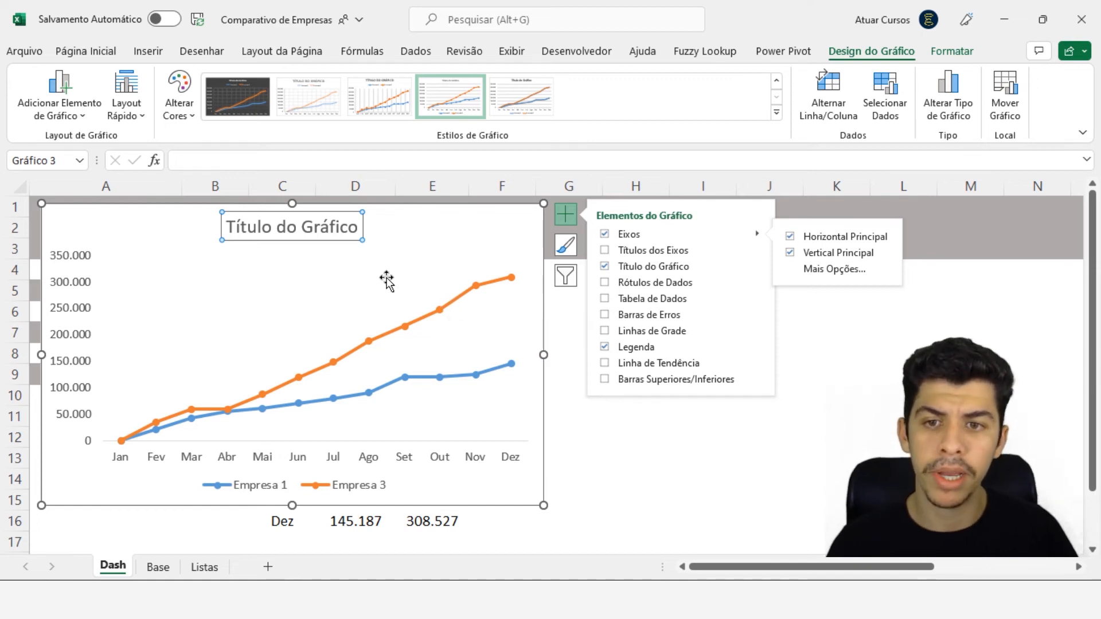
{"action": "triple_click", "coordinate": [328, 232]}
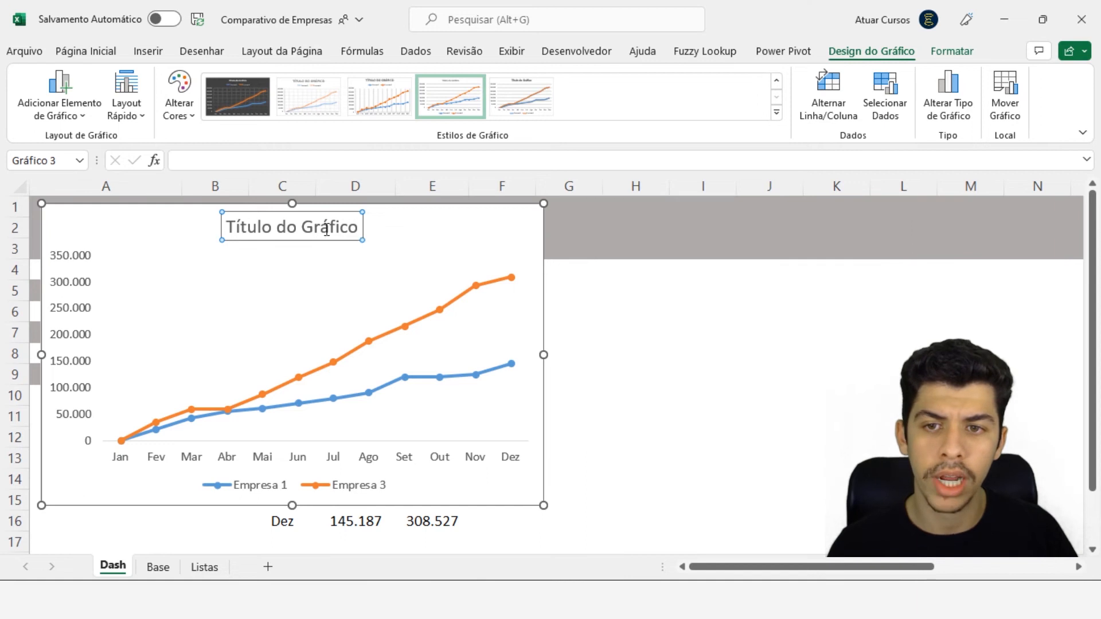
{"action": "type", "text": "Fat"}
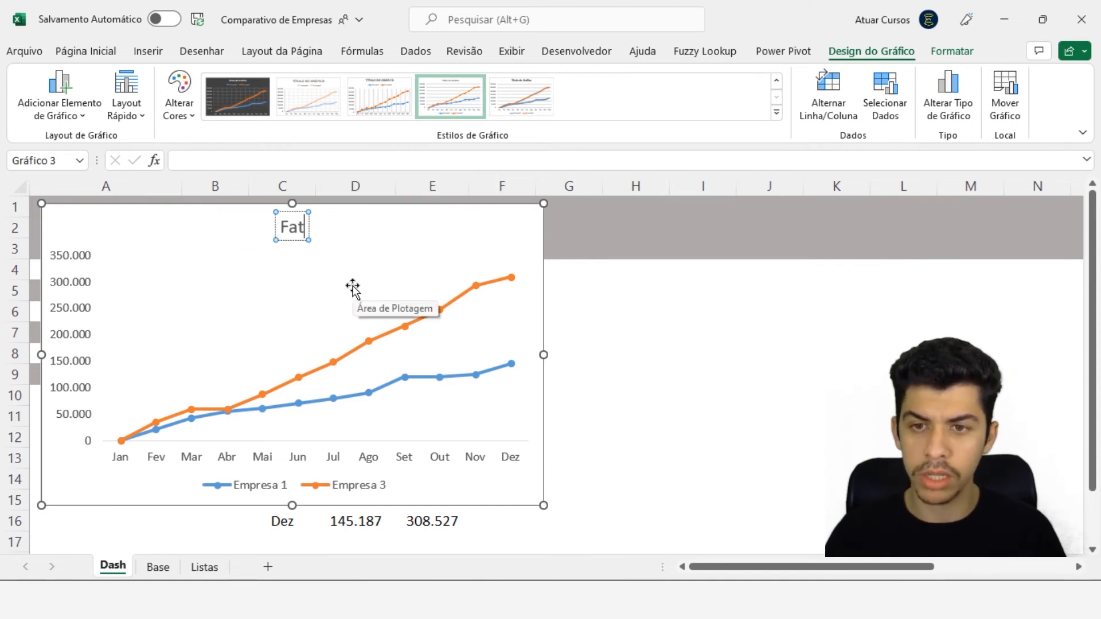
{"action": "type", "text": "uramento"}
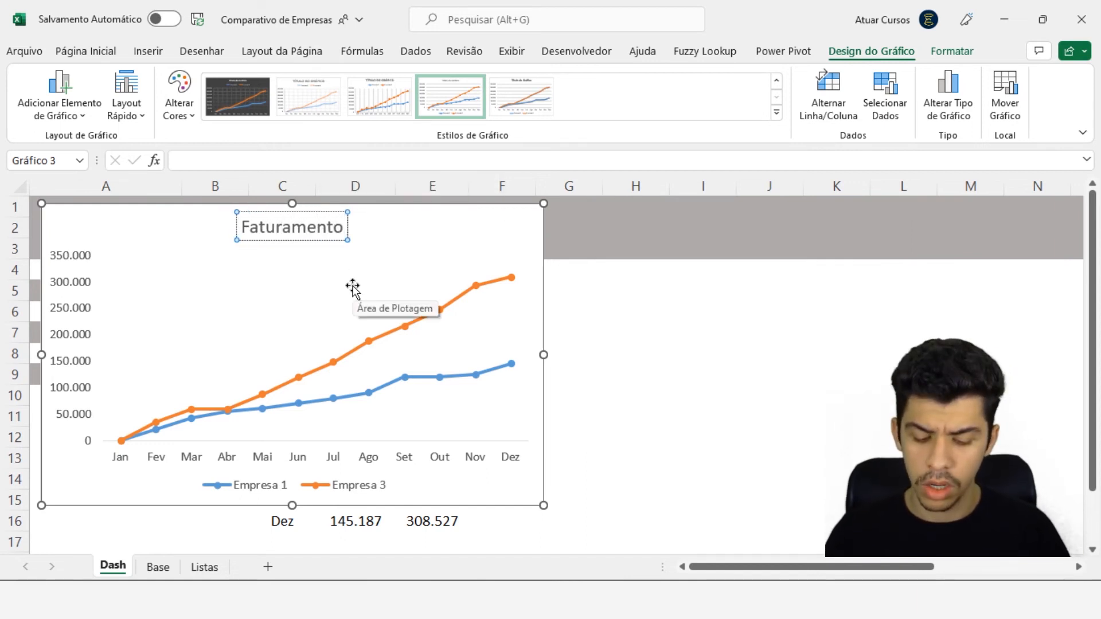
{"action": "type", "text": " Comparta"}
{"action": "key", "text": "BackSpace"}
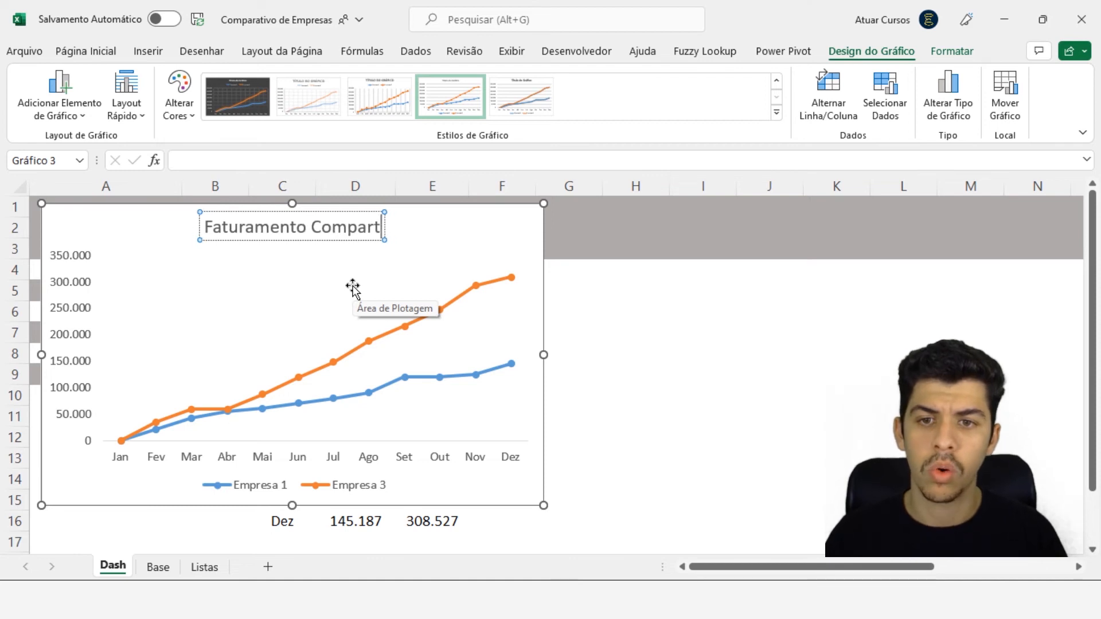
{"action": "key", "text": "BackSpace"}
{"action": "type", "text": "ativo de"}
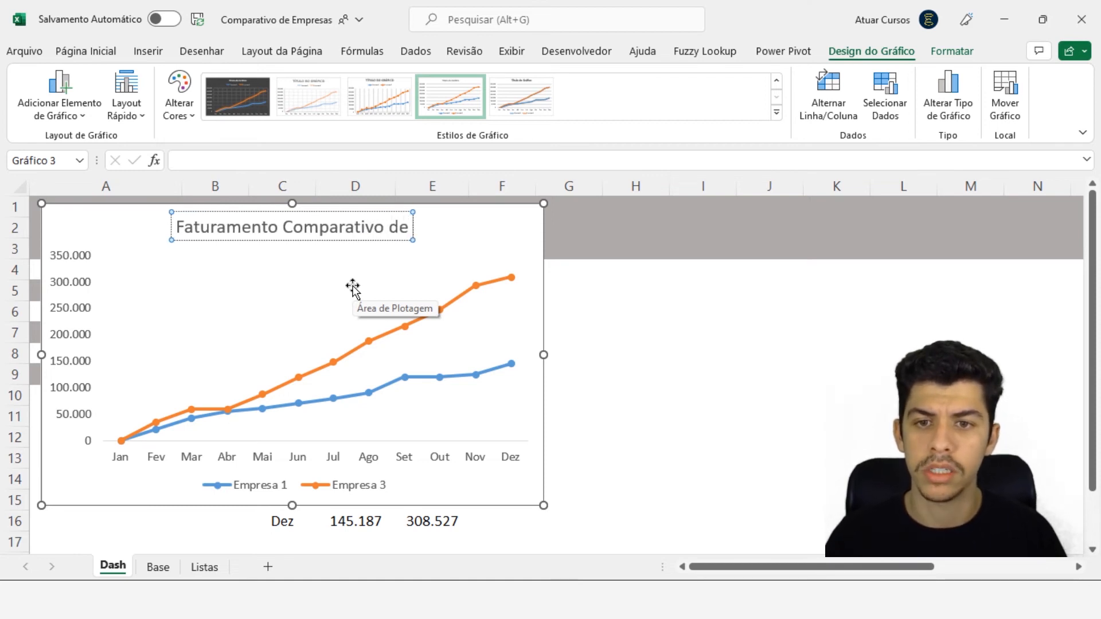
{"action": "type", "text": " Empresas"}
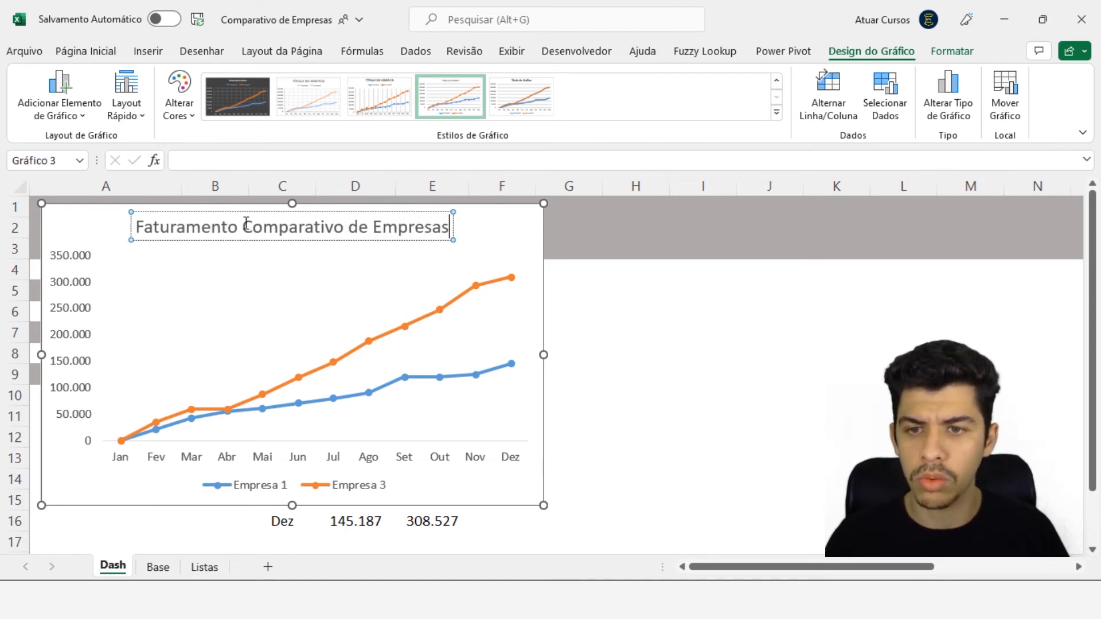
{"action": "type", "text": " -"}
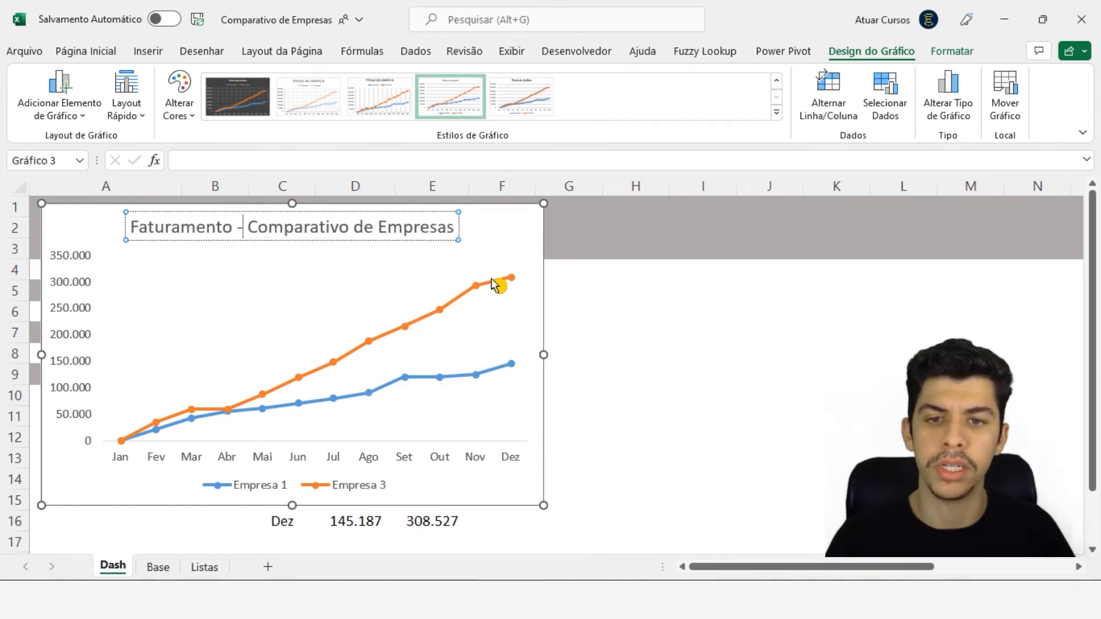
{"action": "left_click", "coordinate": [465, 258]}
{"action": "left_click_drag", "start_coordinate": [467, 216], "coordinate": [578, 214]}
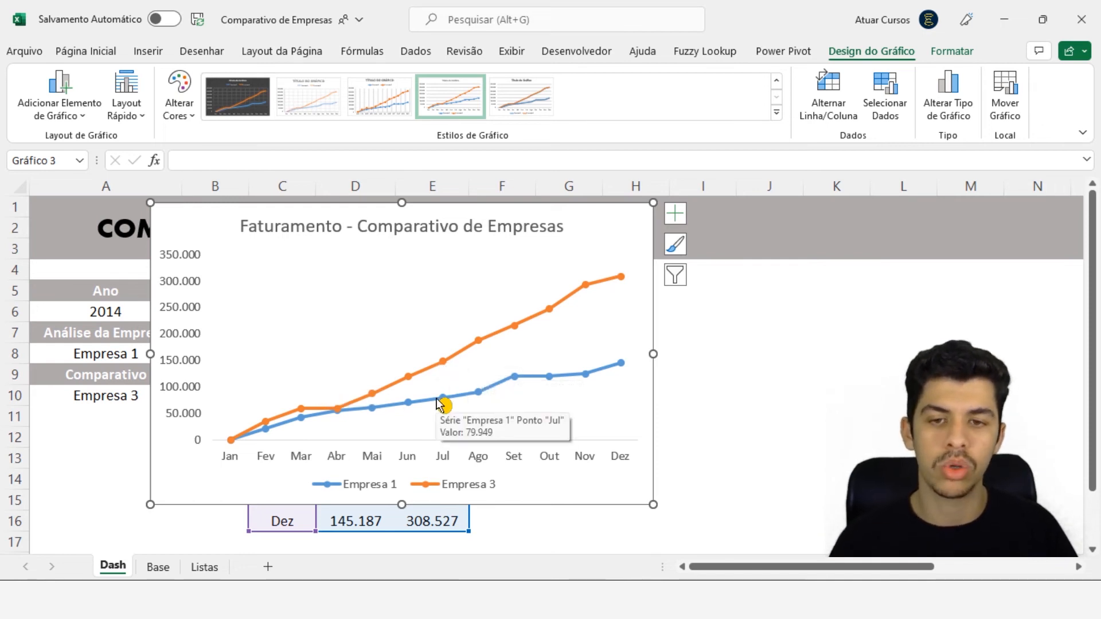
Recolor the Empresa 3 series dark gray, for both its marker fill and its line outline
{"action": "left_click", "coordinate": [463, 356]}
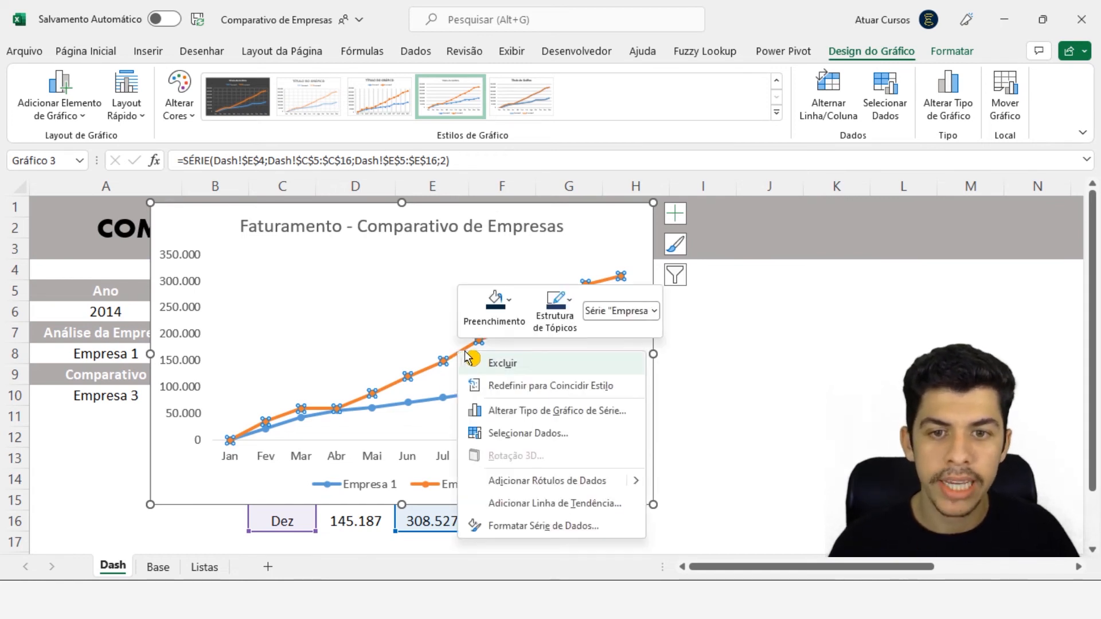
{"action": "left_click", "coordinate": [508, 304]}
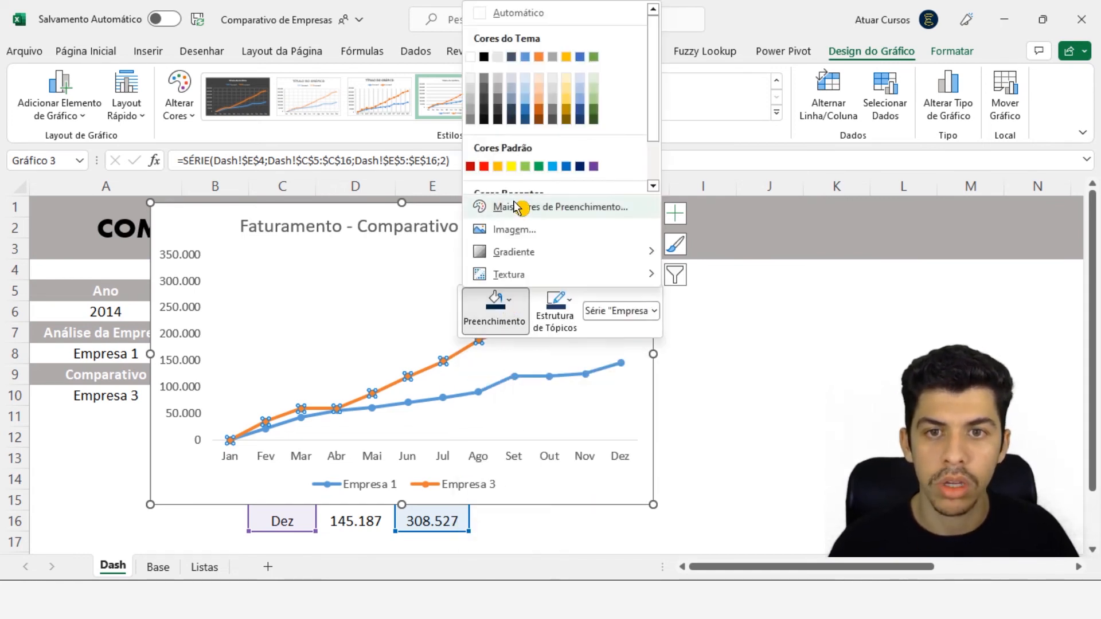
{"action": "left_click", "coordinate": [484, 90]}
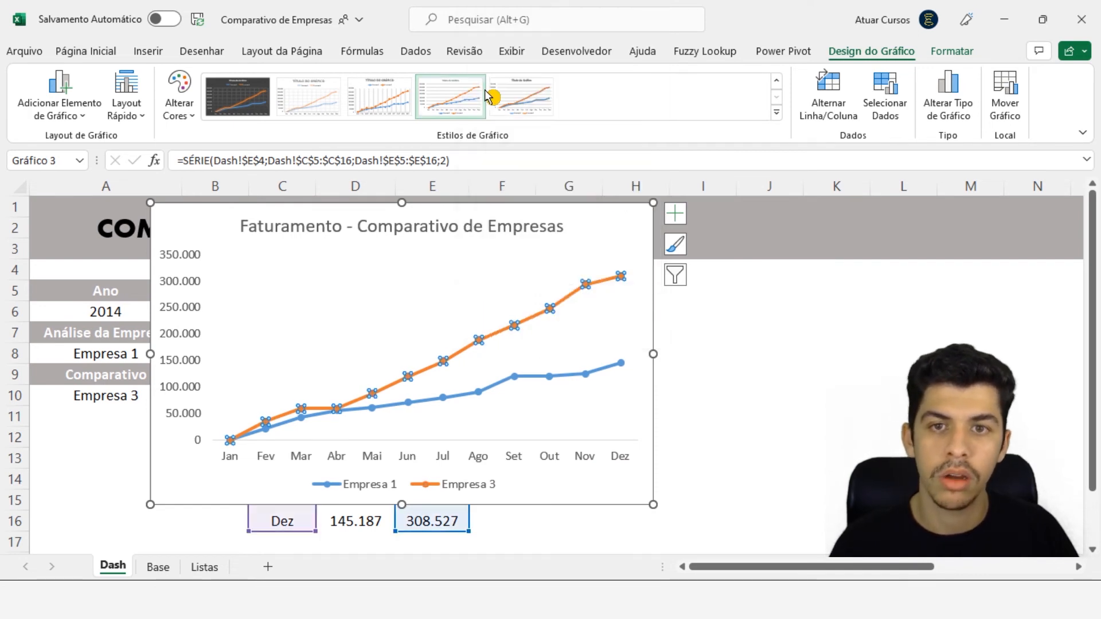
{"action": "right_click", "coordinate": [465, 348]}
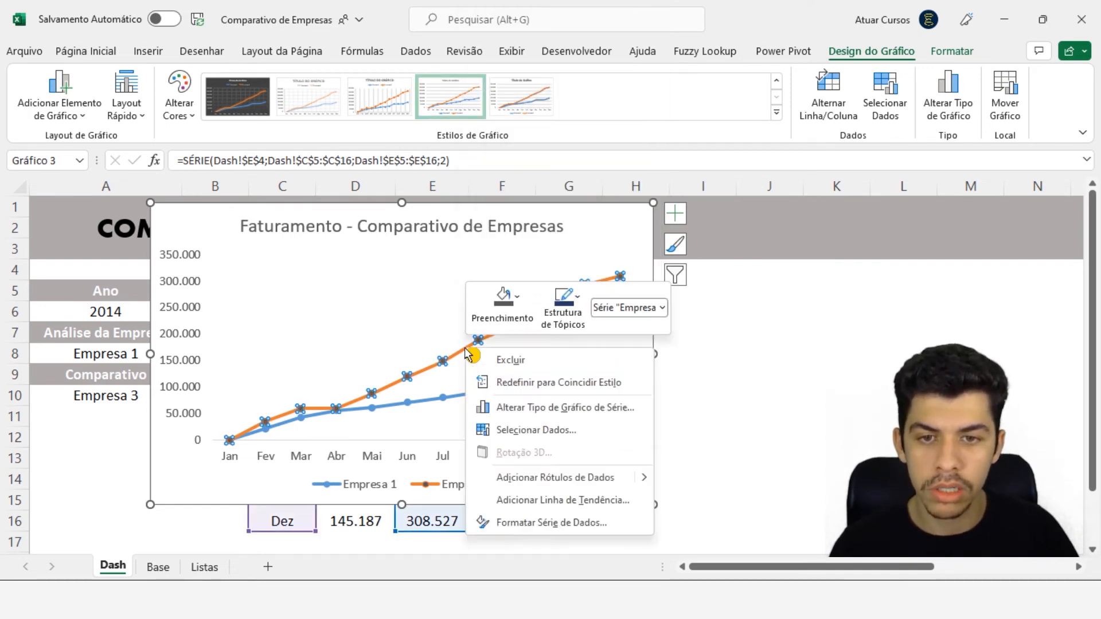
{"action": "left_click", "coordinate": [574, 302]}
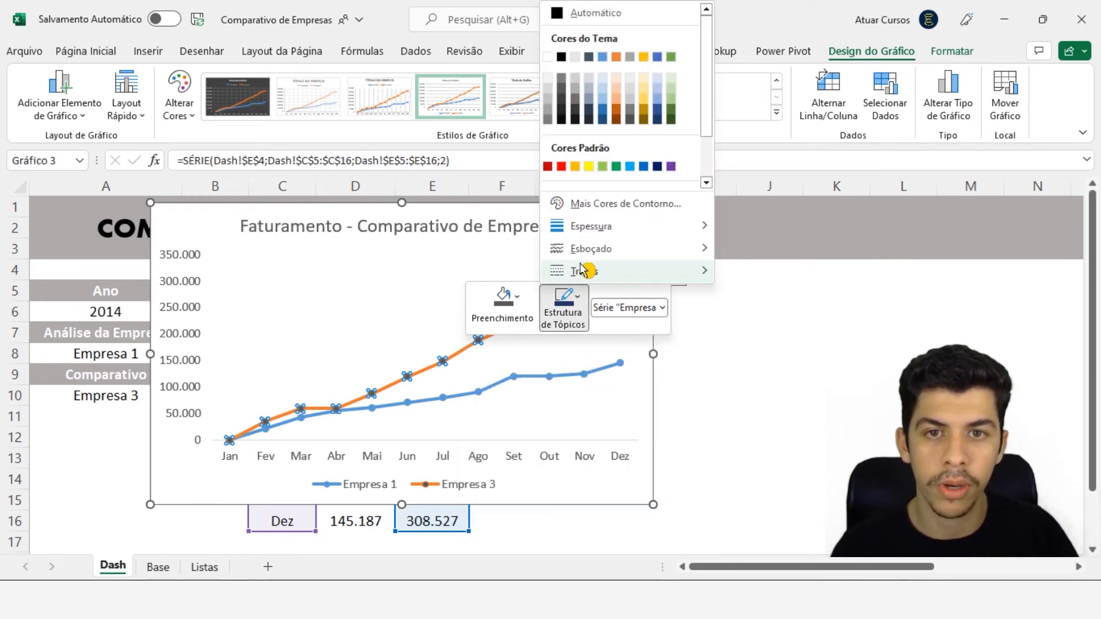
{"action": "left_click", "coordinate": [561, 100]}
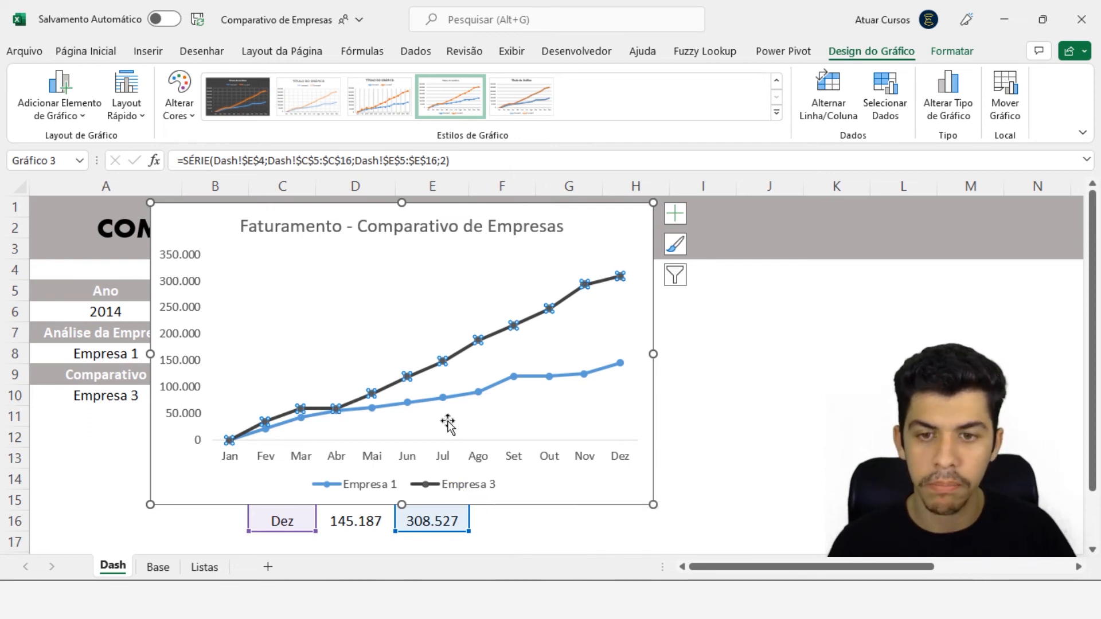
Recolor the Empresa 1 series light gray, for both its marker fill and its line outline
{"action": "left_click", "coordinate": [430, 405]}
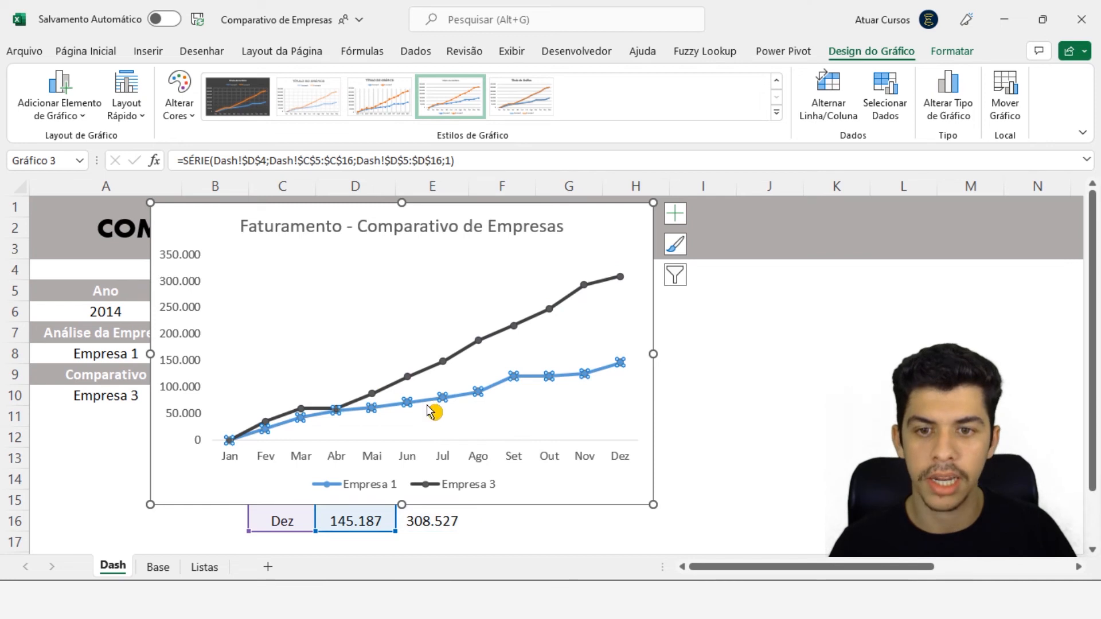
{"action": "right_click", "coordinate": [428, 404]}
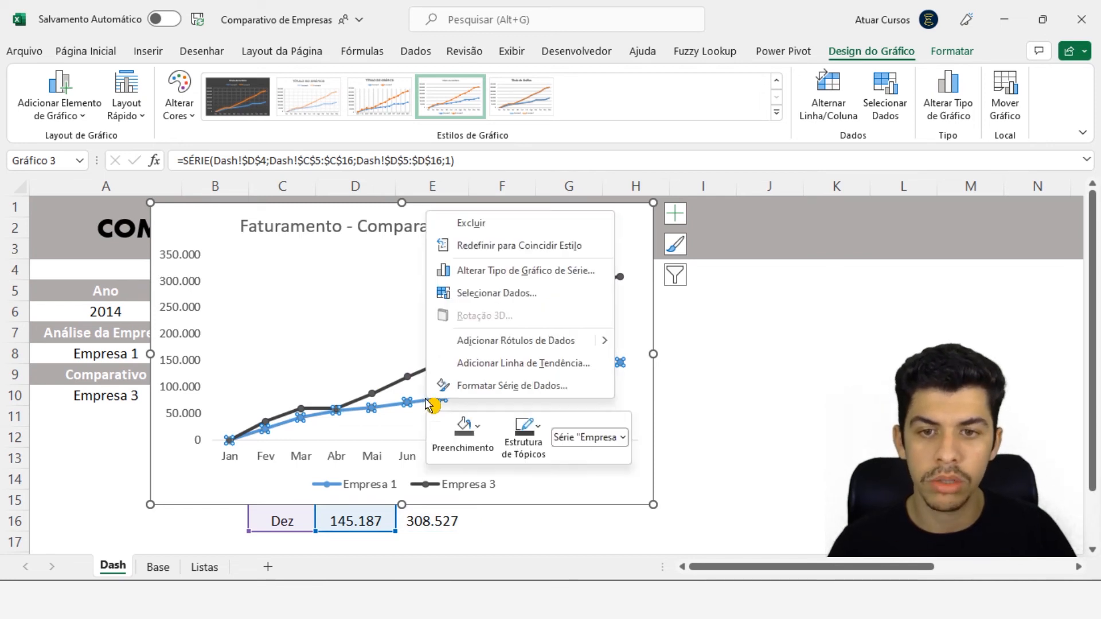
{"action": "left_click", "coordinate": [475, 434]}
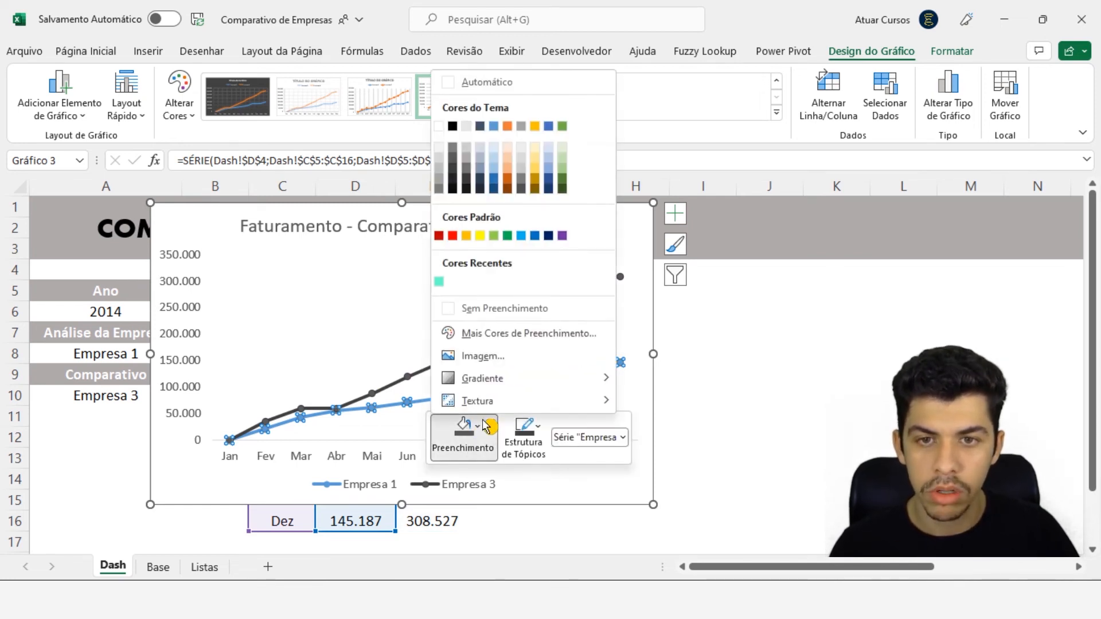
{"action": "left_click", "coordinate": [440, 171]}
{"action": "left_click", "coordinate": [525, 440]}
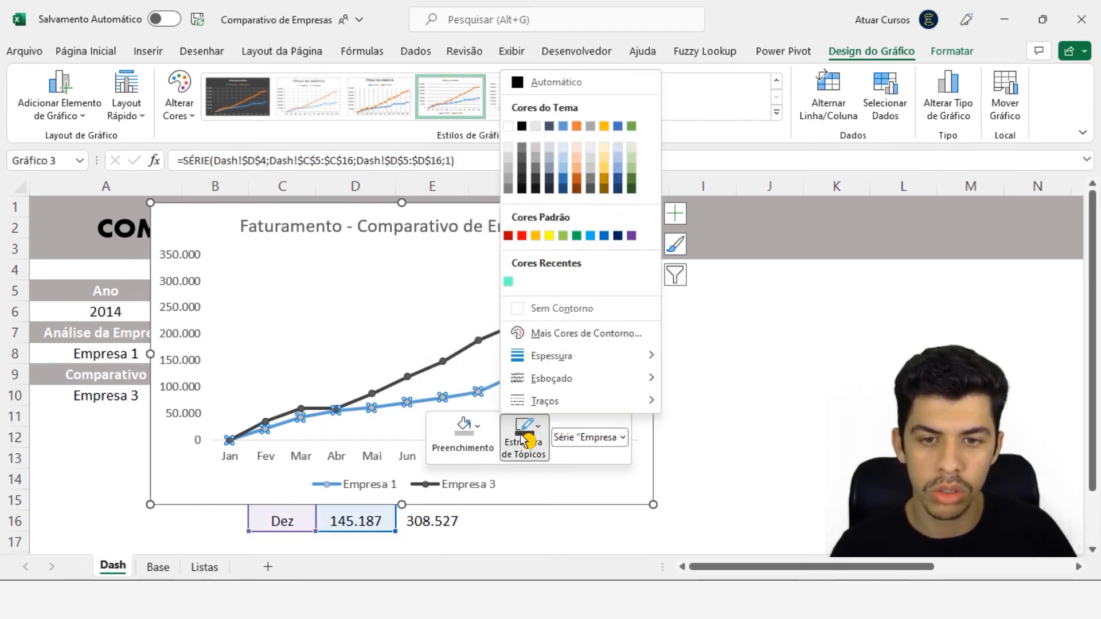
{"action": "left_click", "coordinate": [509, 168]}
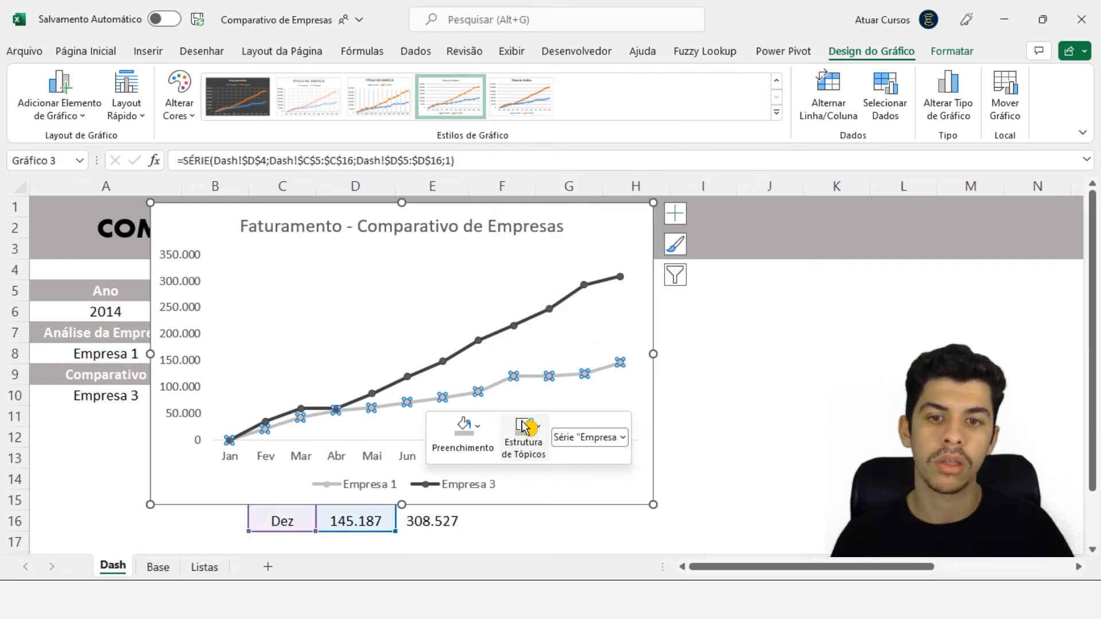
Try a red marker fill on the Empresa 1 series, and set the markers back to light gray
{"action": "left_click", "coordinate": [474, 436]}
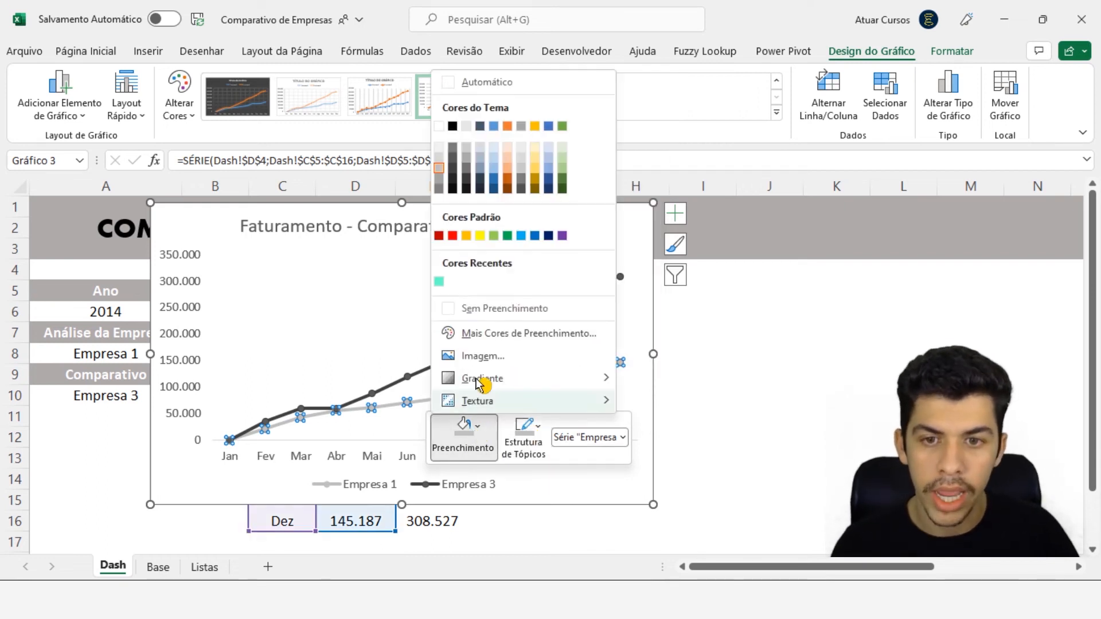
{"action": "left_click", "coordinate": [452, 236]}
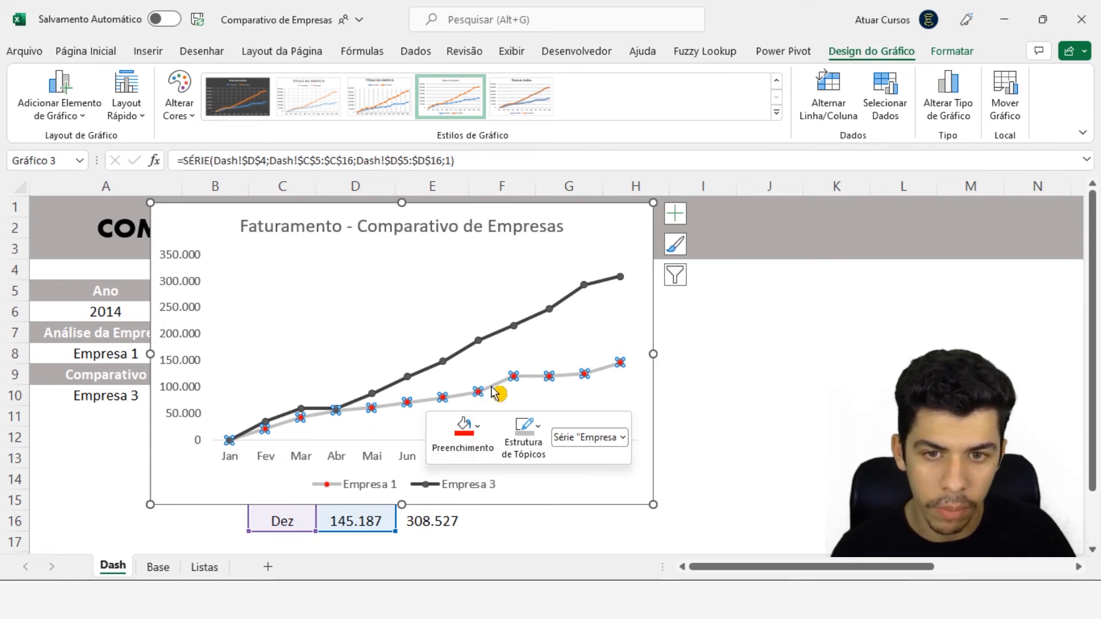
{"action": "left_click", "coordinate": [706, 391]}
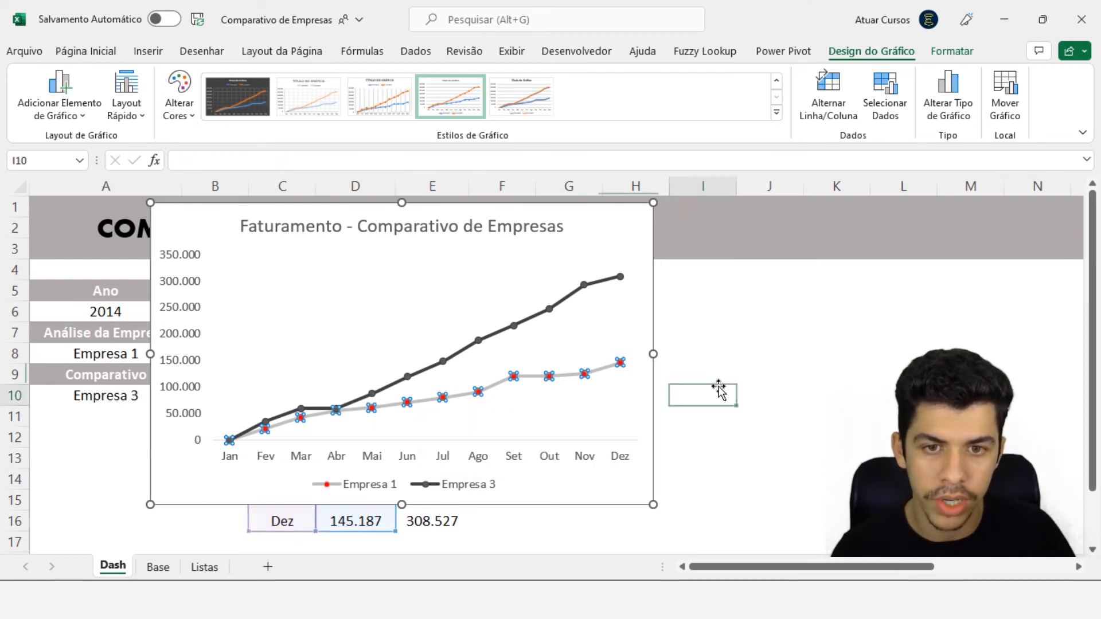
{"action": "left_click", "coordinate": [502, 384]}
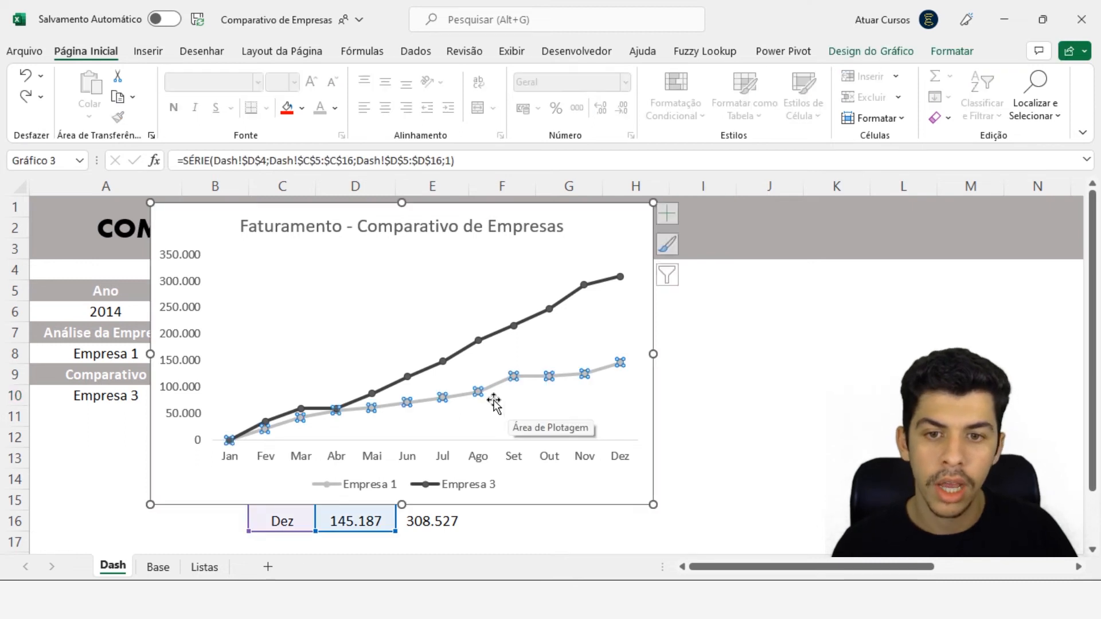
{"action": "right_click", "coordinate": [492, 405]}
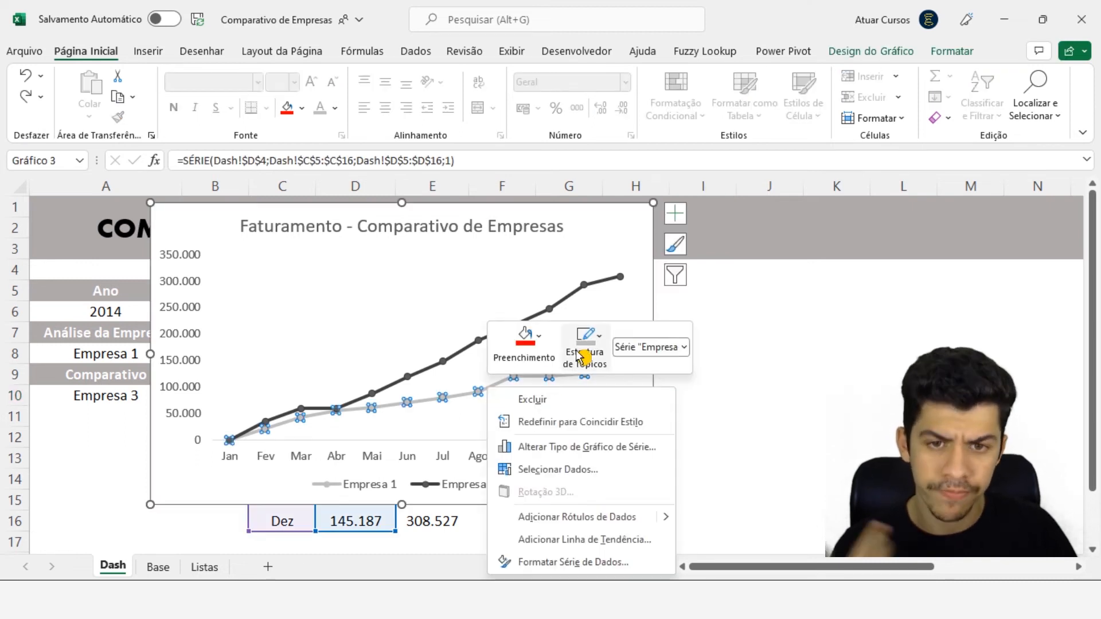
{"action": "left_click", "coordinate": [524, 343]}
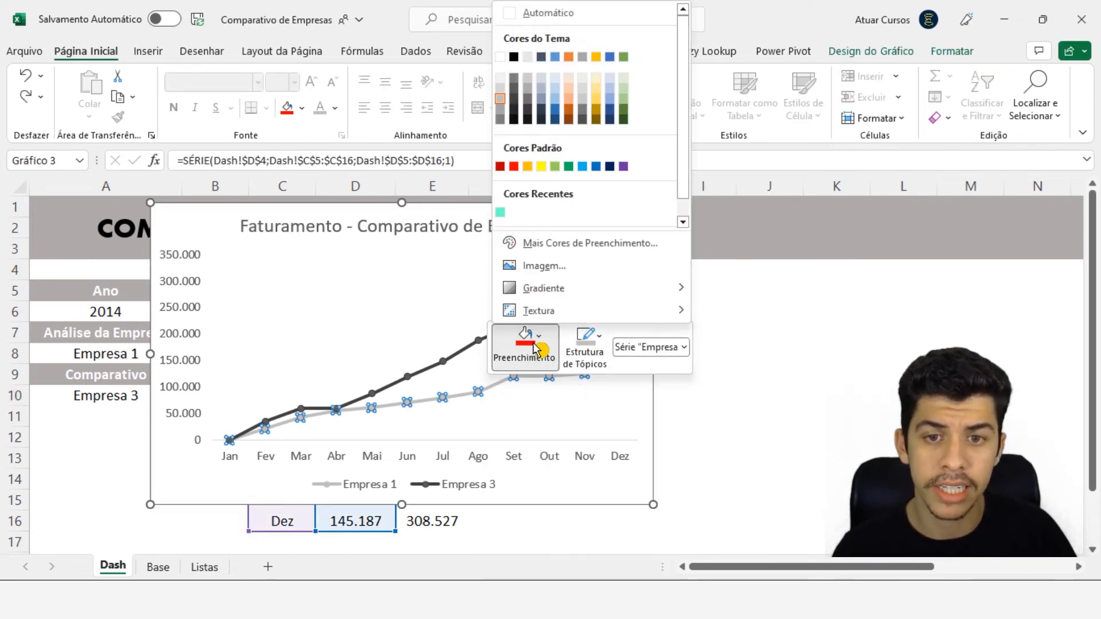
{"action": "left_click", "coordinate": [500, 99]}
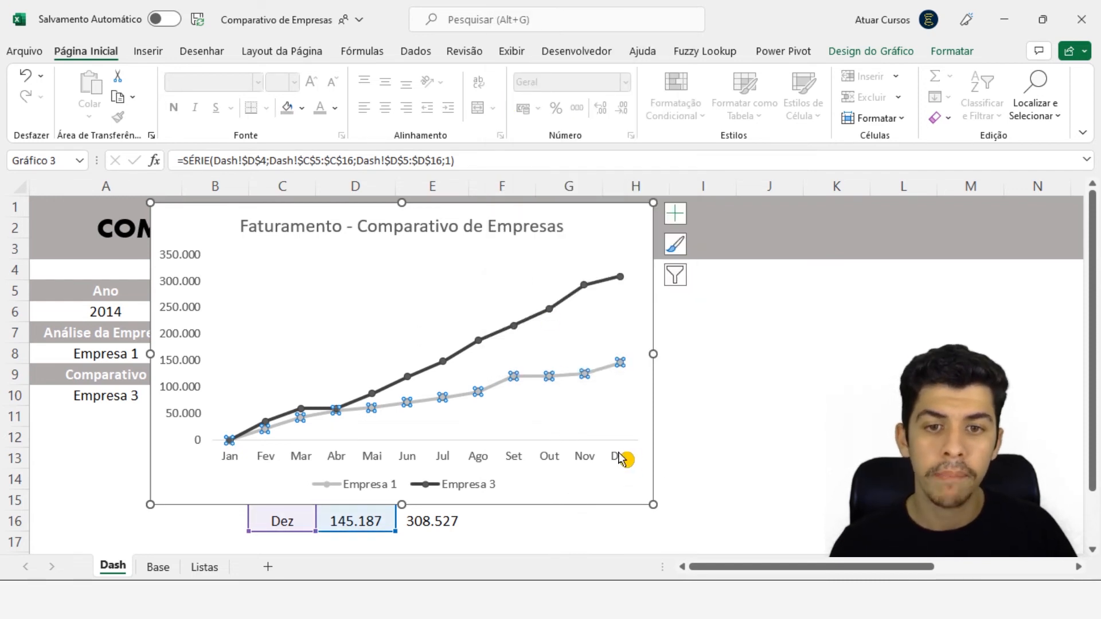
Add data labels to the Empresa 1 and Empresa 3 series, and move the chart below the title banner, starting at column B
{"action": "right_click", "coordinate": [479, 395]}
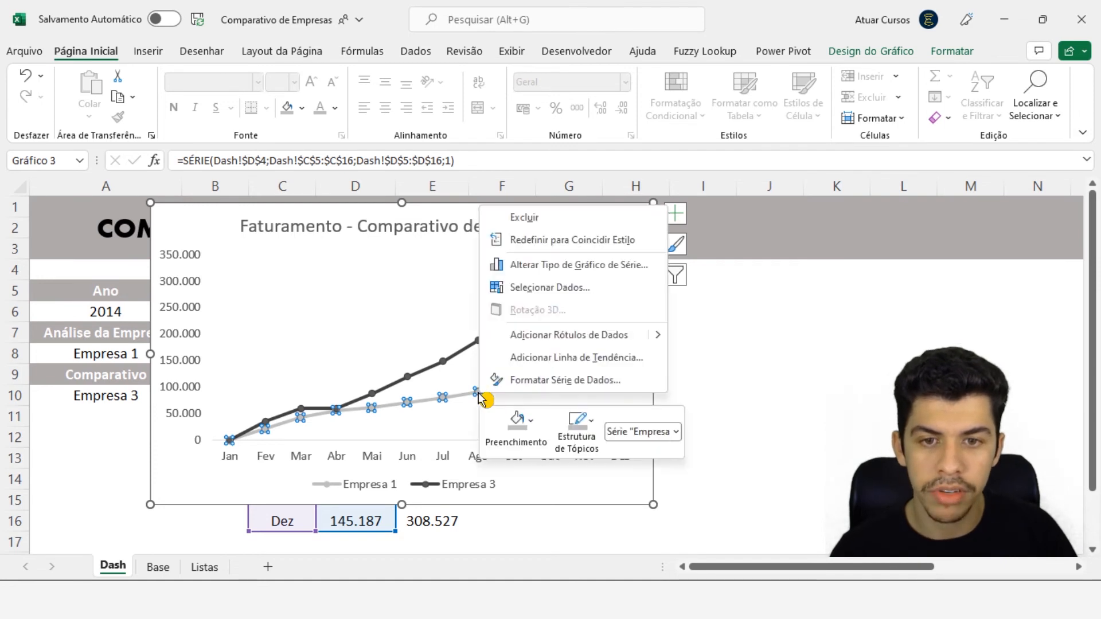
{"action": "left_click", "coordinate": [562, 339]}
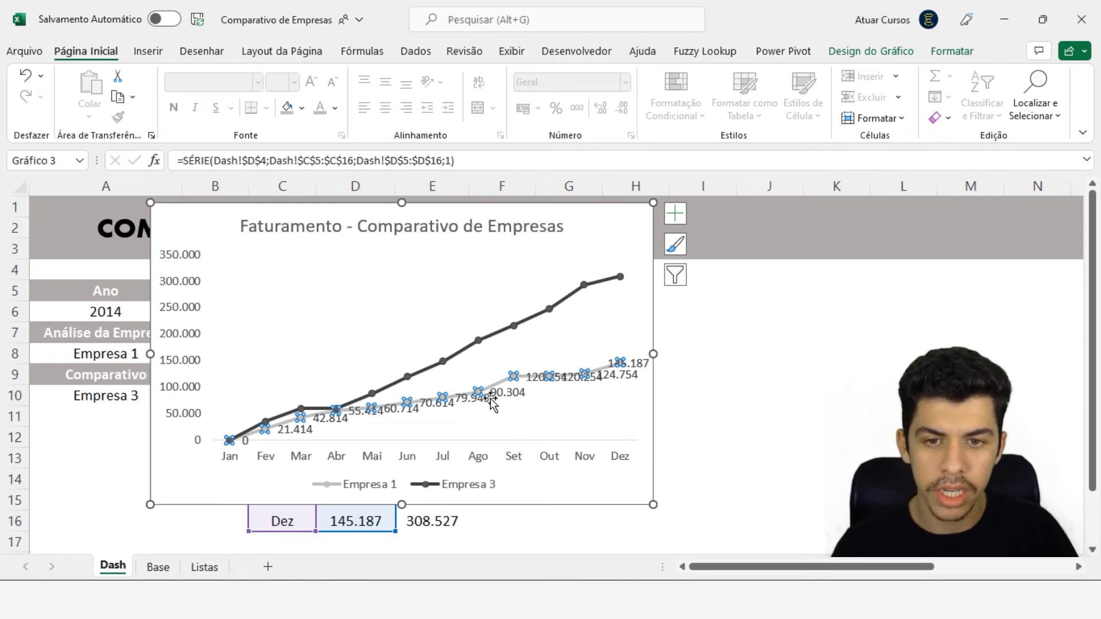
{"action": "right_click", "coordinate": [452, 363]}
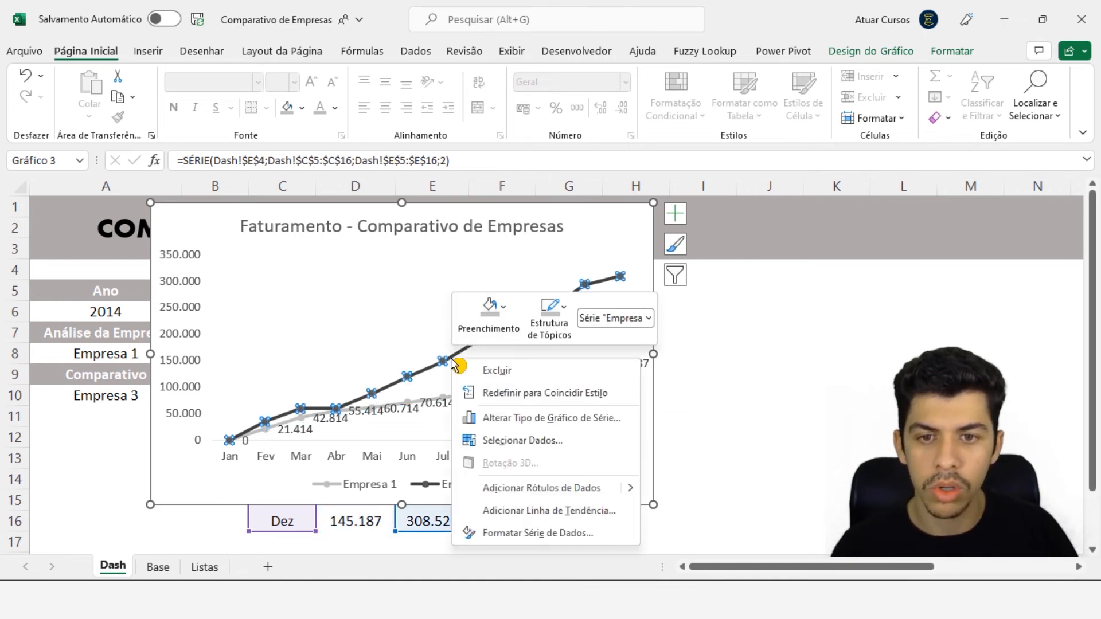
{"action": "left_click", "coordinate": [544, 489]}
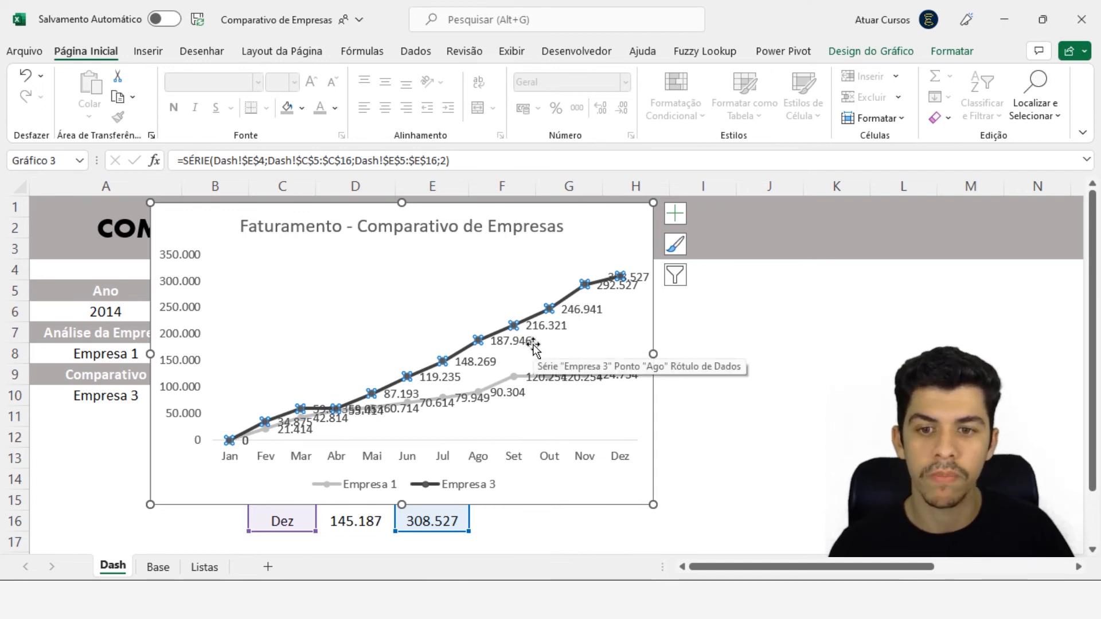
{"action": "left_click_drag", "start_coordinate": [567, 208], "coordinate": [600, 264]}
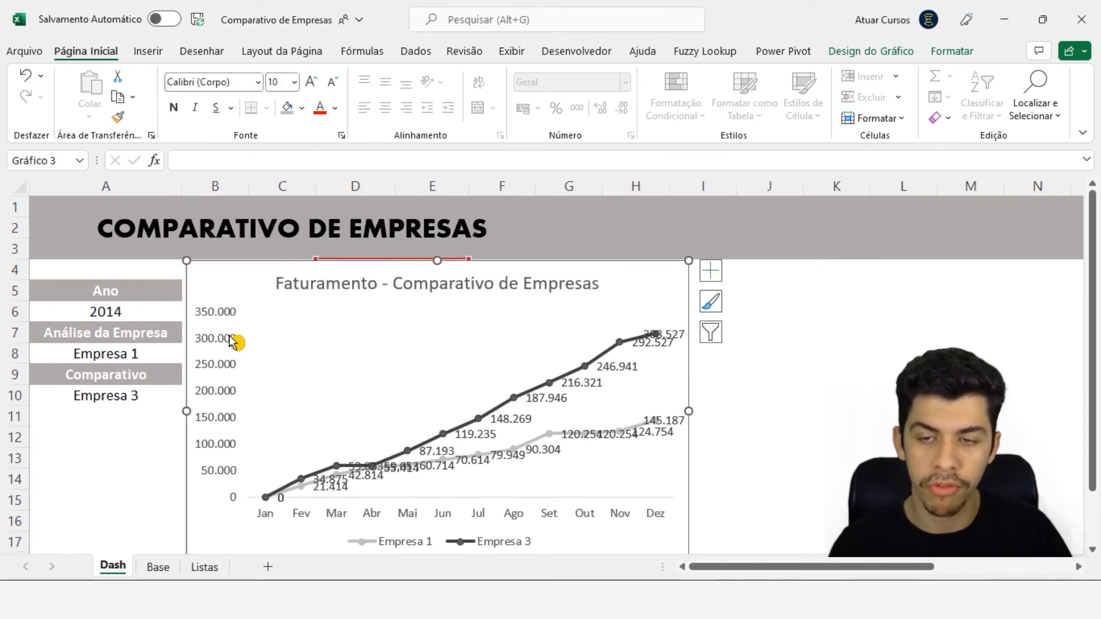